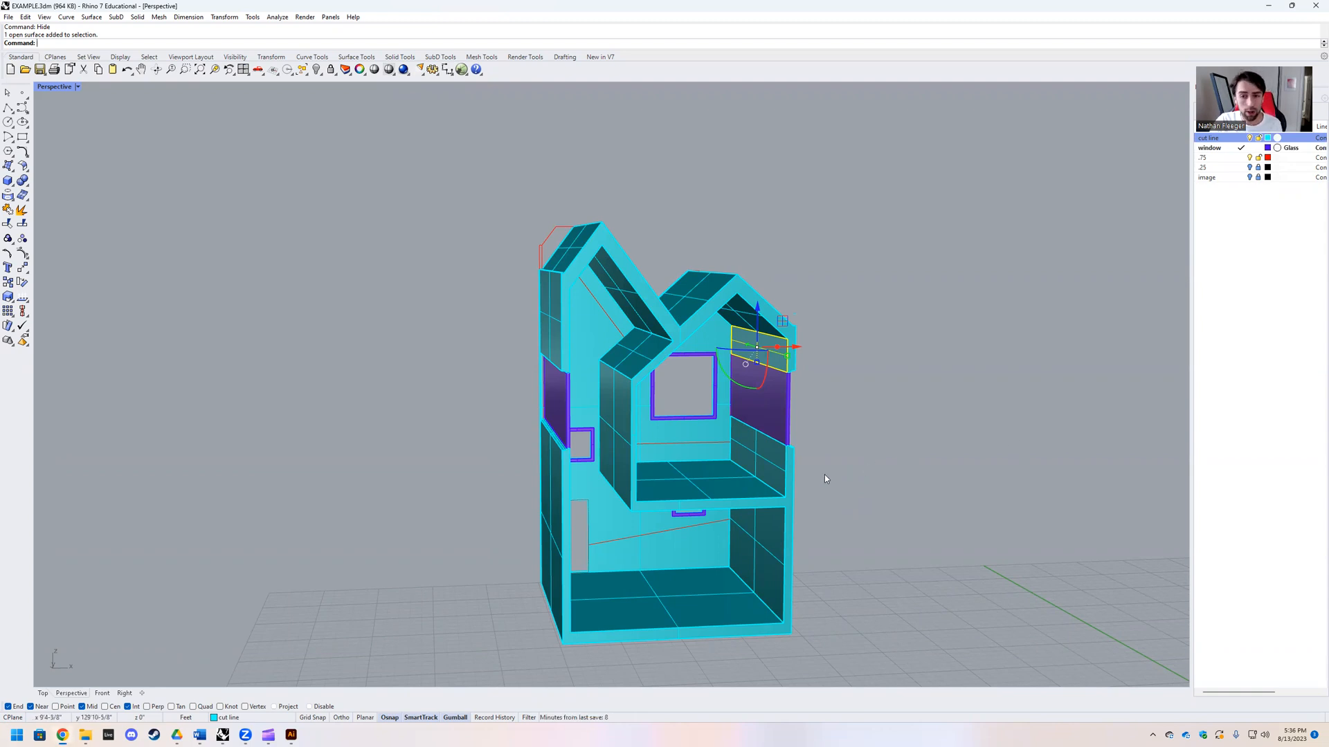
Step: Examine the house model's open front, roofs and interior floors from several angles, ending with nothing selected
{"action": "right_click_drag", "start_coordinate": [888, 434], "coordinate": [764, 458]}
{"action": "right_click_drag", "start_coordinate": [560, 430], "coordinate": [598, 393]}
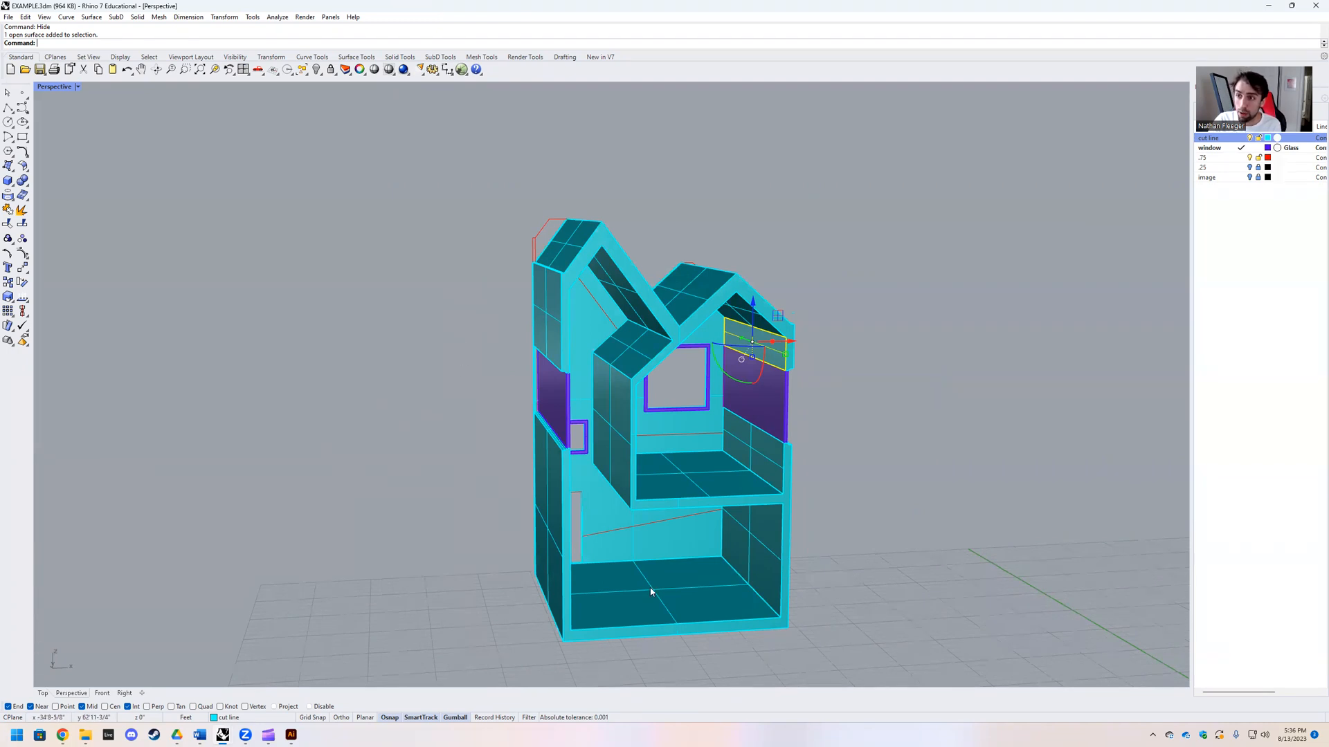
{"action": "mouse_move", "coordinate": [536, 342]}
{"action": "right_mouse_down"}
{"action": "mouse_move", "coordinate": [510, 356]}
{"action": "mouse_move", "coordinate": [540, 360]}
{"action": "right_mouse_up"}
{"action": "scroll", "coordinate": [605, 369], "scroll_direction": "up", "scroll_amount": 2}
{"action": "right_click_drag", "start_coordinate": [637, 478], "coordinate": [651, 436]}
{"action": "scroll", "coordinate": [780, 333], "scroll_direction": "up", "scroll_amount": 2}
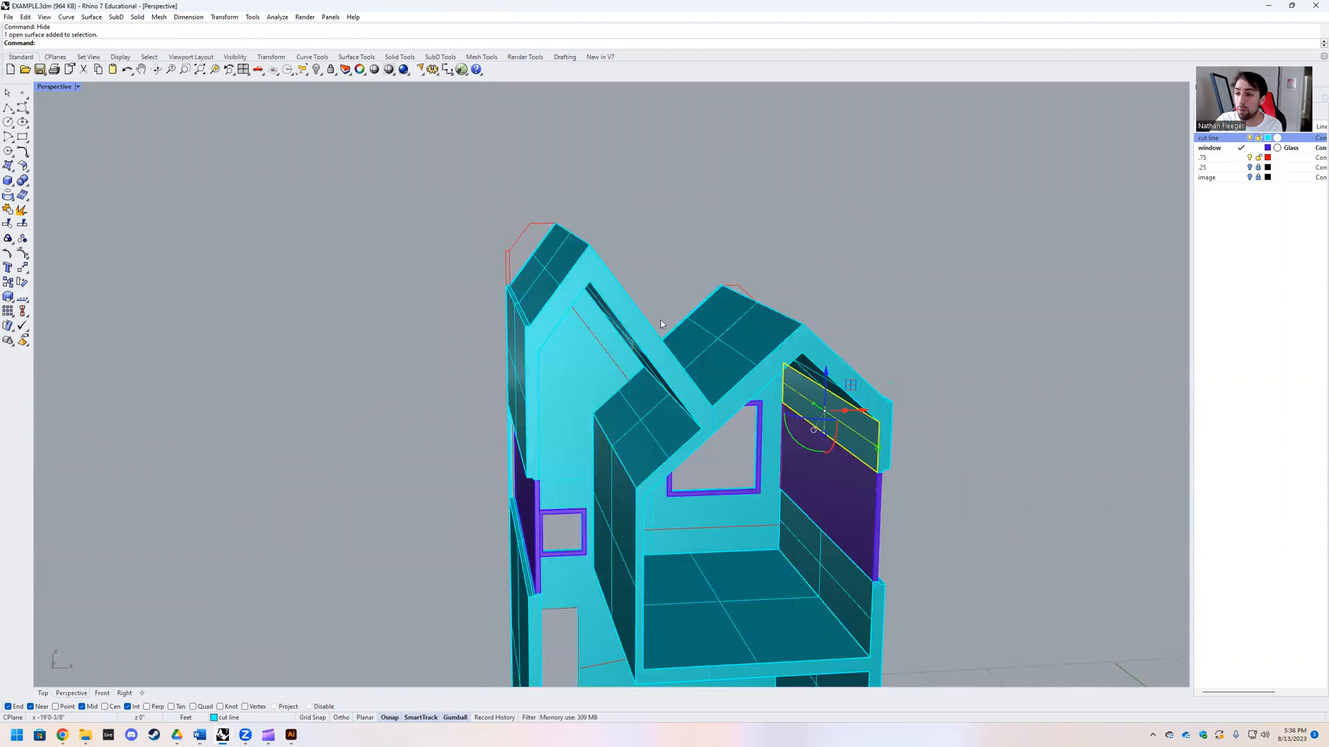
{"action": "scroll", "coordinate": [698, 398], "scroll_direction": "down", "scroll_amount": 2}
{"action": "right_click_drag", "start_coordinate": [804, 443], "coordinate": [758, 477]}
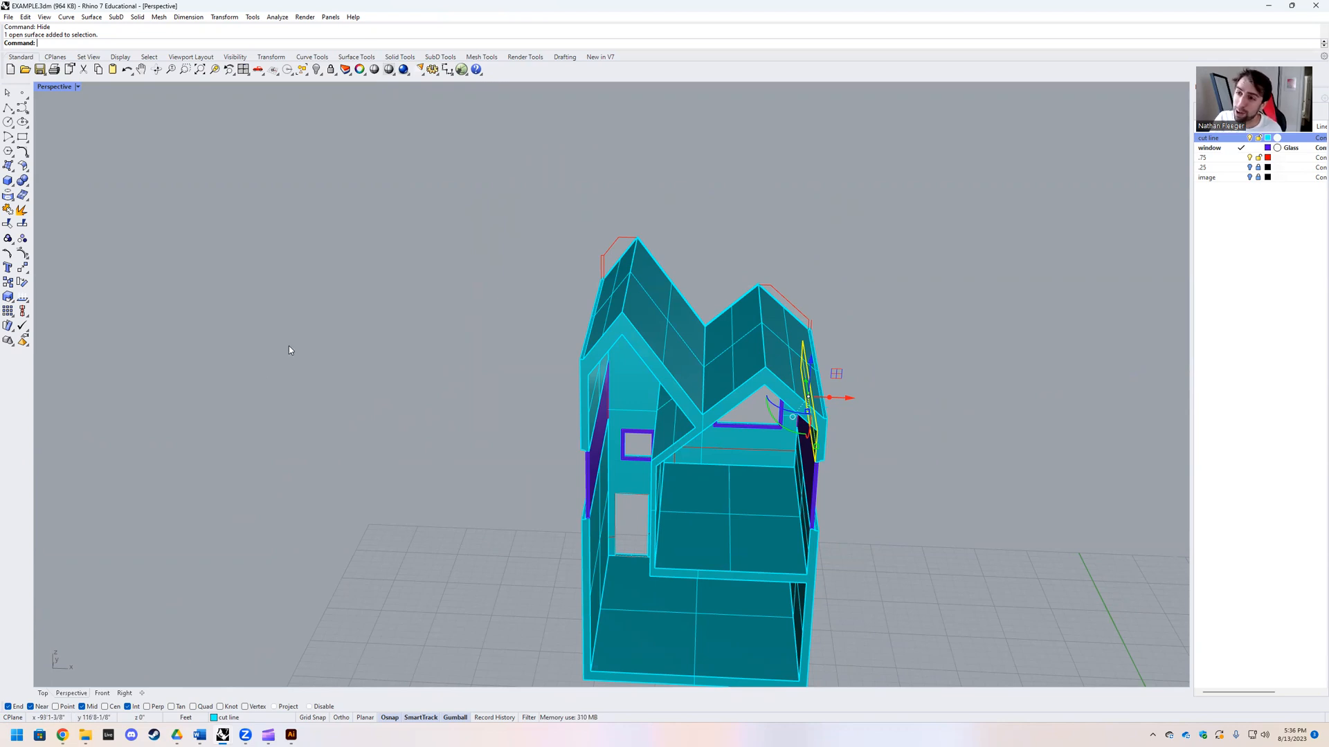
{"action": "scroll", "coordinate": [601, 443], "scroll_direction": "down", "scroll_amount": 3}
{"action": "scroll", "coordinate": [553, 508], "scroll_direction": "up", "scroll_amount": 3}
{"action": "right_click_drag", "start_coordinate": [594, 477], "coordinate": [479, 490]}
{"action": "right_click_drag", "start_coordinate": [569, 496], "coordinate": [598, 501]}
{"action": "key", "text": "Escape"}
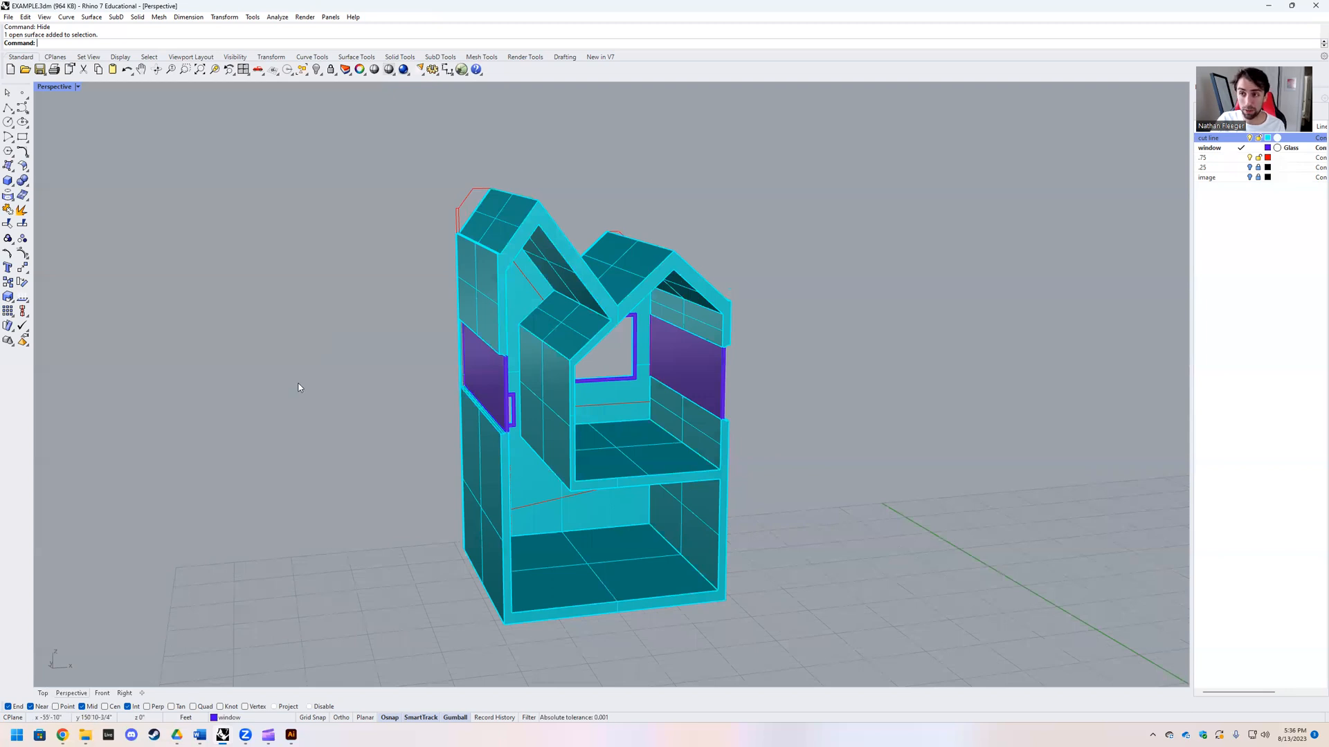
Step: Create a horizontal rectangular clipping plane on the ground grid in front of the house
{"action": "type", "text": "lippingPlane"}
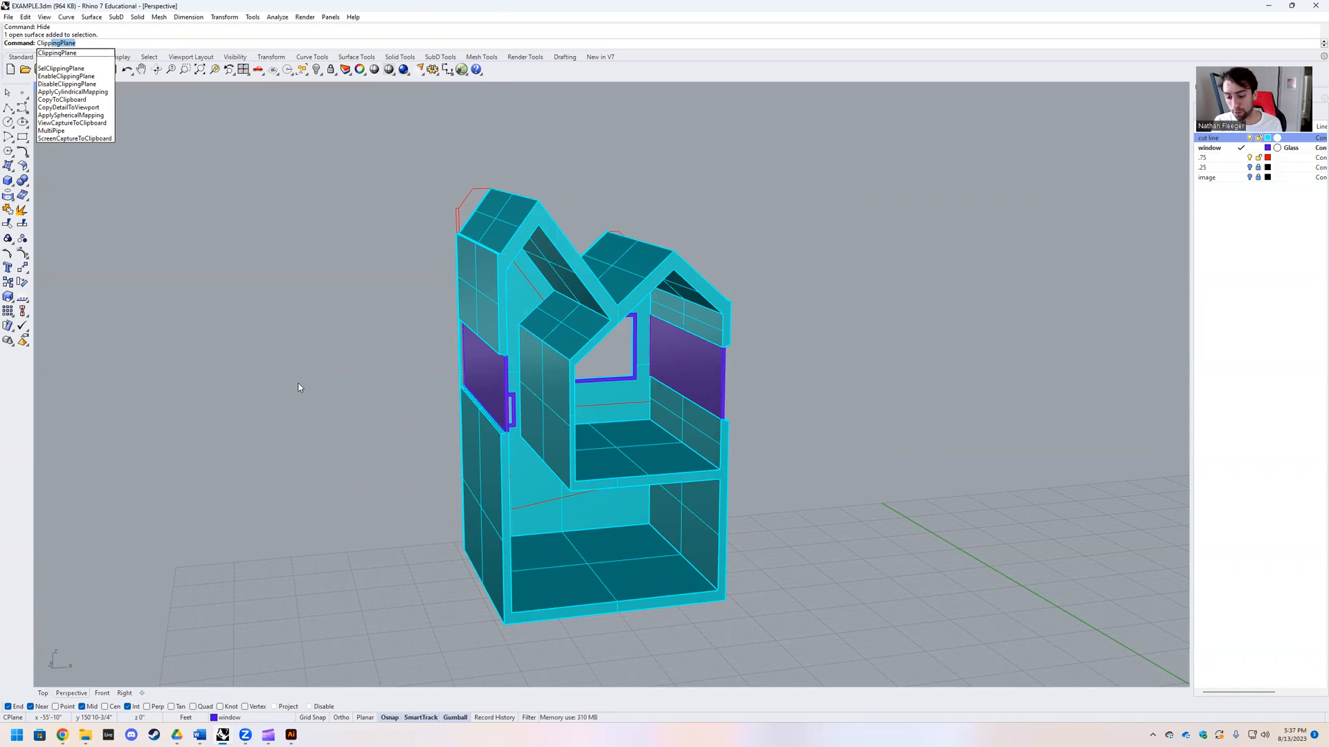
{"action": "key", "text": "Return"}
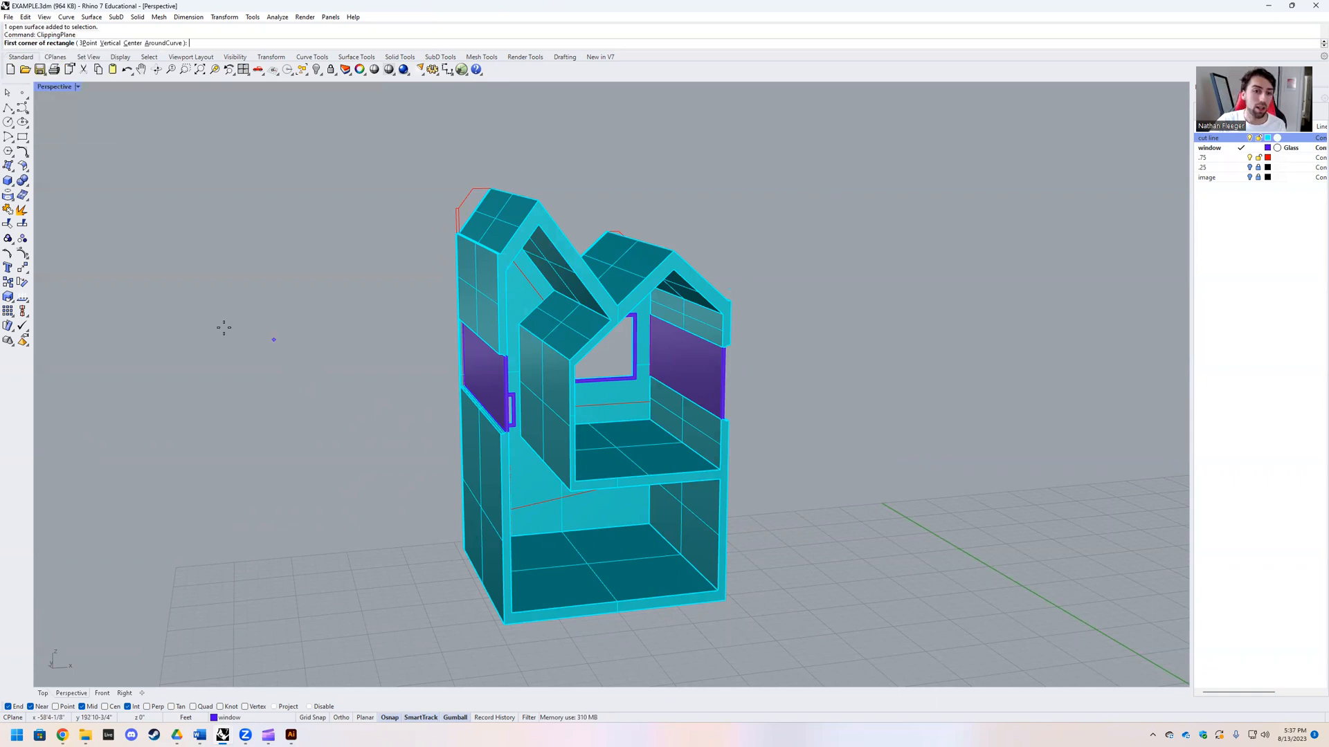
{"action": "right_click_drag", "start_coordinate": [279, 376], "coordinate": [290, 423]}
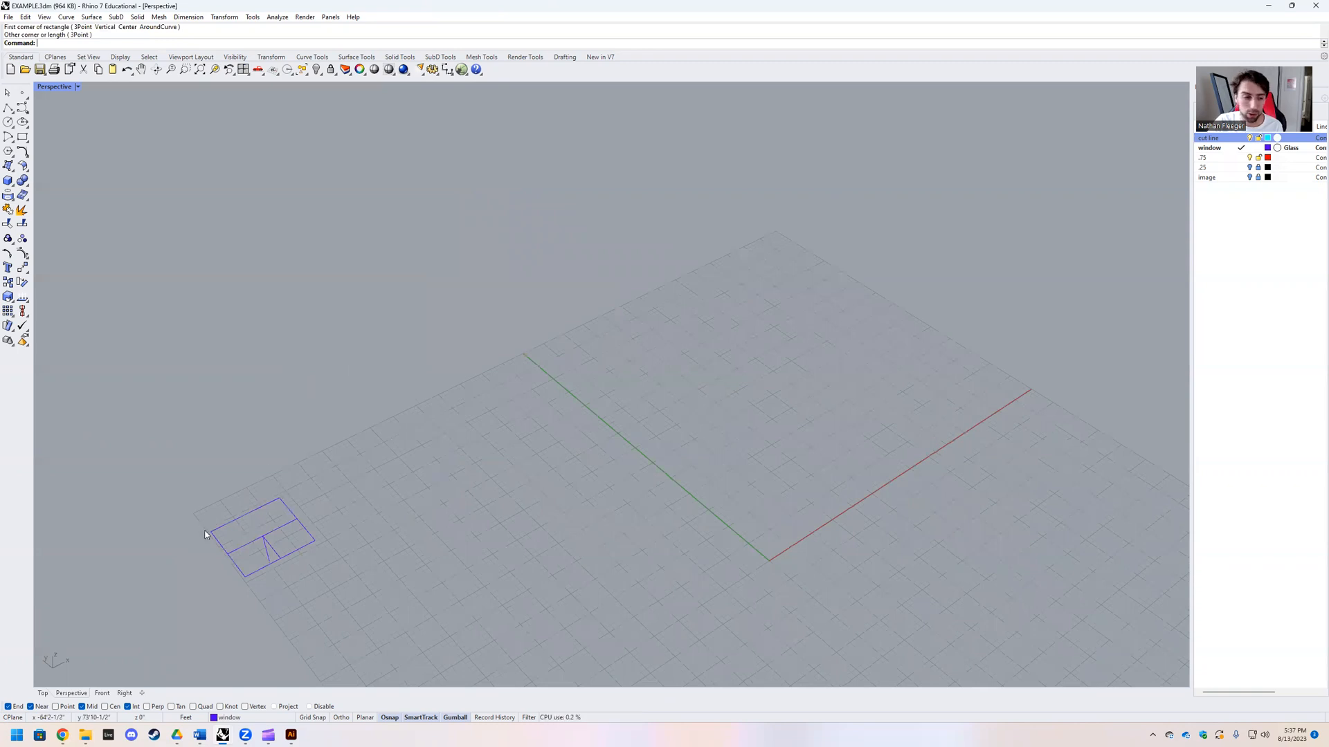
{"action": "scroll", "coordinate": [308, 576], "scroll_direction": "up", "scroll_amount": 2}
{"action": "left_click", "coordinate": [320, 501]}
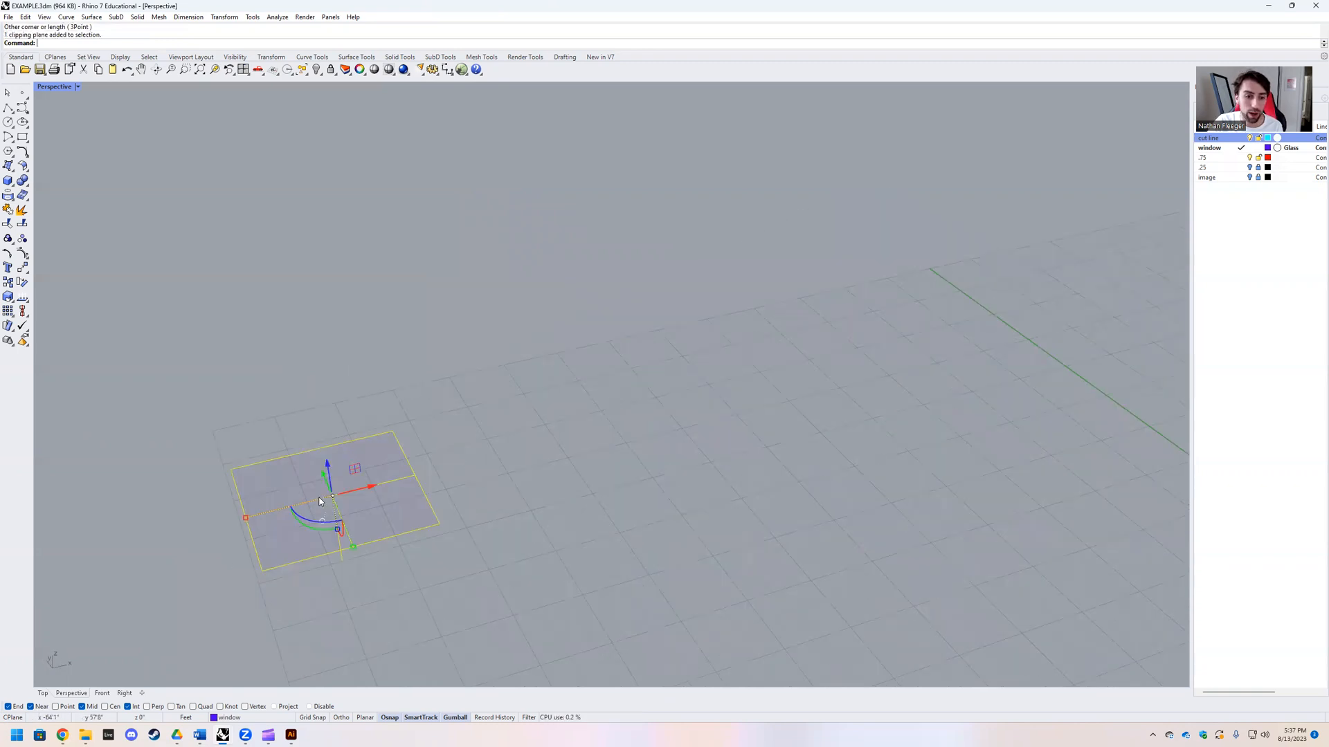
Step: Raise the clipping plane vertically until it cuts the house horizontally at the upper windows
{"action": "right_click_drag", "start_coordinate": [358, 510], "coordinate": [274, 579]}
{"action": "left_click", "coordinate": [419, 463]}
{"action": "right_click_drag", "start_coordinate": [437, 463], "coordinate": [373, 452]}
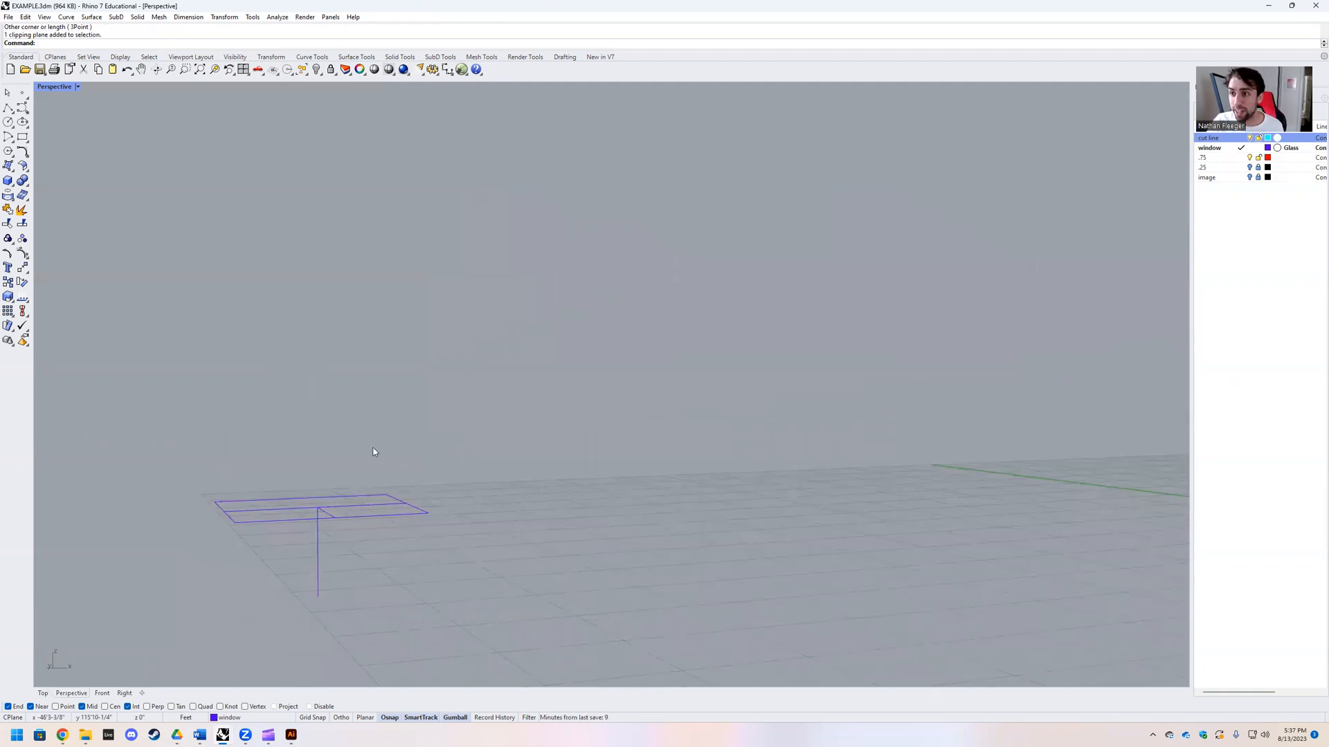
{"action": "scroll", "coordinate": [347, 484], "scroll_direction": "down", "scroll_amount": 2}
{"action": "scroll", "coordinate": [260, 559], "scroll_direction": "up", "scroll_amount": 5}
{"action": "left_click", "coordinate": [405, 570]}
{"action": "scroll", "coordinate": [525, 526], "scroll_direction": "down", "scroll_amount": 5}
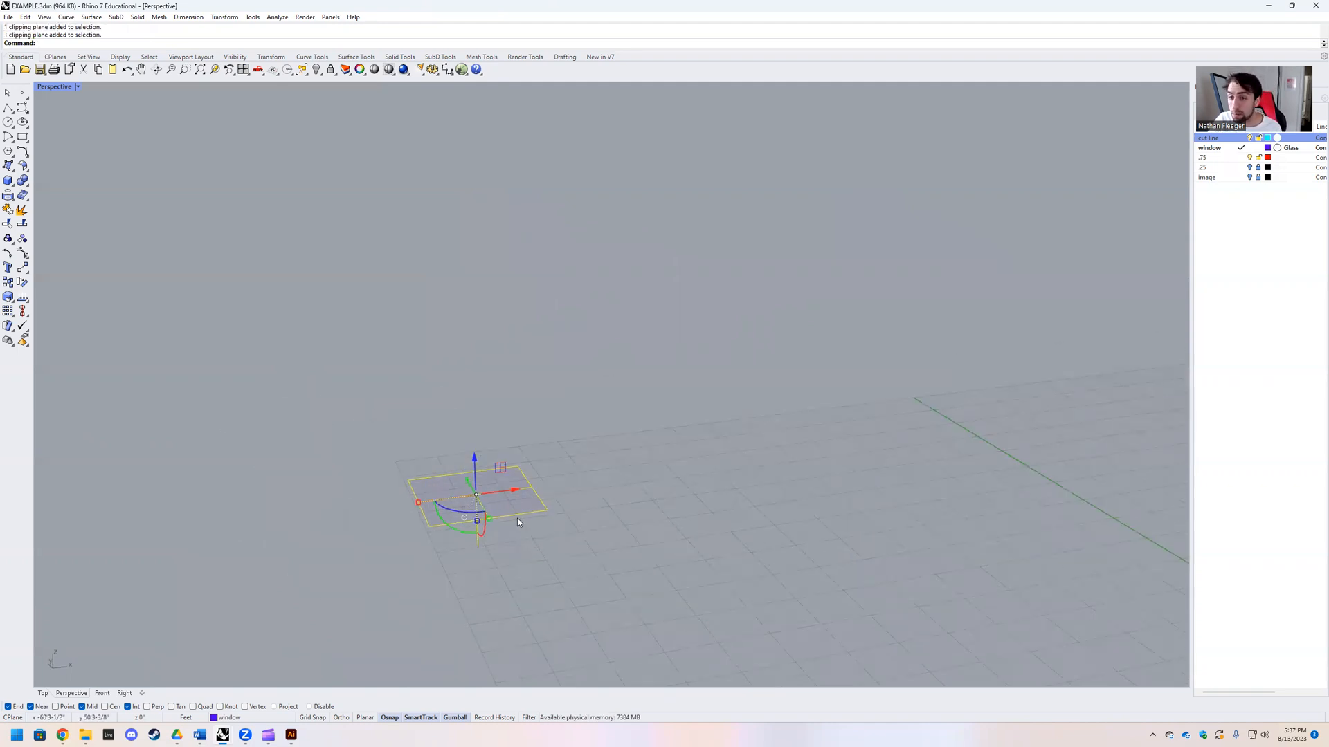
{"action": "left_click_drag", "start_coordinate": [474, 459], "coordinate": [466, 295]}
{"action": "right_click_drag", "start_coordinate": [536, 346], "coordinate": [484, 364]}
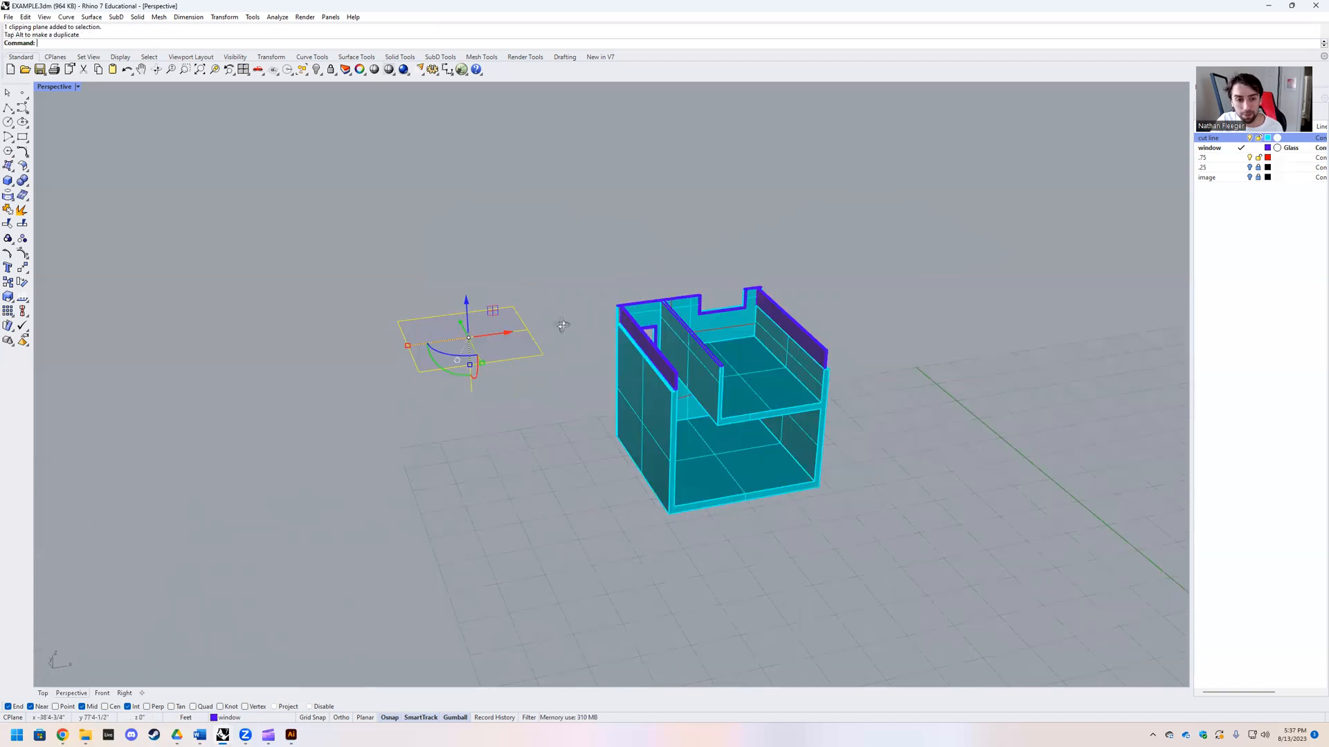
Step: Slide the horizontal clipping plane across the ground directions, farther from the house, while keeping its cutting height
{"action": "right_click_drag", "start_coordinate": [562, 325], "coordinate": [581, 368]}
{"action": "right_click_drag", "start_coordinate": [483, 370], "coordinate": [719, 332]}
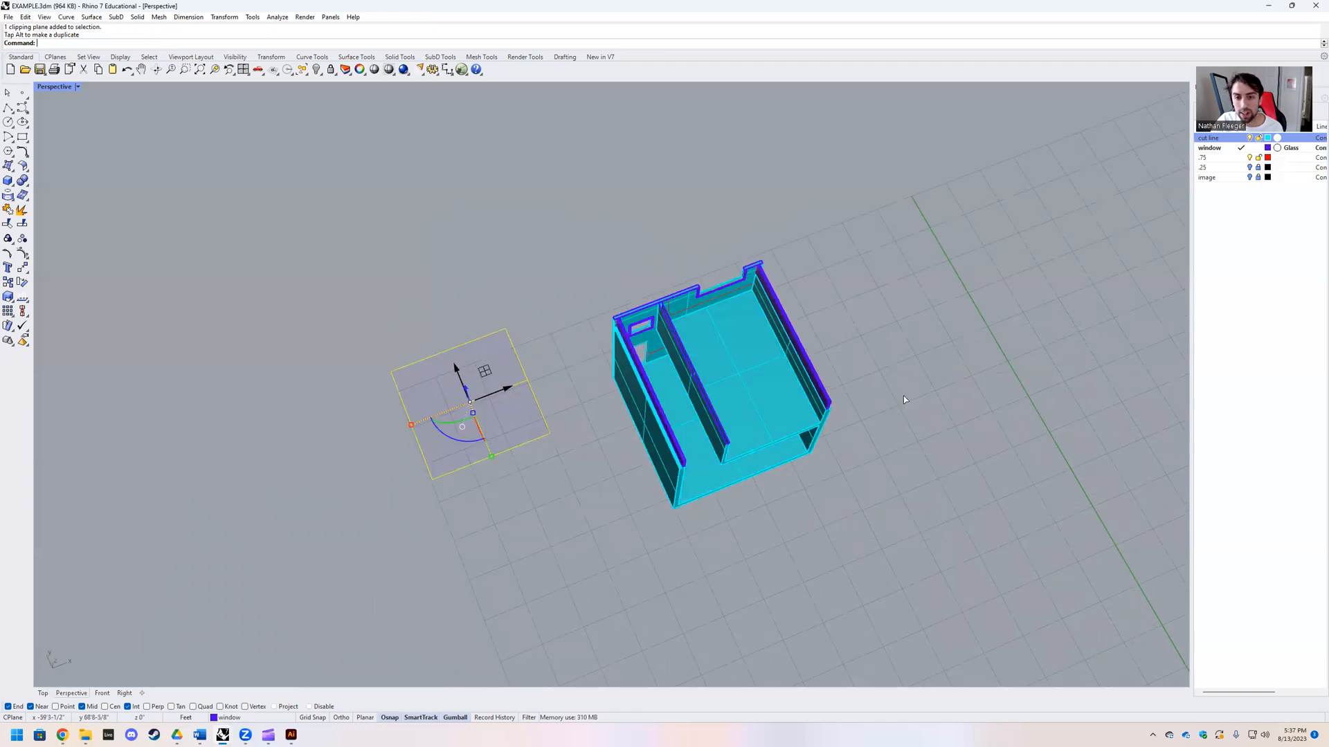
{"action": "left_click_drag", "start_coordinate": [485, 371], "coordinate": [483, 219]}
{"action": "right_click_drag", "start_coordinate": [675, 408], "coordinate": [682, 403]}
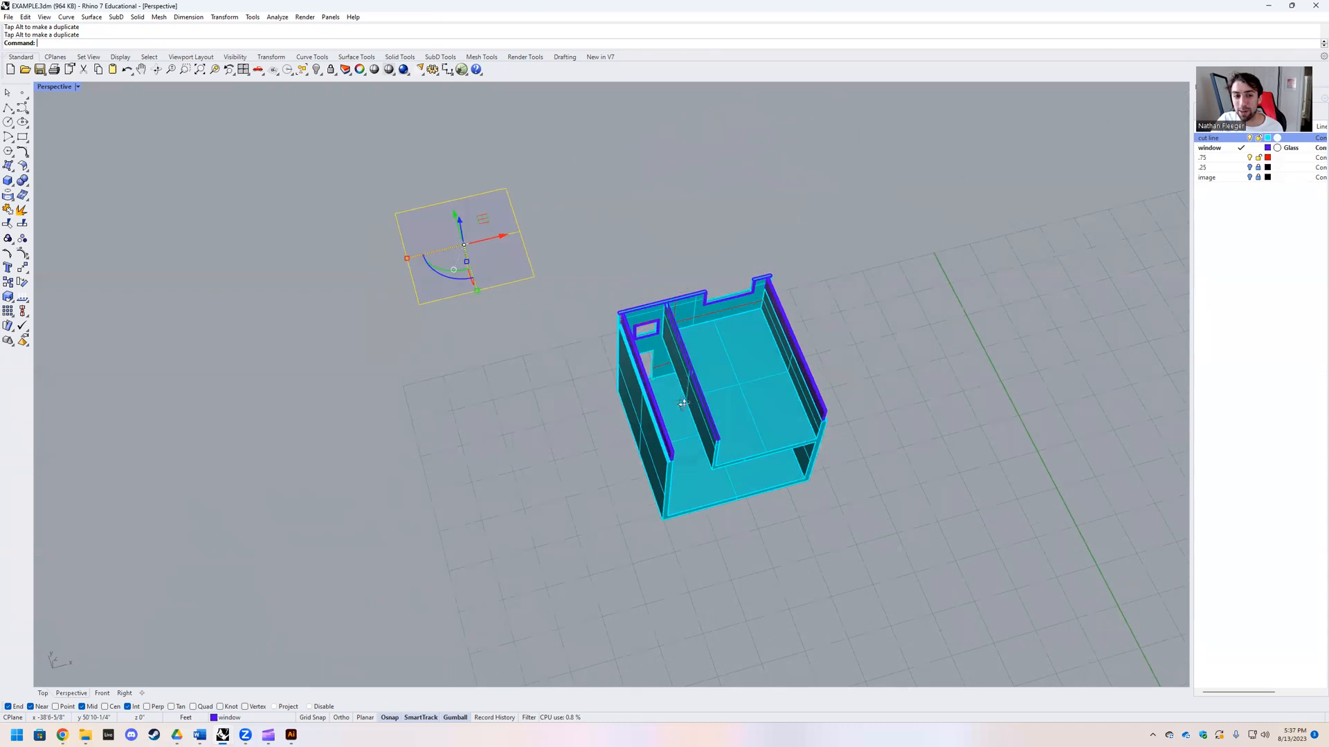
{"action": "right_click_drag", "start_coordinate": [675, 328], "coordinate": [664, 326]}
{"action": "mouse_move", "coordinate": [488, 298]}
{"action": "left_mouse_down"}
{"action": "mouse_move", "coordinate": [488, 347]}
{"action": "mouse_move", "coordinate": [487, 292]}
{"action": "left_mouse_up"}
{"action": "right_click_drag", "start_coordinate": [613, 303], "coordinate": [643, 337]}
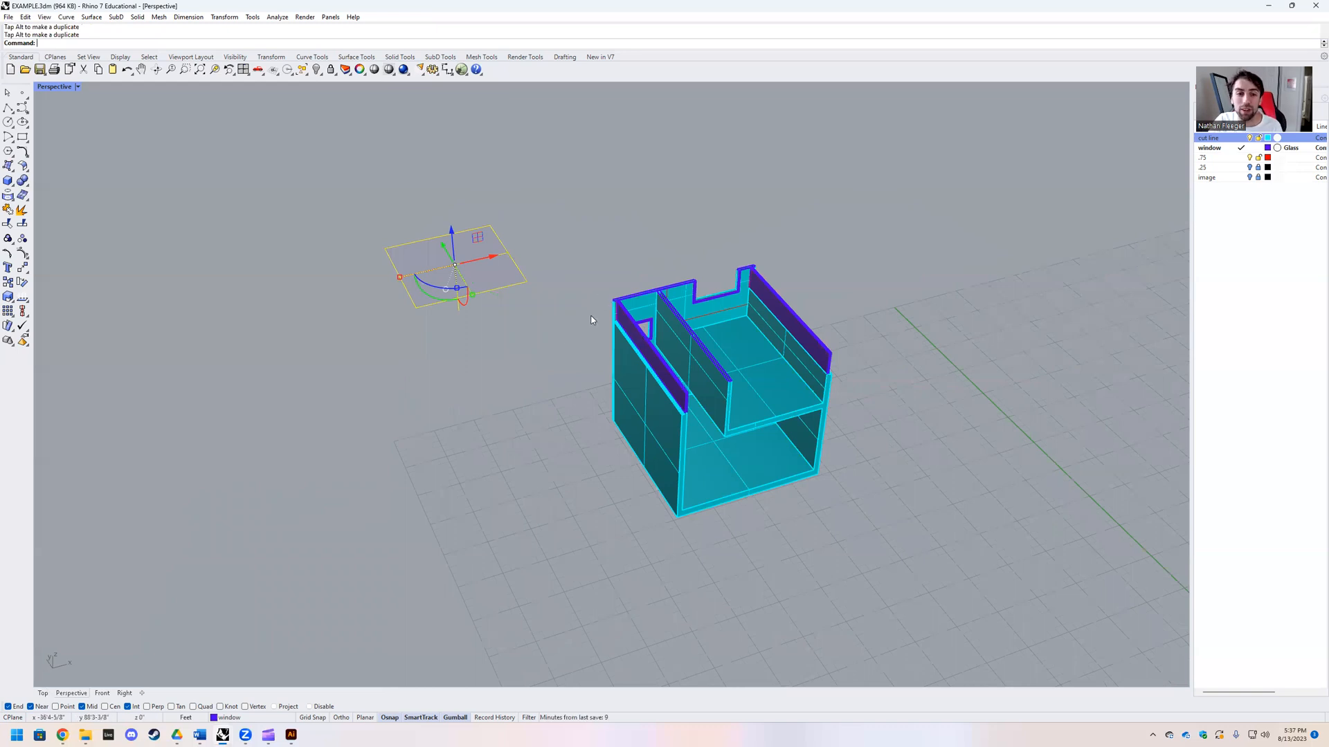
Step: Move the clipping plane back beside the house and shift its height to cut through the roofs
{"action": "left_click_drag", "start_coordinate": [444, 248], "coordinate": [530, 392]}
{"action": "right_click_drag", "start_coordinate": [544, 343], "coordinate": [523, 334]}
{"action": "left_click_drag", "start_coordinate": [535, 243], "coordinate": [541, 267]}
{"action": "right_click_drag", "start_coordinate": [709, 348], "coordinate": [651, 377]}
{"action": "left_click_drag", "start_coordinate": [606, 379], "coordinate": [515, 330]}
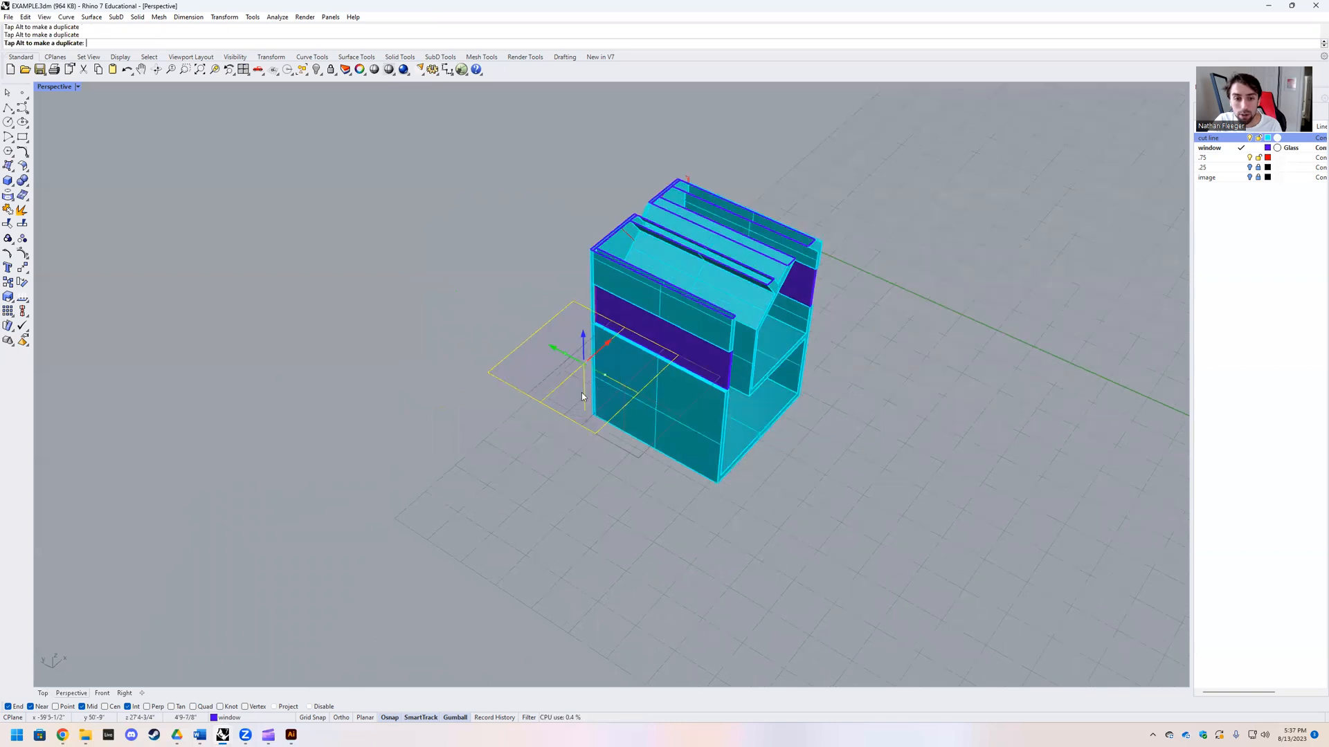
Step: Rotate the clipping plane upright and slide it sideways into the house for a lengthwise vertical section
{"action": "left_click", "coordinate": [477, 307]}
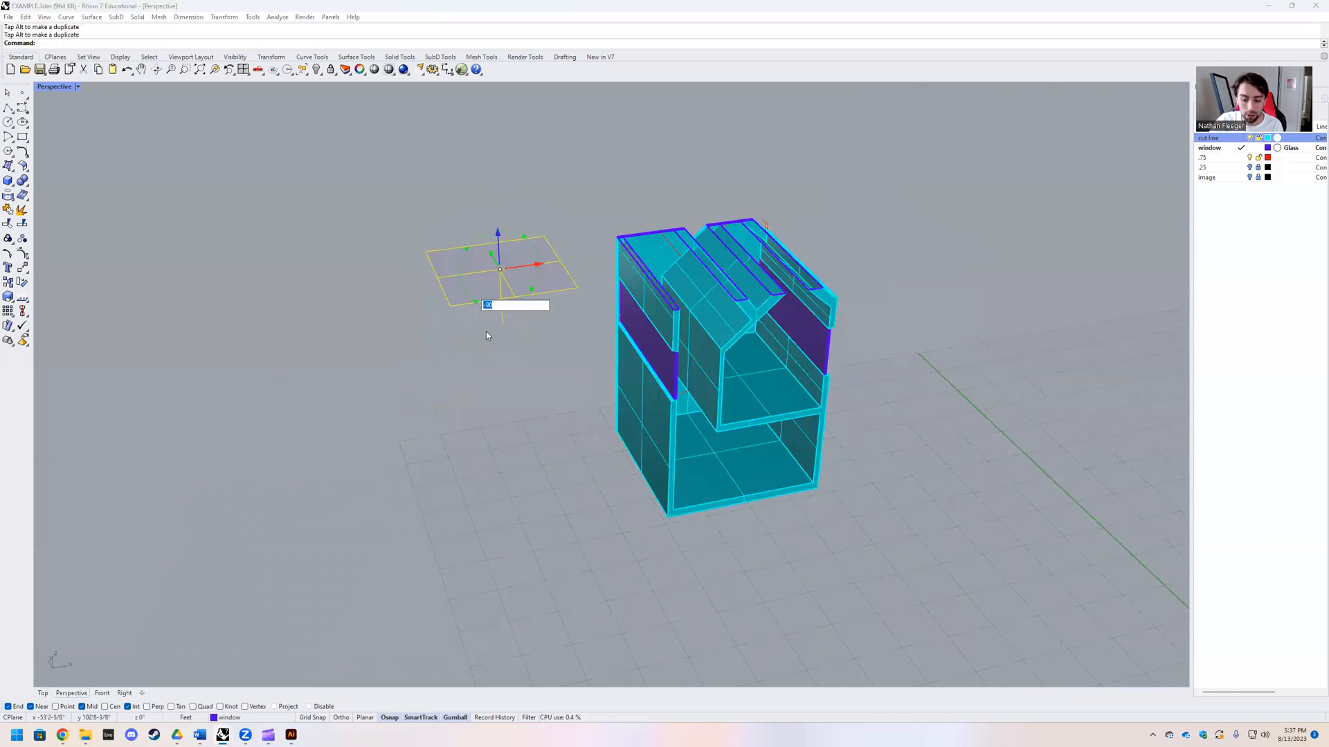
{"action": "key", "text": "Return"}
{"action": "left_click_drag", "start_coordinate": [466, 277], "coordinate": [661, 270]}
{"action": "right_click_drag", "start_coordinate": [660, 270], "coordinate": [562, 399]}
{"action": "right_click_drag", "start_coordinate": [456, 363], "coordinate": [721, 406]}
{"action": "right_click_drag", "start_coordinate": [594, 404], "coordinate": [745, 282]}
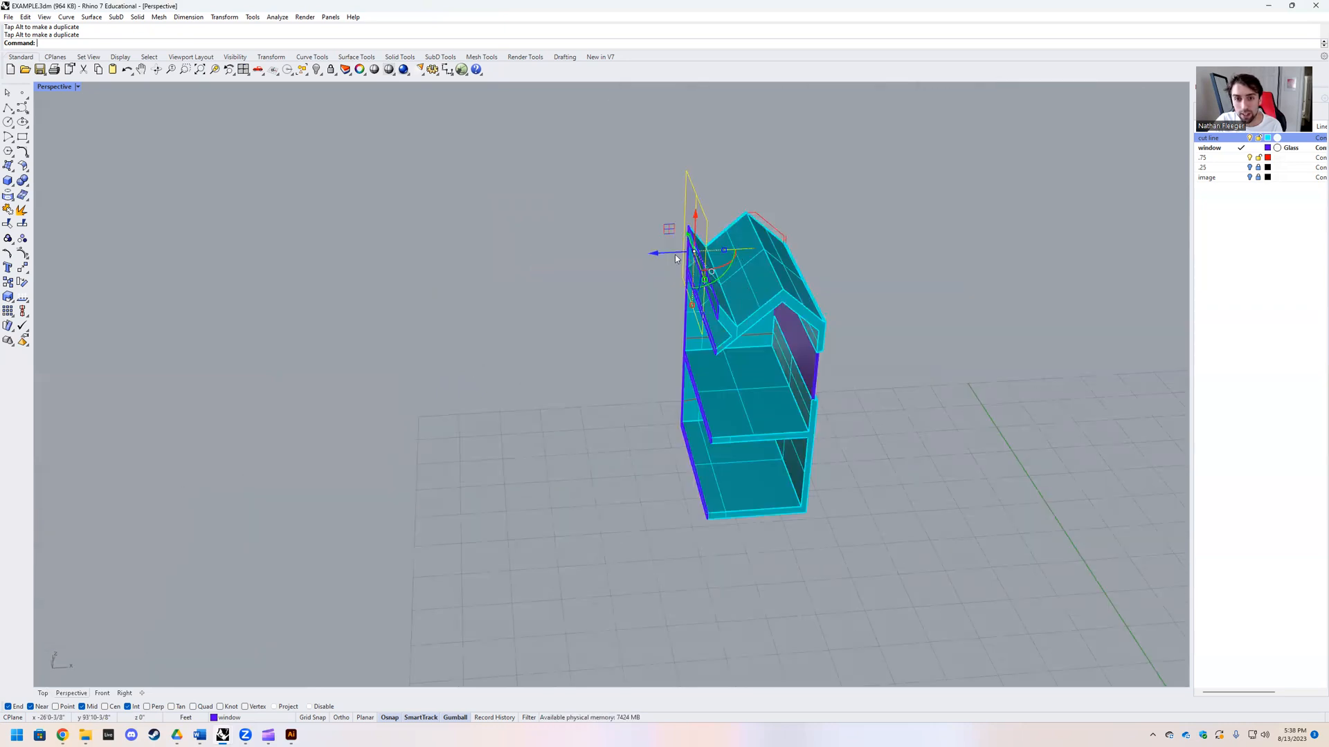
{"action": "mouse_move", "coordinate": [658, 250]}
{"action": "left_mouse_down"}
{"action": "mouse_move", "coordinate": [735, 251]}
{"action": "mouse_move", "coordinate": [631, 274]}
{"action": "mouse_move", "coordinate": [658, 257]}
{"action": "left_mouse_up"}
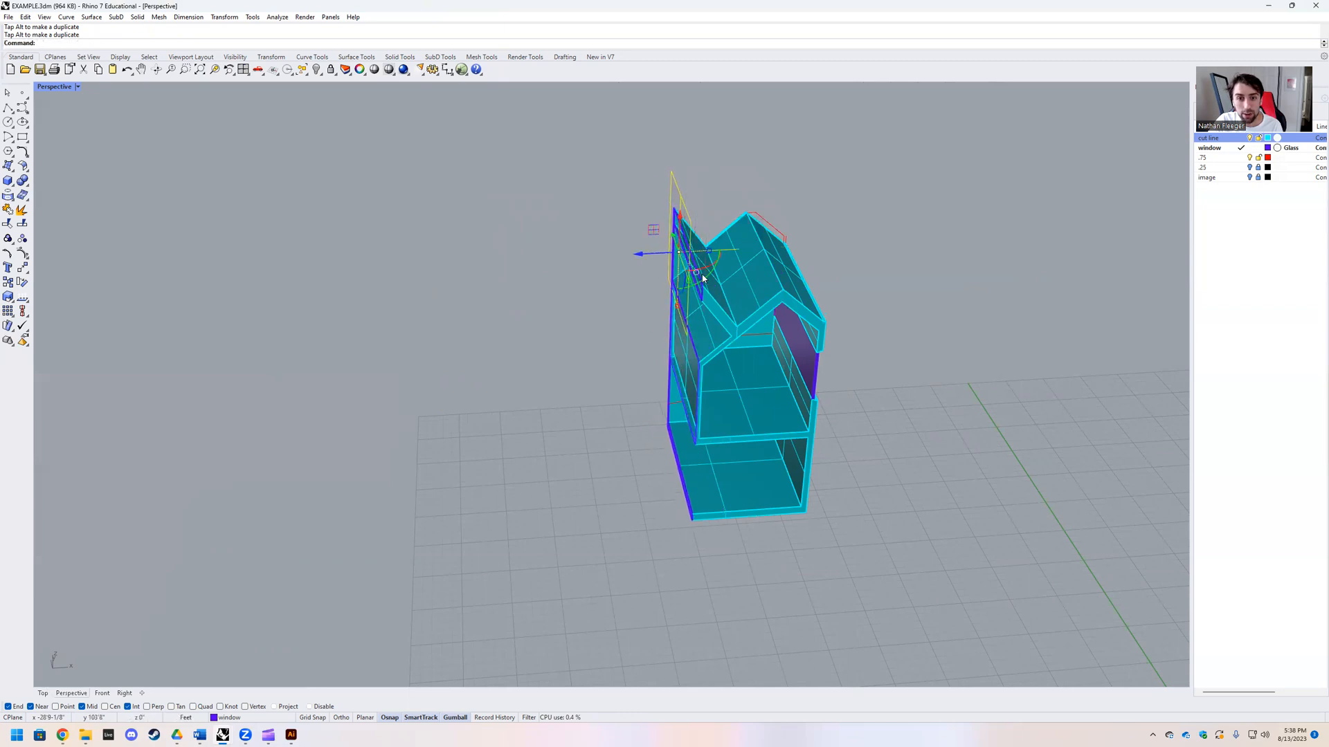
{"action": "right_click_drag", "start_coordinate": [702, 278], "coordinate": [687, 279]}
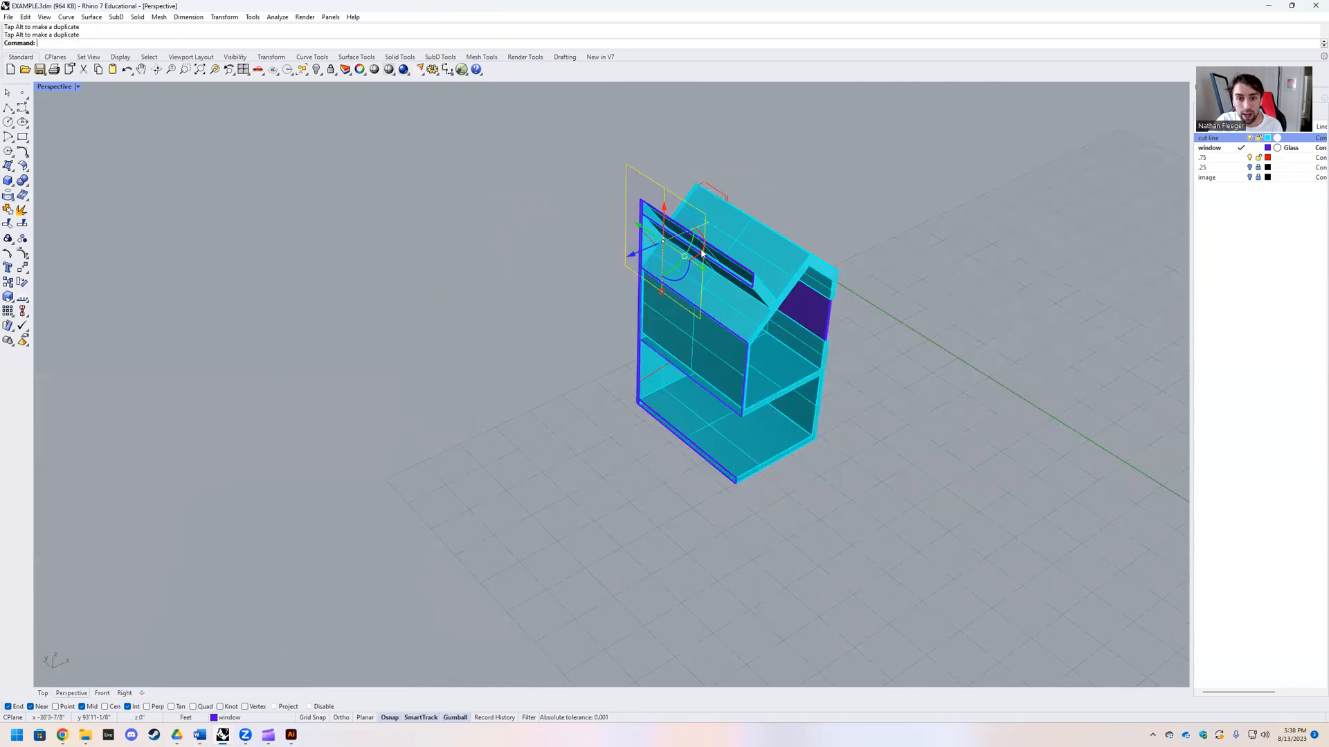
{"action": "left_click_drag", "start_coordinate": [702, 254], "coordinate": [689, 267]}
Step: Try a diagonal section by turning the vertical clipping plane about its upright axis and moving it, and undo the move and rotation
{"action": "right_click_drag", "start_coordinate": [738, 296], "coordinate": [638, 229]}
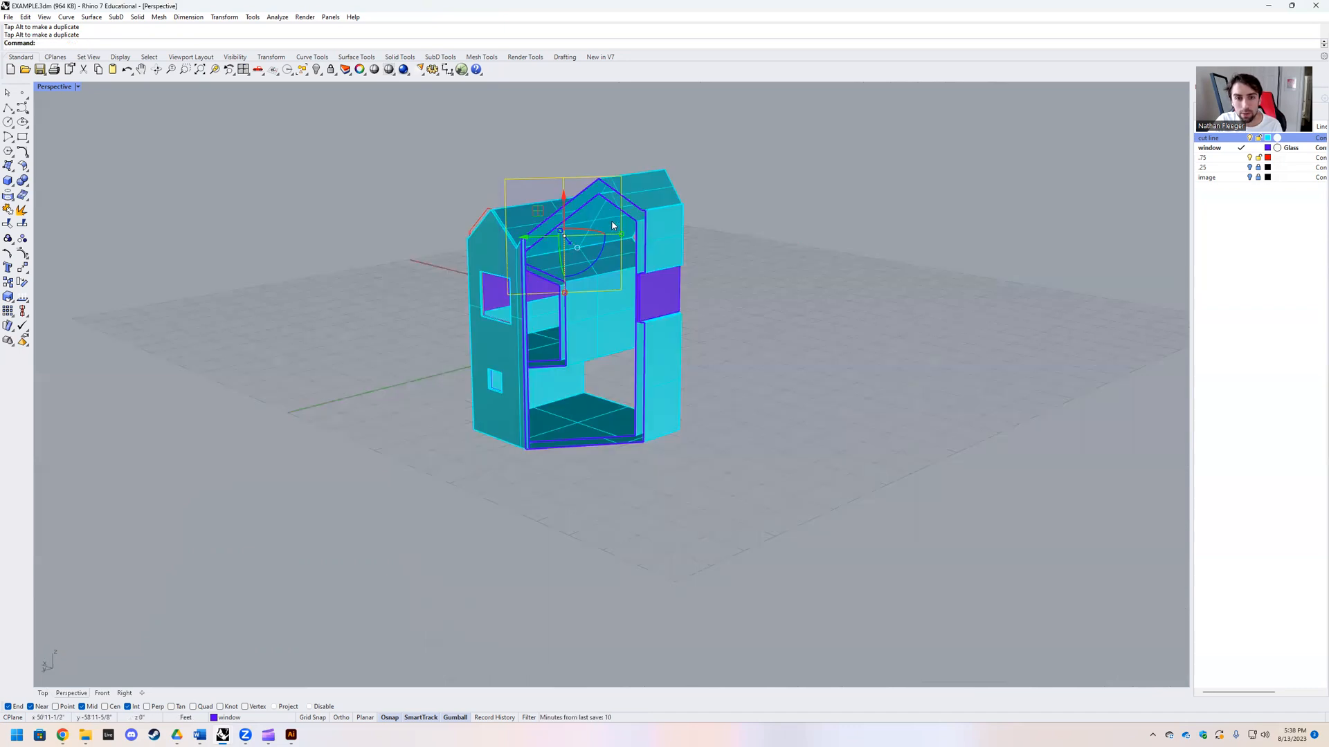
{"action": "scroll", "coordinate": [566, 276], "scroll_direction": "up", "scroll_amount": 3}
{"action": "left_click_drag", "start_coordinate": [576, 270], "coordinate": [562, 261]}
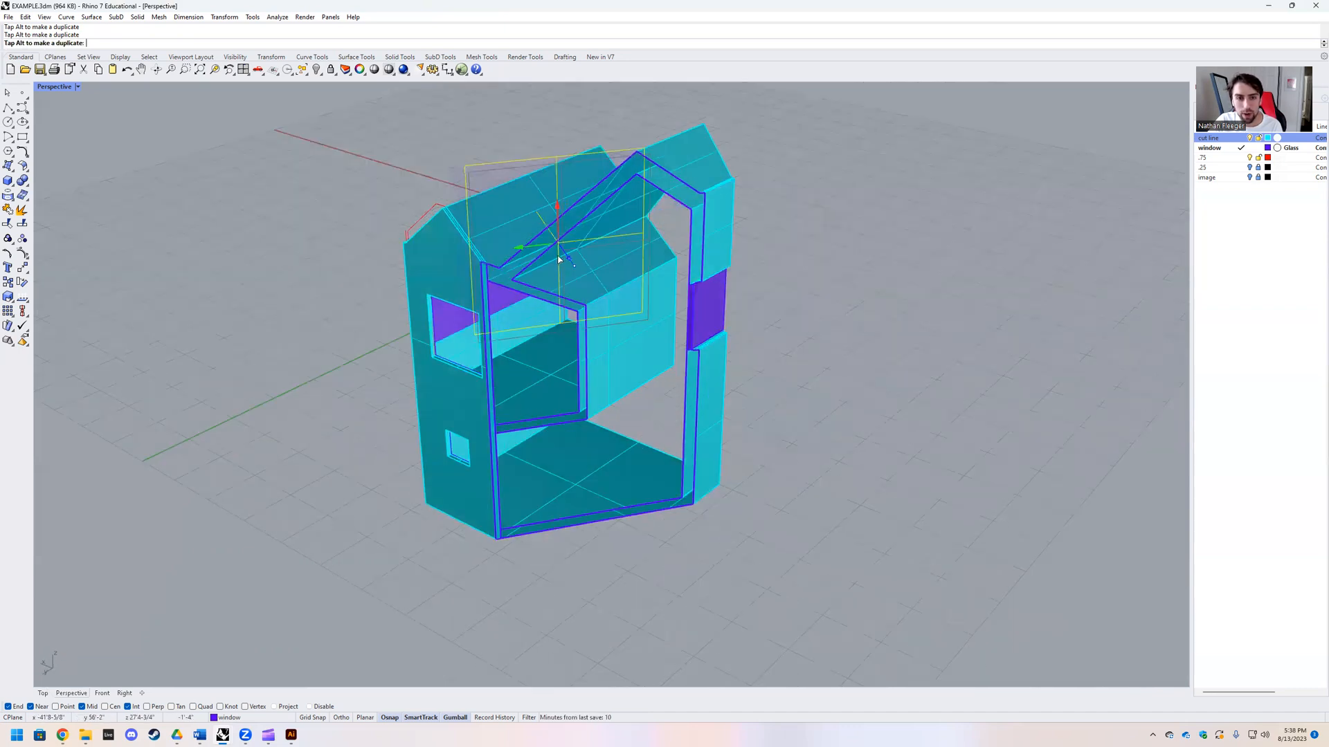
{"action": "left_click_drag", "start_coordinate": [315, 317], "coordinate": [381, 364]}
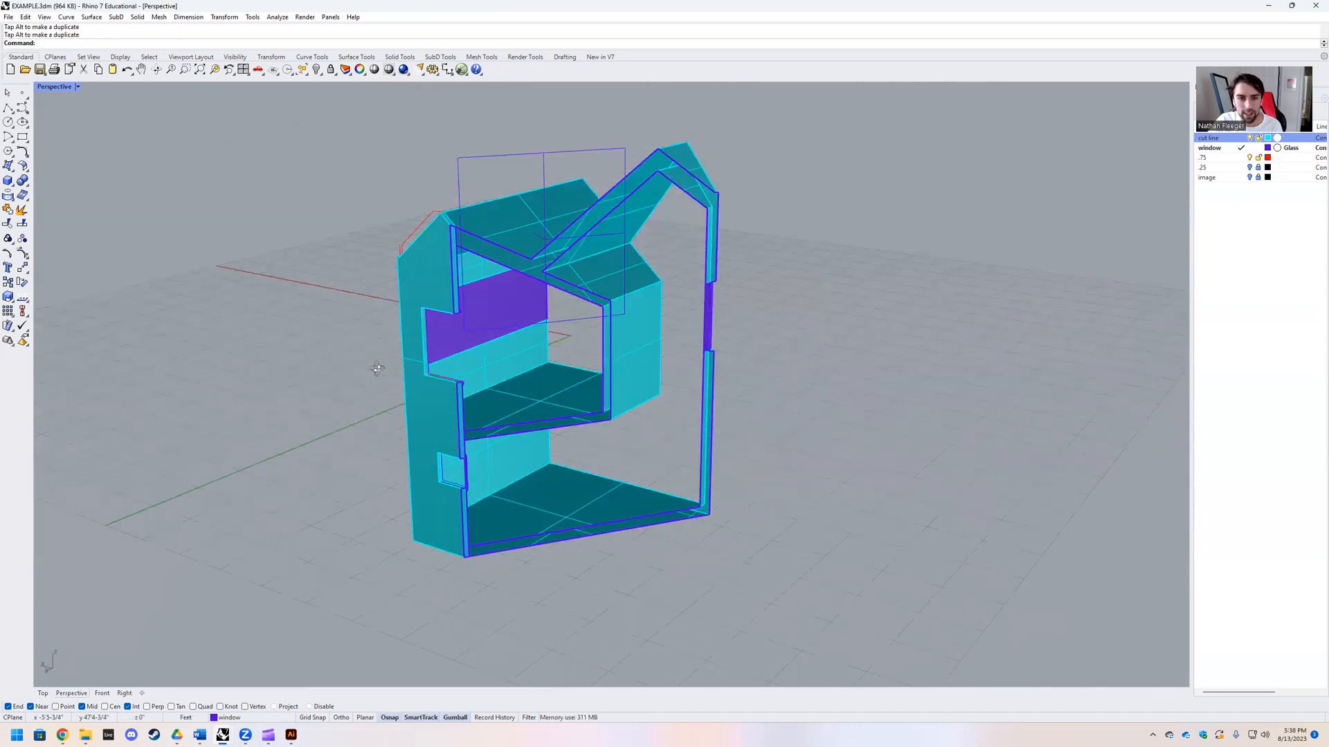
{"action": "left_click", "coordinate": [542, 170]}
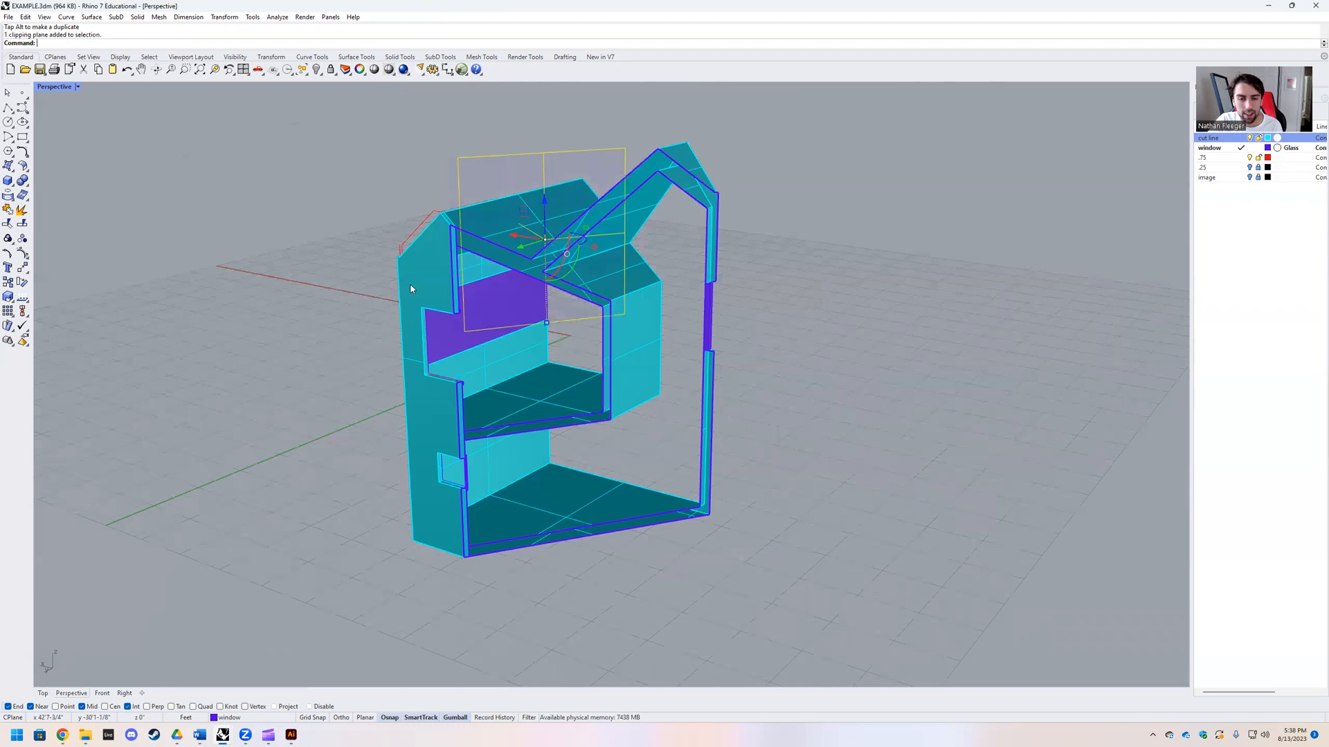
{"action": "right_click_drag", "start_coordinate": [329, 373], "coordinate": [322, 360]}
{"action": "key", "text": "Escape"}
{"action": "right_click_drag", "start_coordinate": [474, 461], "coordinate": [269, 481]}
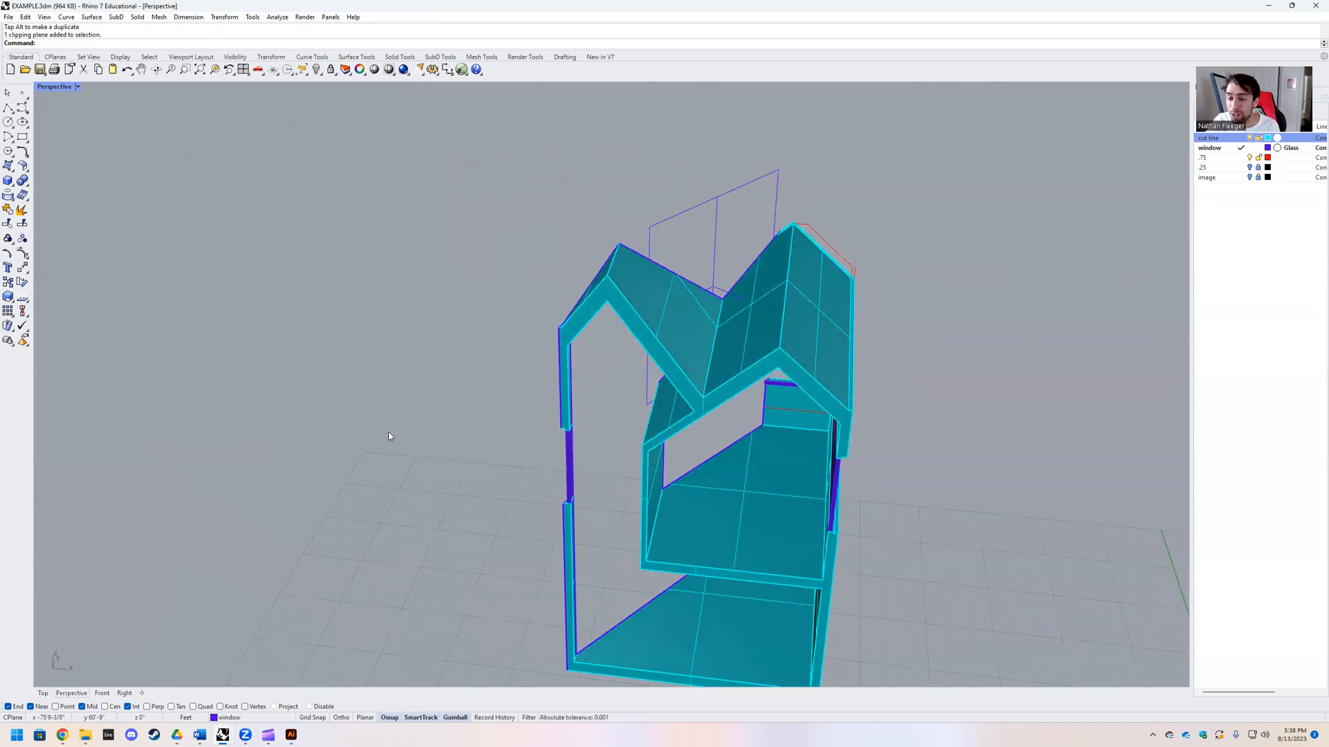
{"action": "scroll", "coordinate": [389, 437], "scroll_direction": "down", "scroll_amount": 8}
{"action": "right_click_drag", "start_coordinate": [380, 500], "coordinate": [493, 513]}
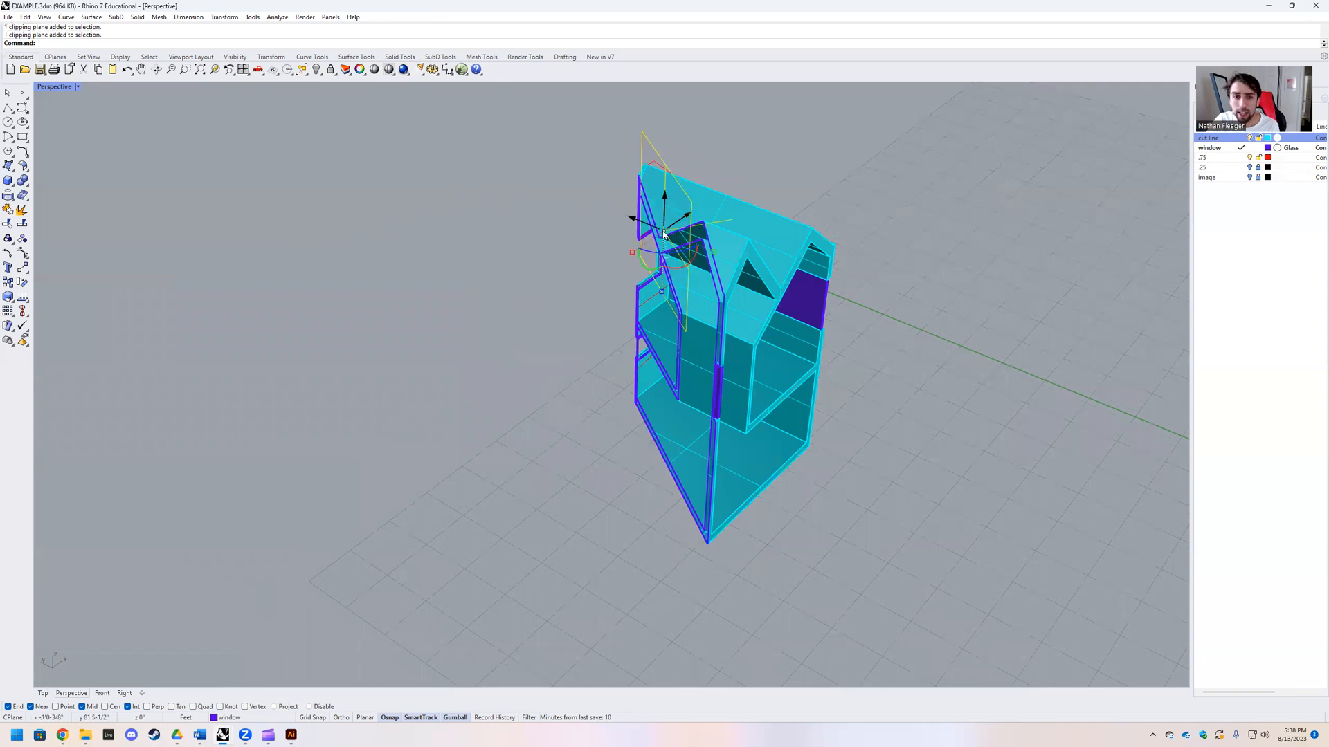
{"action": "key", "text": "ctrl+z"}
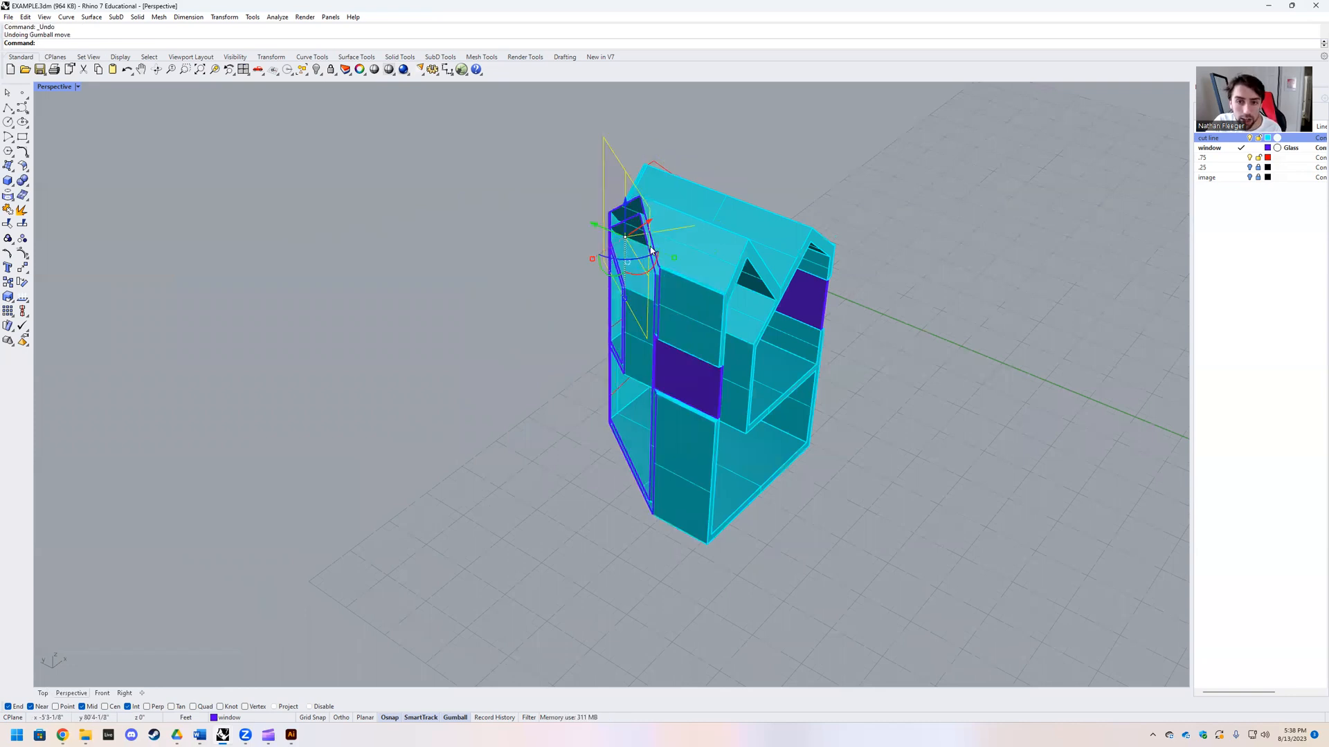
{"action": "key", "text": "ctrl+z"}
Step: Rotate the vertical clipping plane 90 degrees so it lies horizontal again
{"action": "right_click_drag", "start_coordinate": [698, 288], "coordinate": [653, 256]}
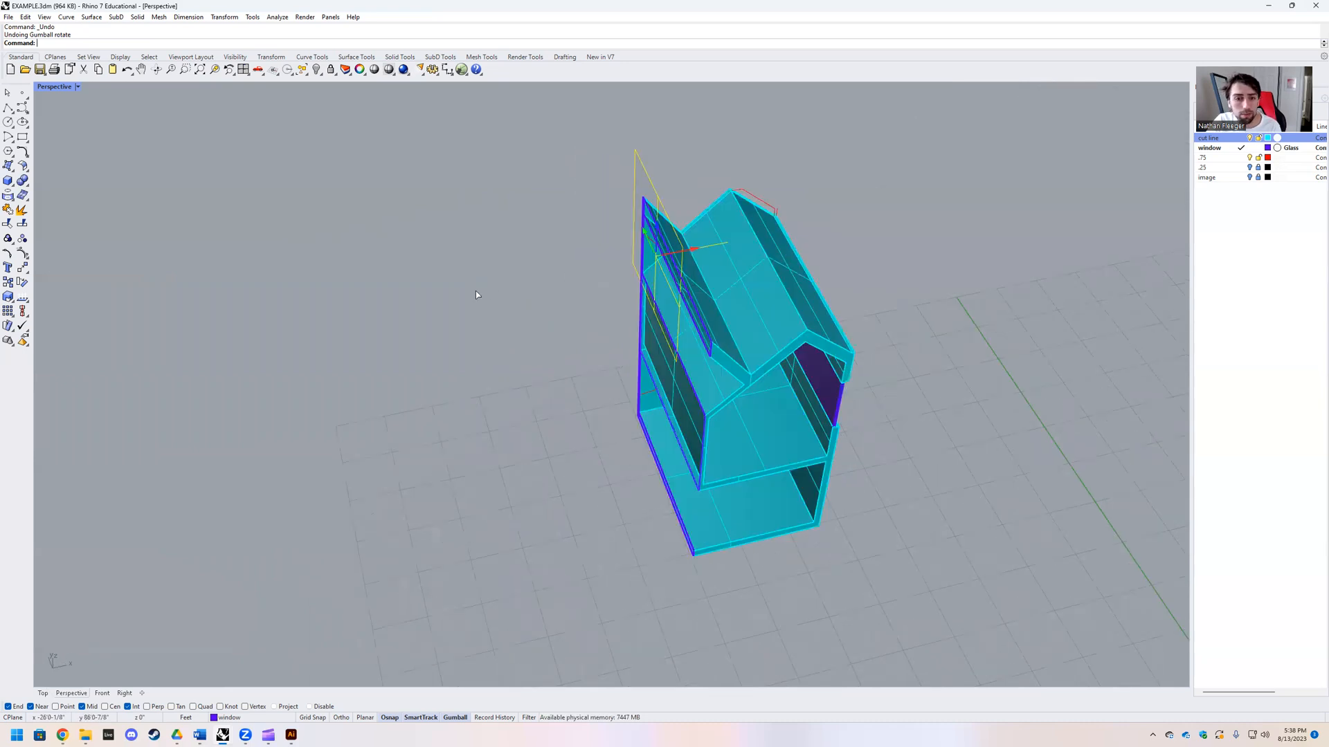
{"action": "right_click_drag", "start_coordinate": [517, 290], "coordinate": [488, 331]}
{"action": "type", "text": "90"}
{"action": "key", "text": "Return"}
Step: Rotate the clipping plane 180 degrees to keep the lower part of the house, and lower it to the upper windows
{"action": "key", "text": "Return"}
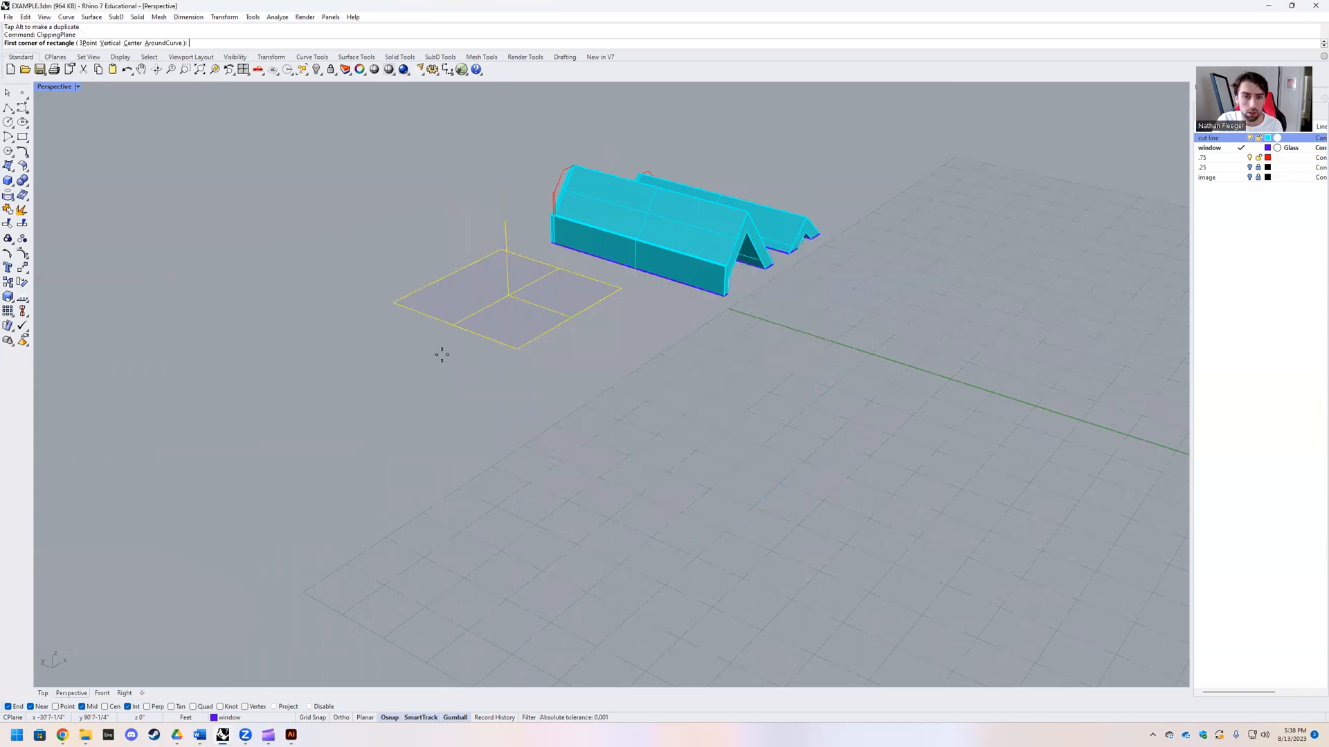
{"action": "key", "text": "Escape"}
{"action": "left_click", "coordinate": [531, 313]}
{"action": "type", "text": "180"}
{"action": "key", "text": "Return"}
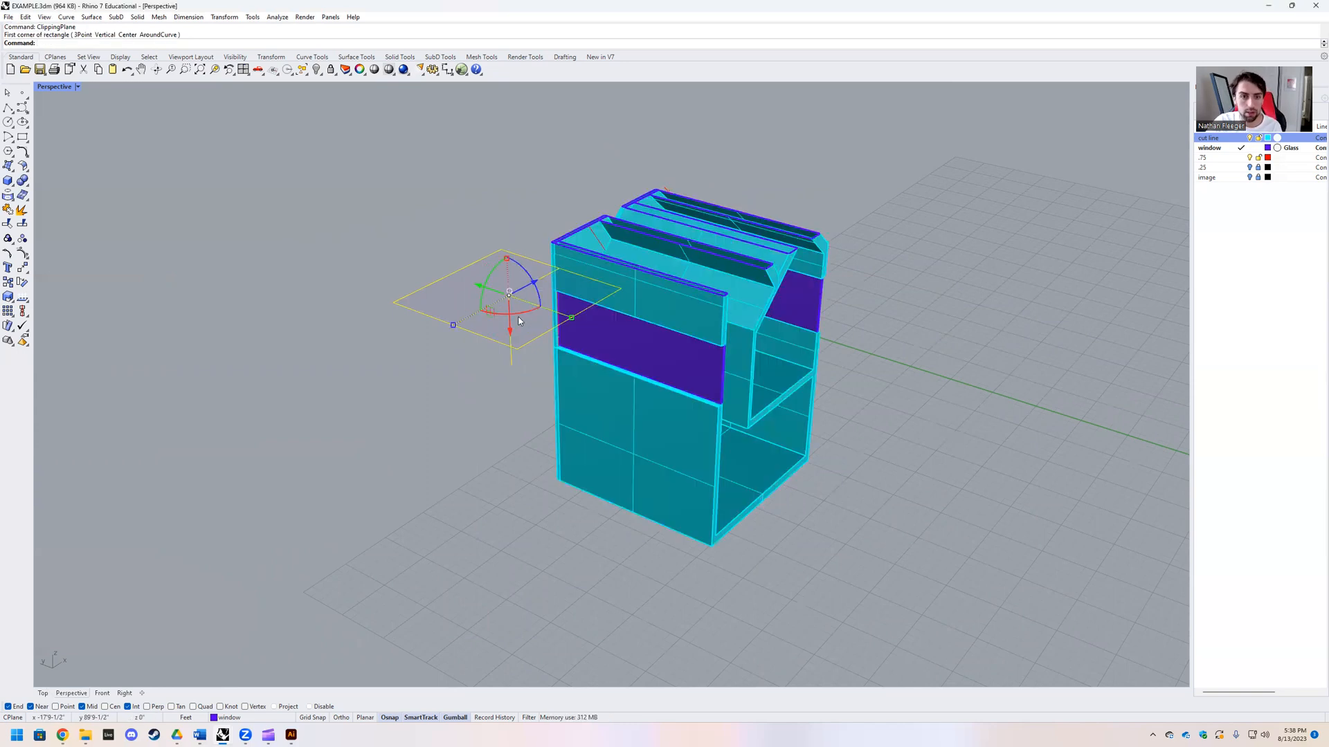
{"action": "left_click_drag", "start_coordinate": [511, 330], "coordinate": [514, 416]}
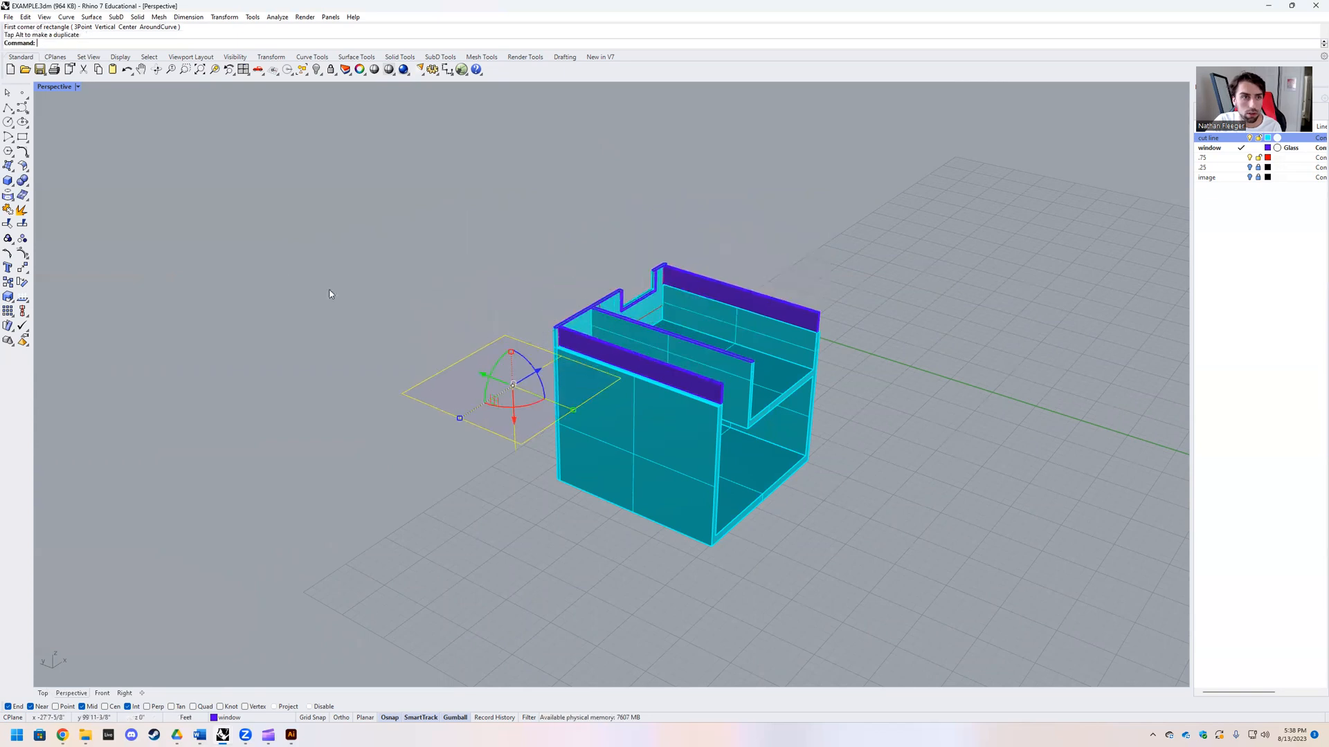
{"action": "left_click", "coordinate": [78, 87]}
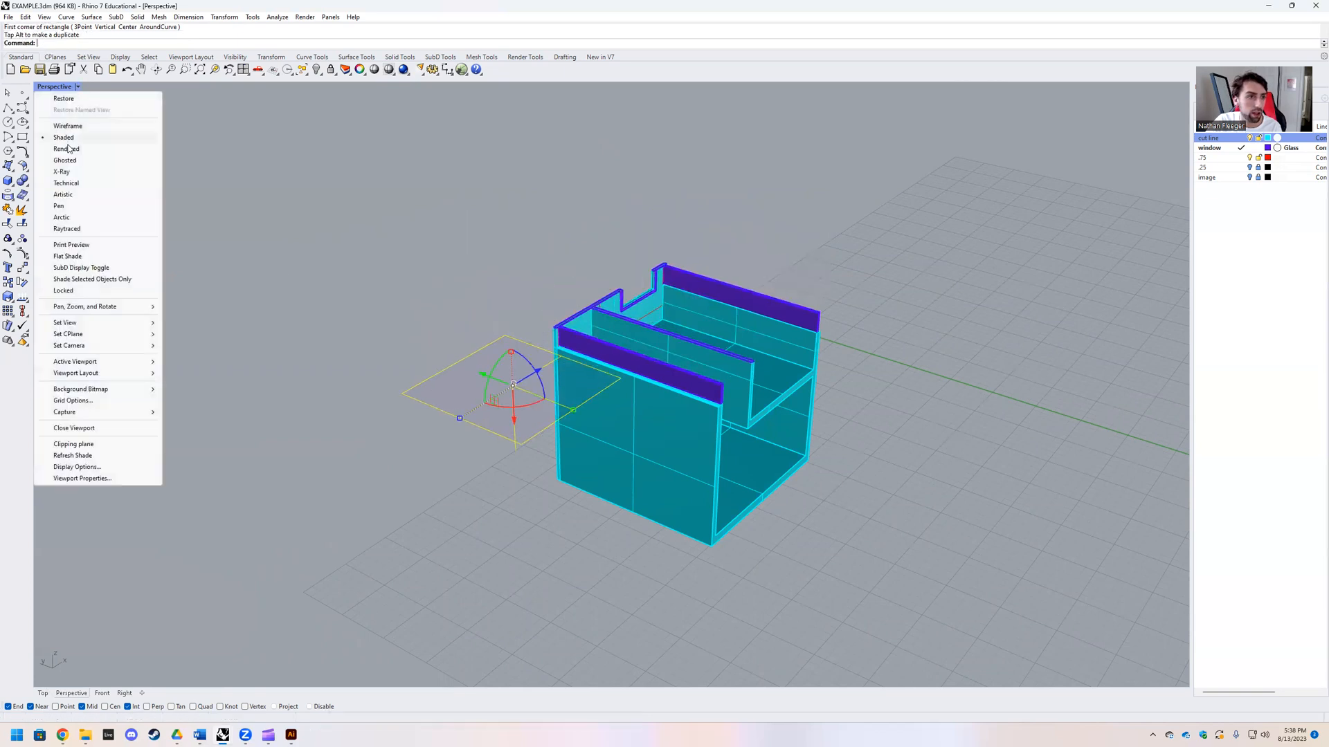
{"action": "key", "text": "Escape"}
{"action": "key", "text": "Escape"}
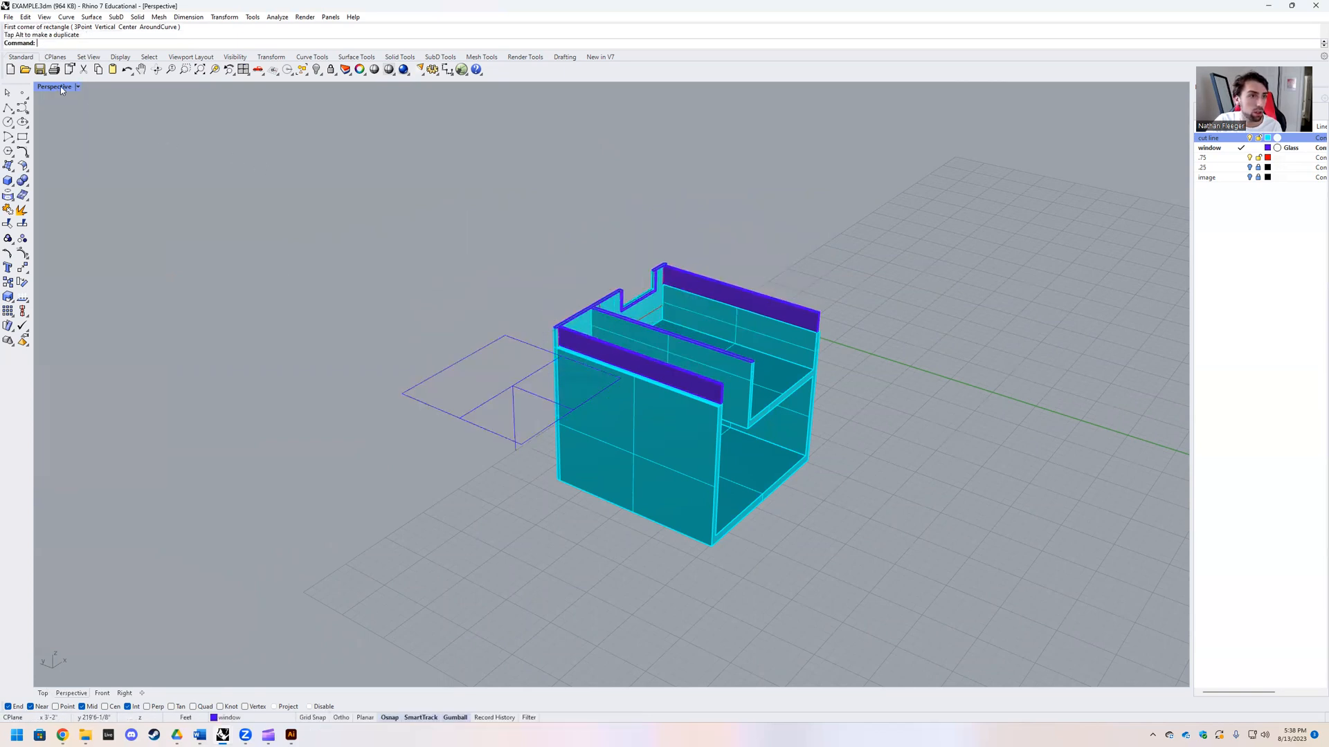
Step: Switch to the Top view, select the clipping plane beside the house plan, and open its properties
{"action": "double_click", "coordinate": [60, 86]}
{"action": "double_click", "coordinate": [42, 86]}
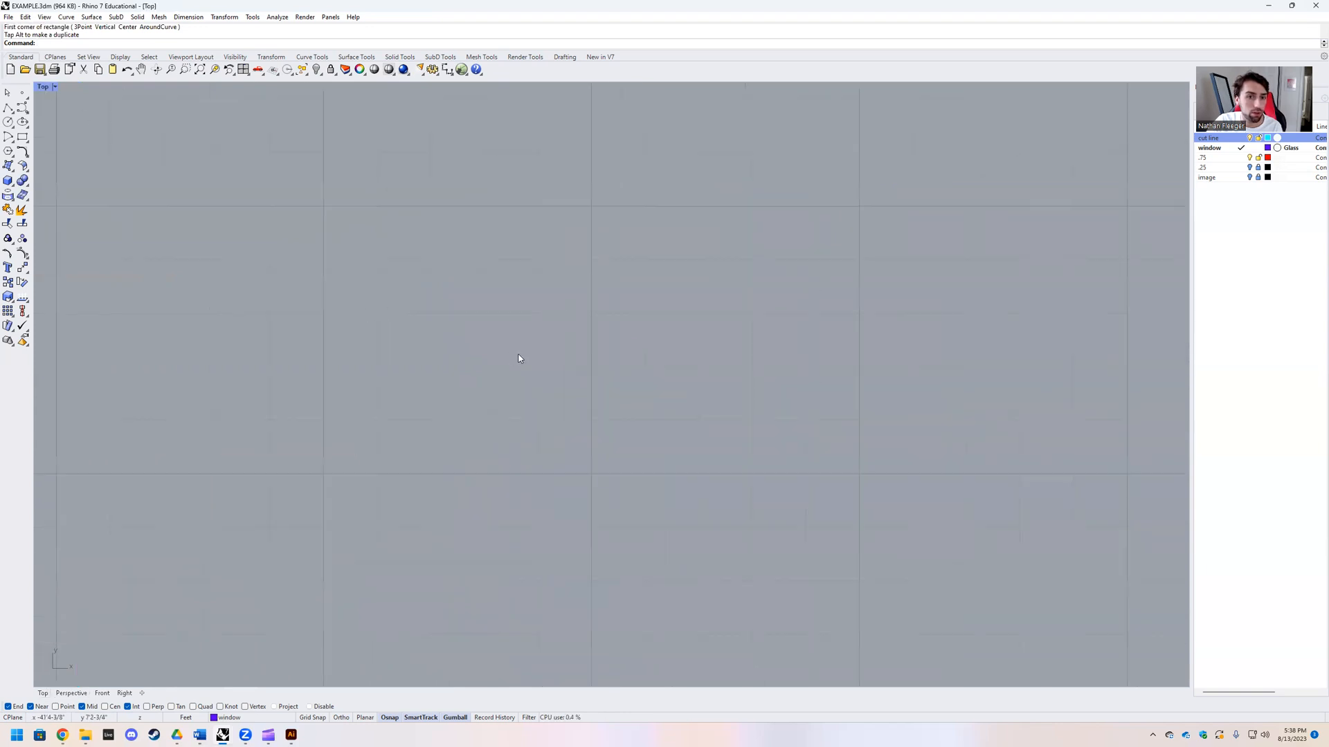
{"action": "scroll", "coordinate": [515, 360], "scroll_direction": "down", "scroll_amount": 15}
{"action": "scroll", "coordinate": [473, 233], "scroll_direction": "up", "scroll_amount": 7}
{"action": "scroll", "coordinate": [576, 326], "scroll_direction": "up", "scroll_amount": 9}
{"action": "left_click", "coordinate": [456, 306]}
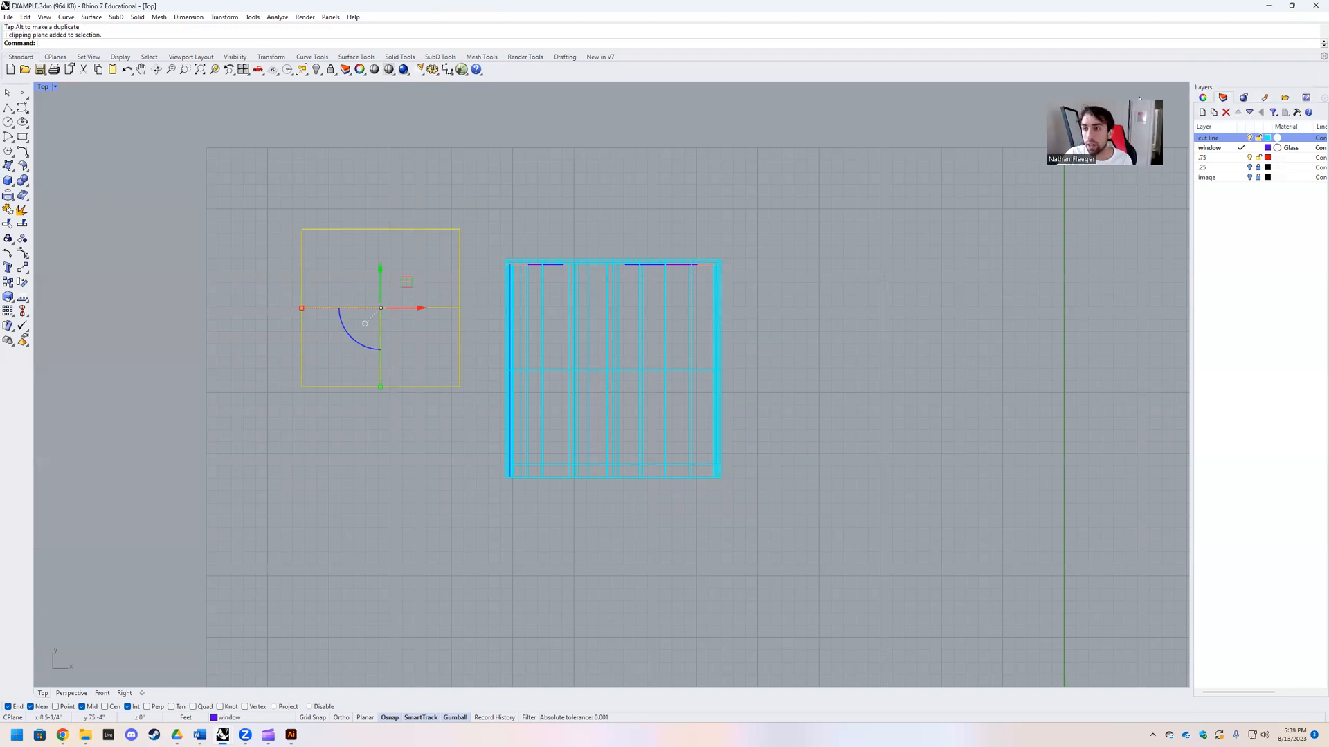
{"action": "left_click", "coordinate": [1204, 98]}
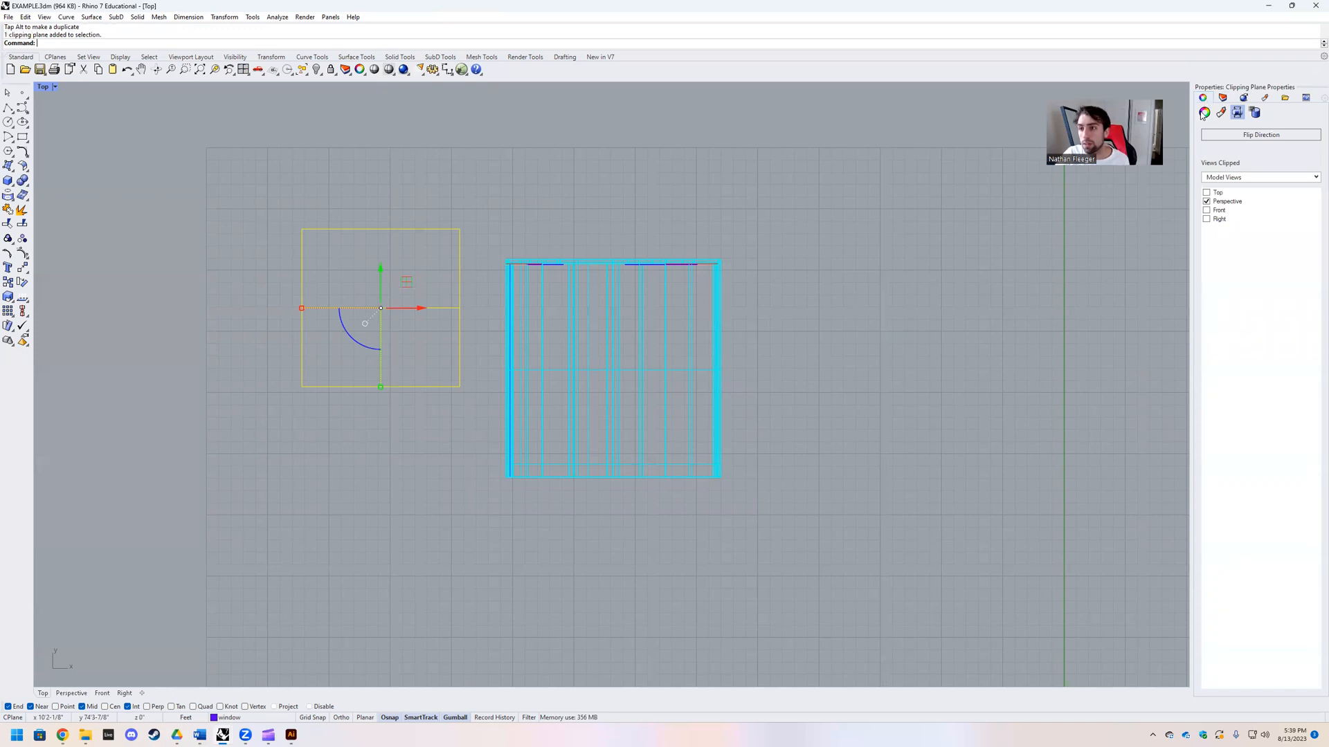
Step: Set the clipping plane to clip the Top, Front and Right views as well as Perspective
{"action": "left_click", "coordinate": [1206, 201]}
{"action": "left_click", "coordinate": [1206, 192]}
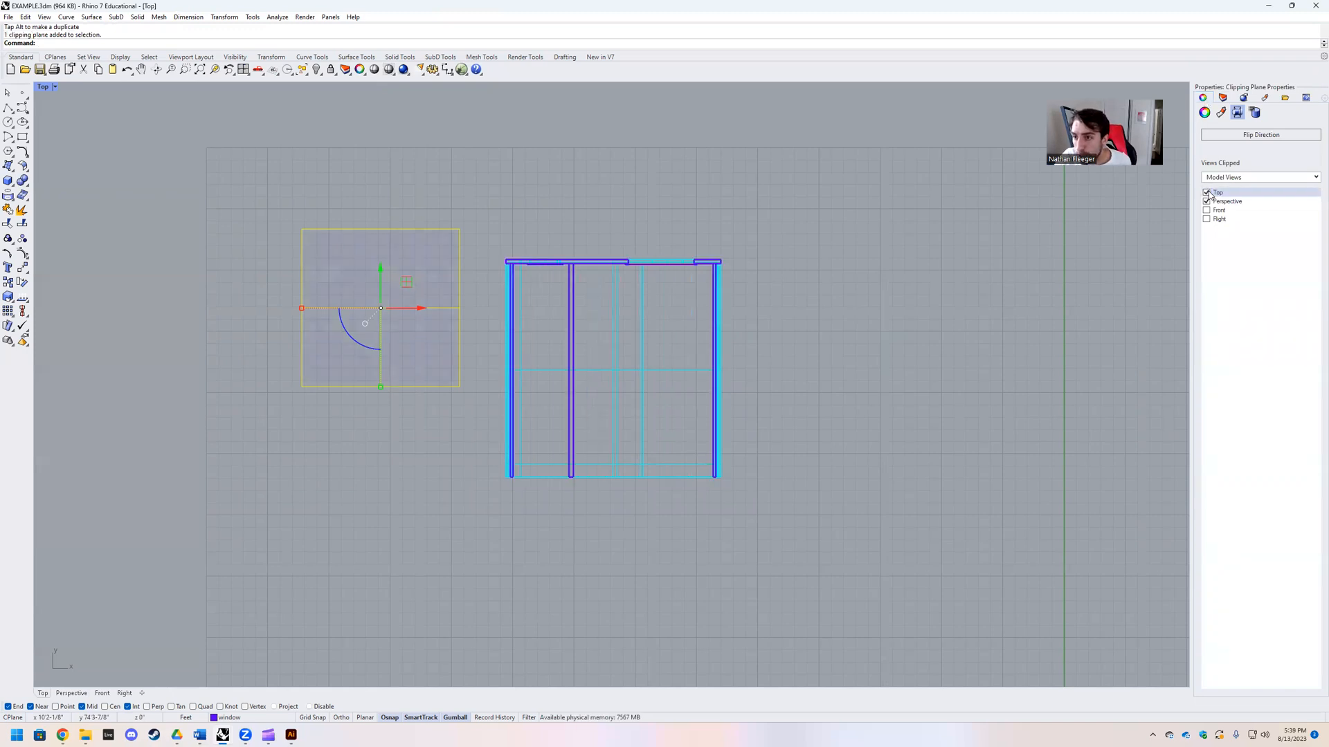
{"action": "left_click", "coordinate": [1206, 210]}
{"action": "left_click", "coordinate": [1206, 220]}
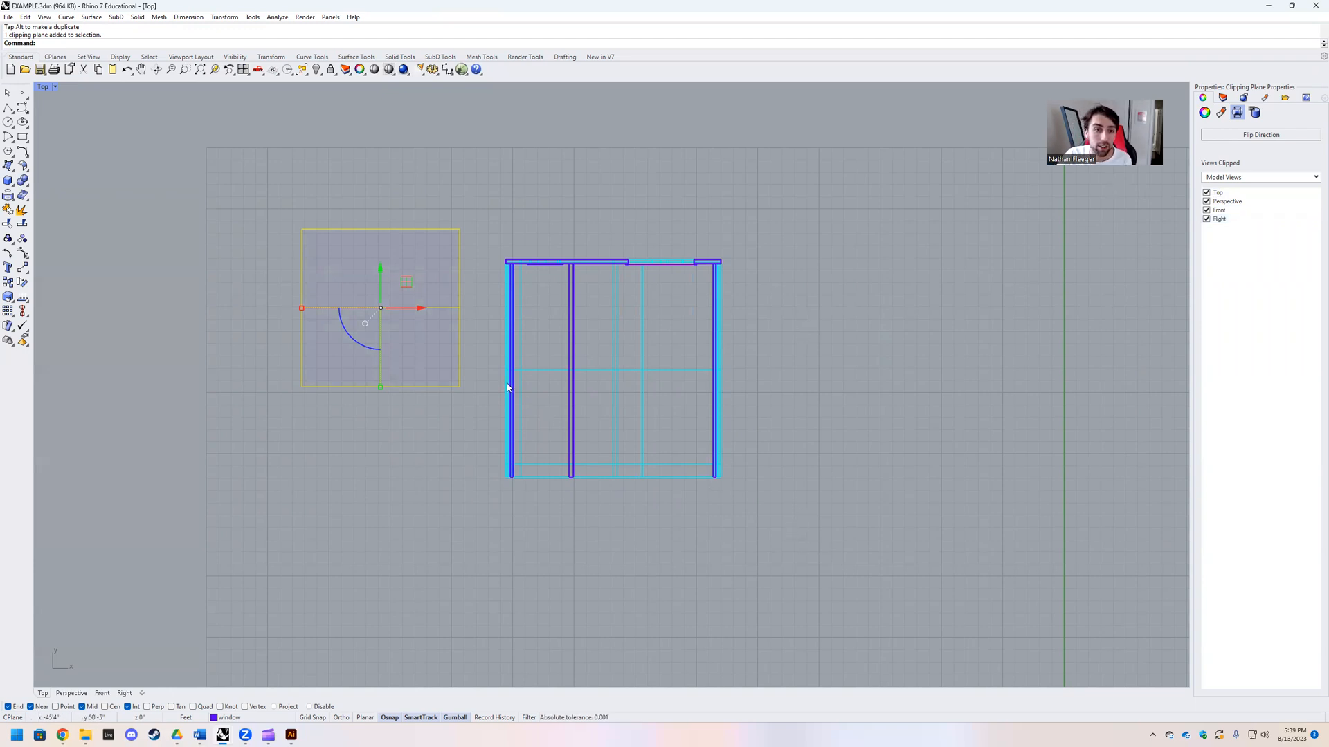
Step: Restore the four-viewport layout and adjust the clipping plane's height so it cuts just above the small upper window
{"action": "double_click", "coordinate": [41, 89]}
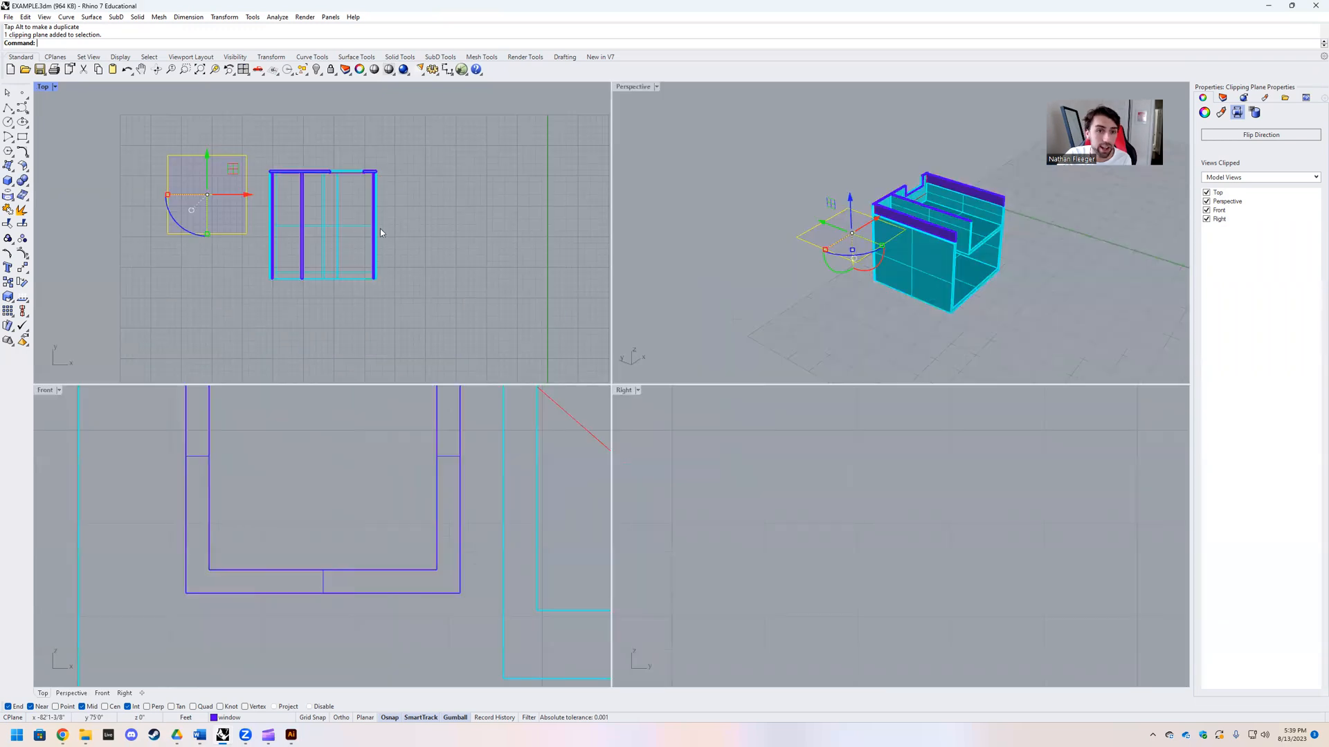
{"action": "left_click_drag", "start_coordinate": [850, 220], "coordinate": [844, 251]}
{"action": "scroll", "coordinate": [404, 502], "scroll_direction": "down", "scroll_amount": 10}
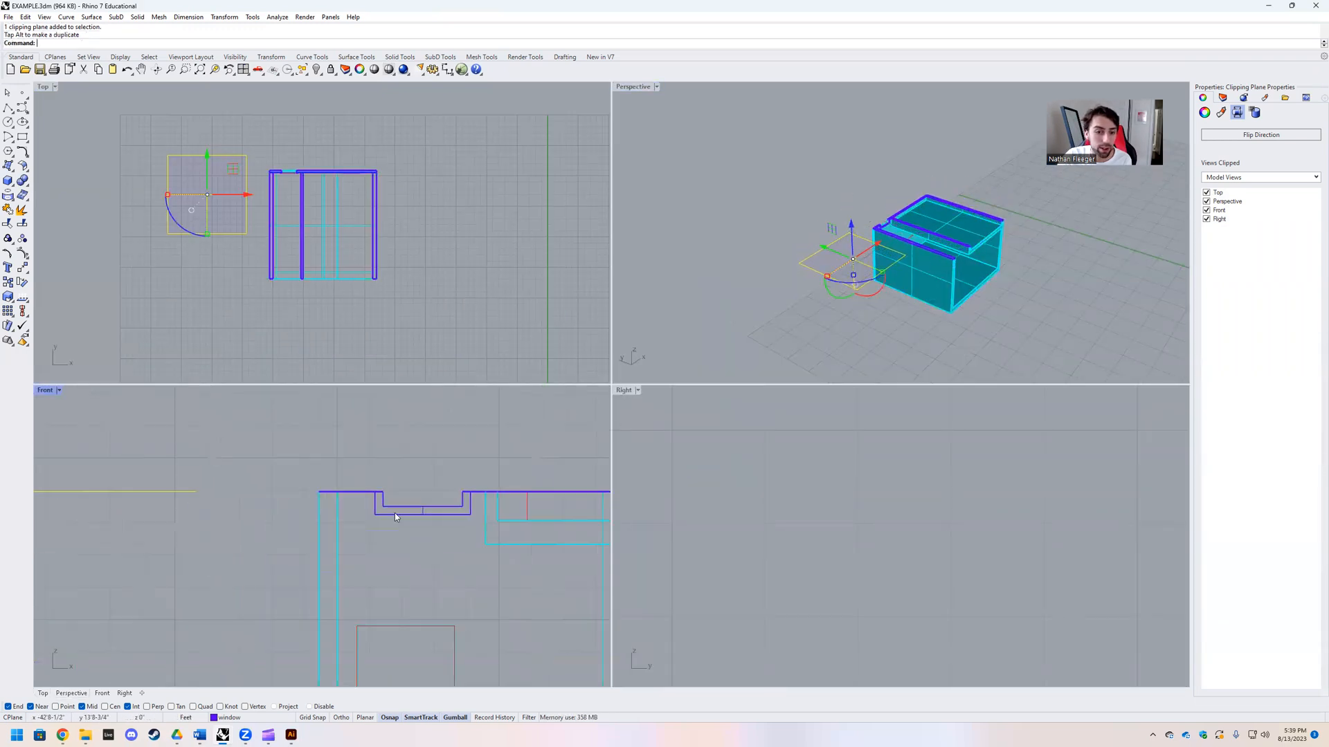
{"action": "scroll", "coordinate": [793, 520], "scroll_direction": "down", "scroll_amount": 20}
{"action": "right_click_drag", "start_coordinate": [1059, 511], "coordinate": [838, 504]}
{"action": "scroll", "coordinate": [842, 503], "scroll_direction": "up", "scroll_amount": 6}
{"action": "left_click_drag", "start_coordinate": [847, 243], "coordinate": [848, 158]}
{"action": "left_click_drag", "start_coordinate": [850, 185], "coordinate": [868, 222]}
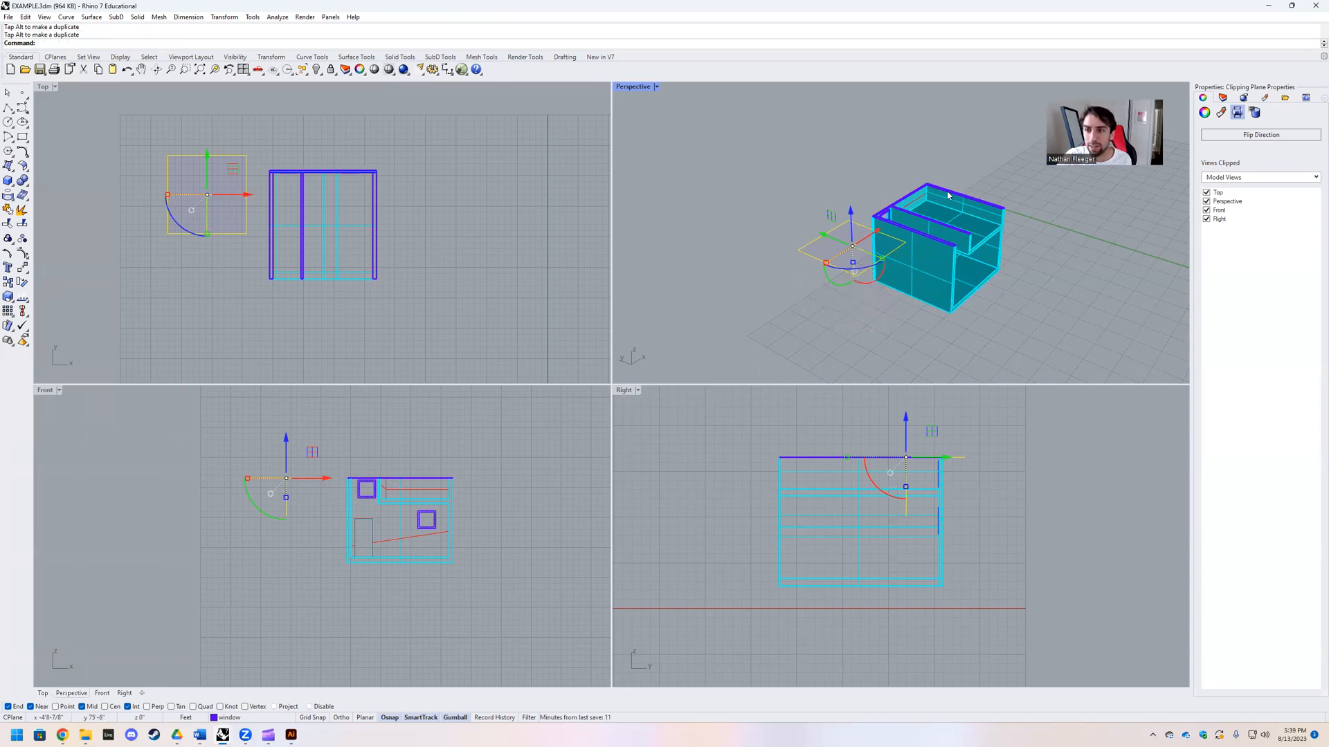
Step: Select the clipped house without the clipping plane in the Top view and generate its plan drawing with Make2D
{"action": "left_click", "coordinate": [226, 185]}
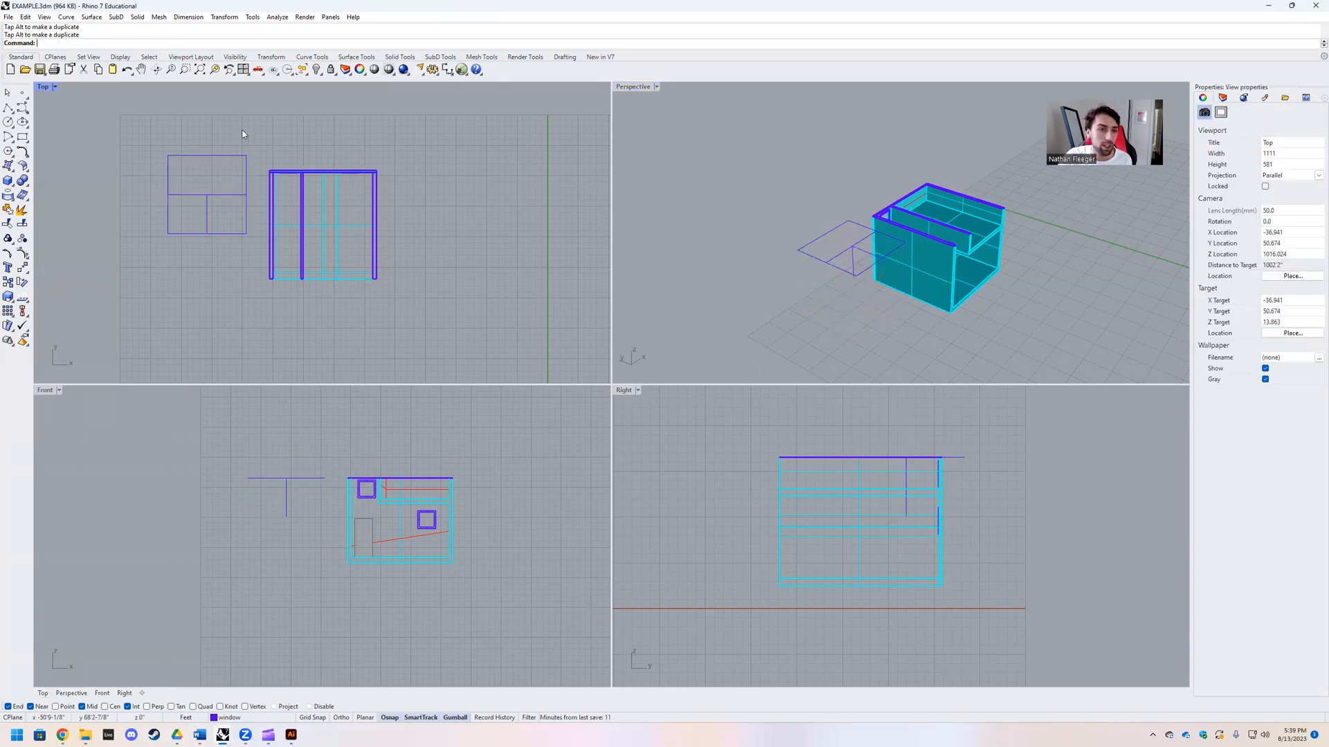
{"action": "left_click_drag", "start_coordinate": [259, 150], "coordinate": [446, 305]}
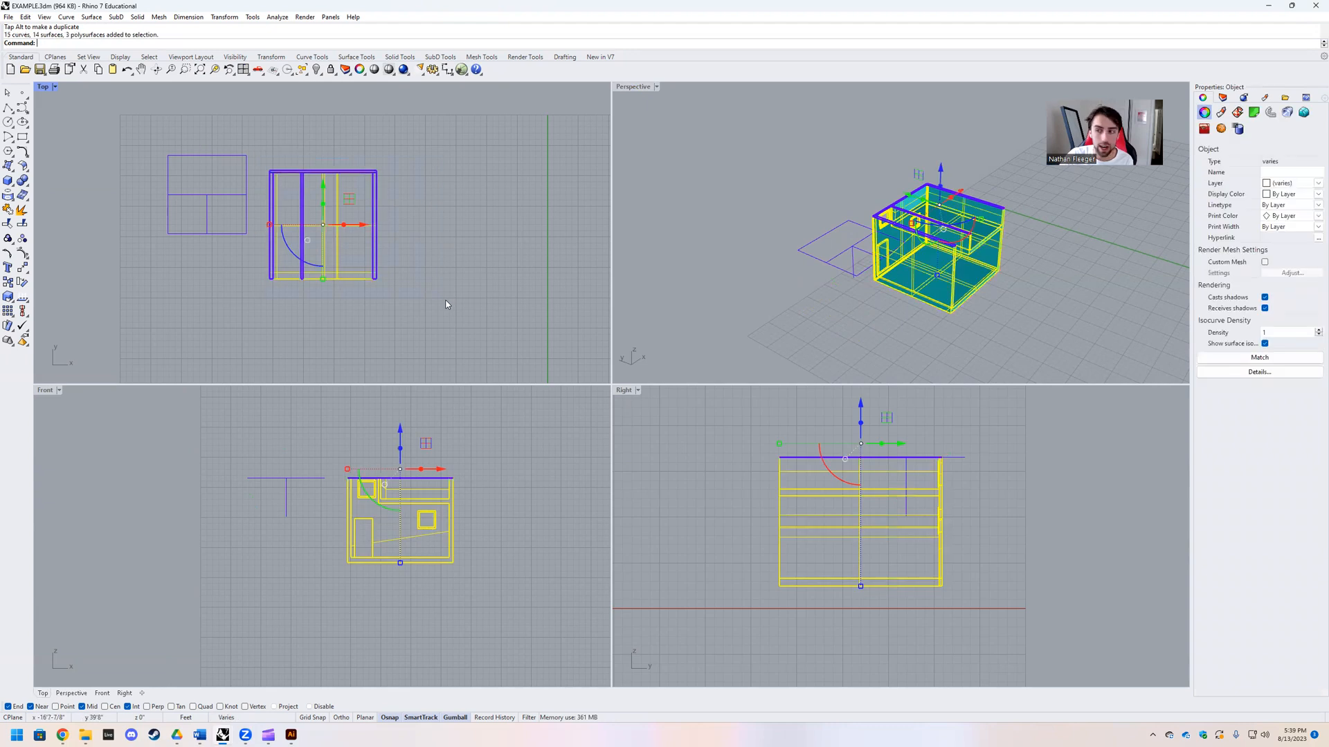
{"action": "type", "text": "Make2D"}
{"action": "key", "text": "Return"}
{"action": "key", "text": "Return"}
Step: Move the generated plan drawing closer to the house in the Top view and zoom all viewports to it
{"action": "scroll", "coordinate": [299, 257], "scroll_direction": "down", "scroll_amount": 4}
{"action": "left_click_drag", "start_coordinate": [560, 287], "coordinate": [483, 215]}
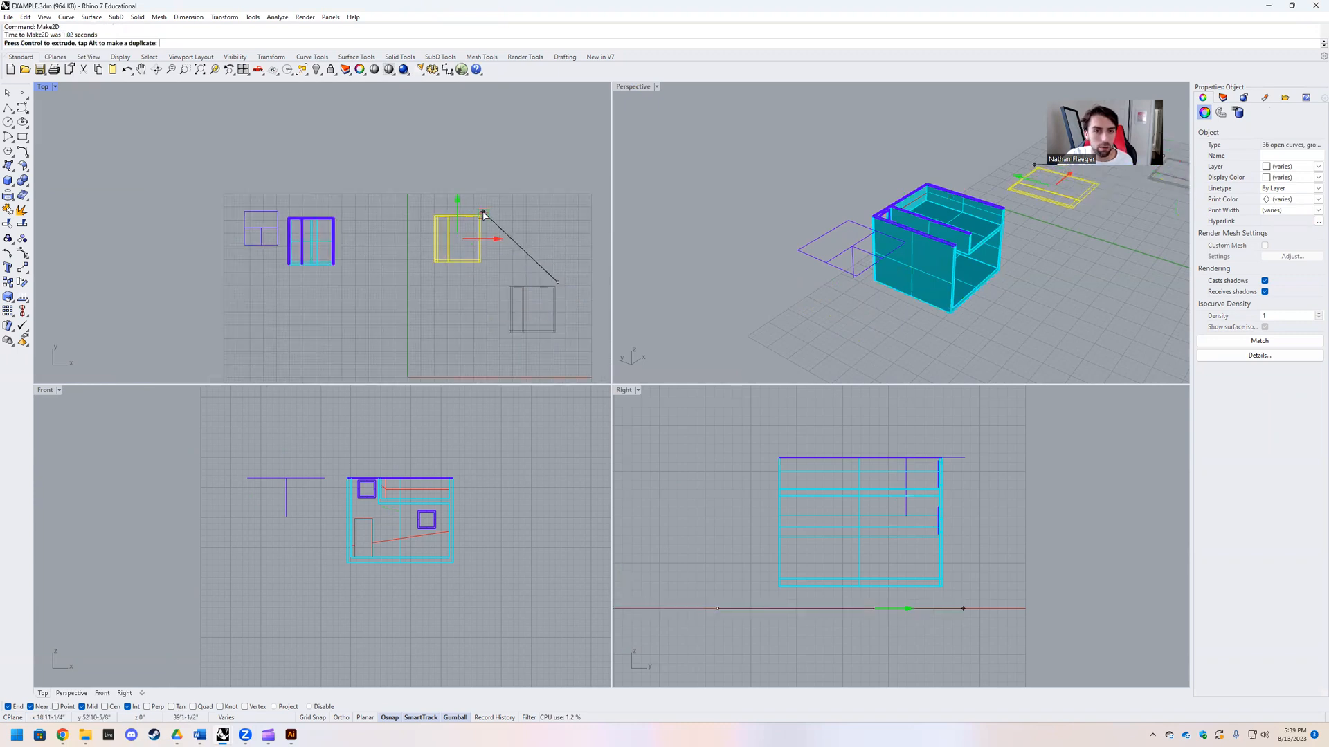
{"action": "type", "text": "zsa"}
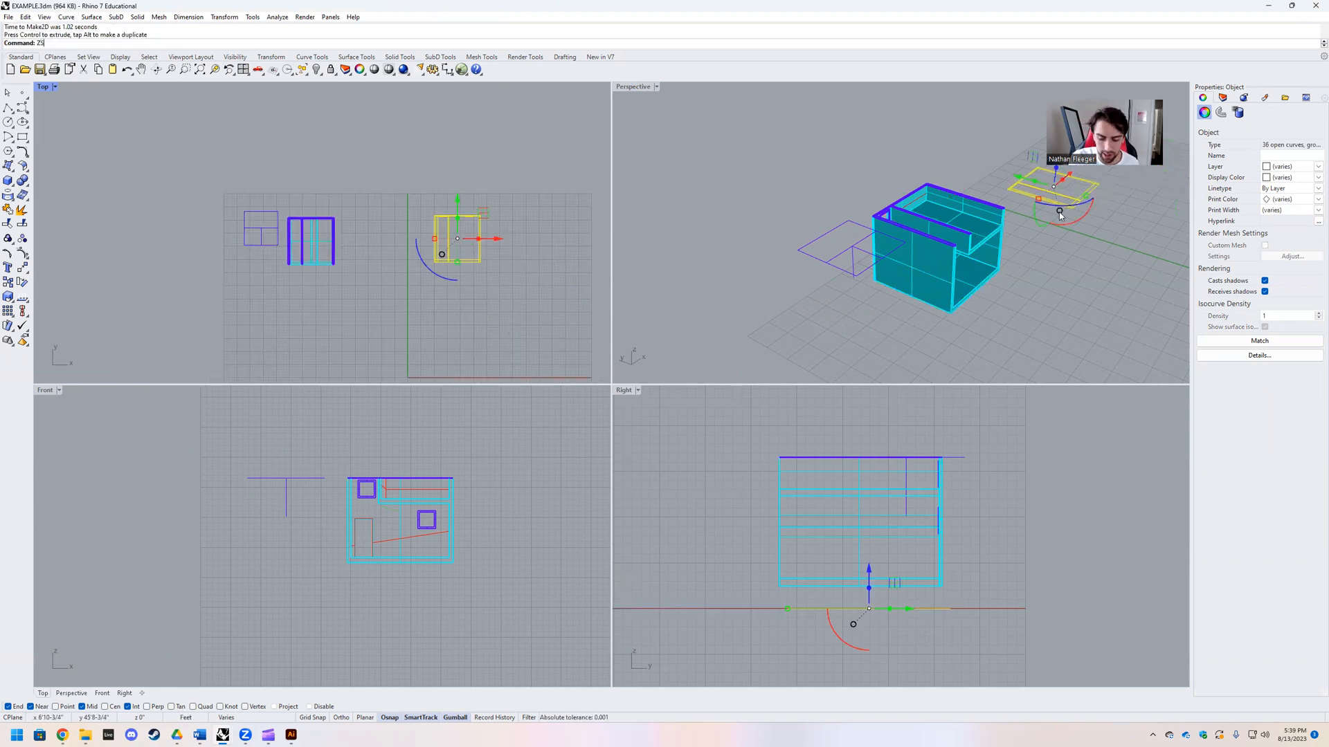
{"action": "key", "text": "Return"}
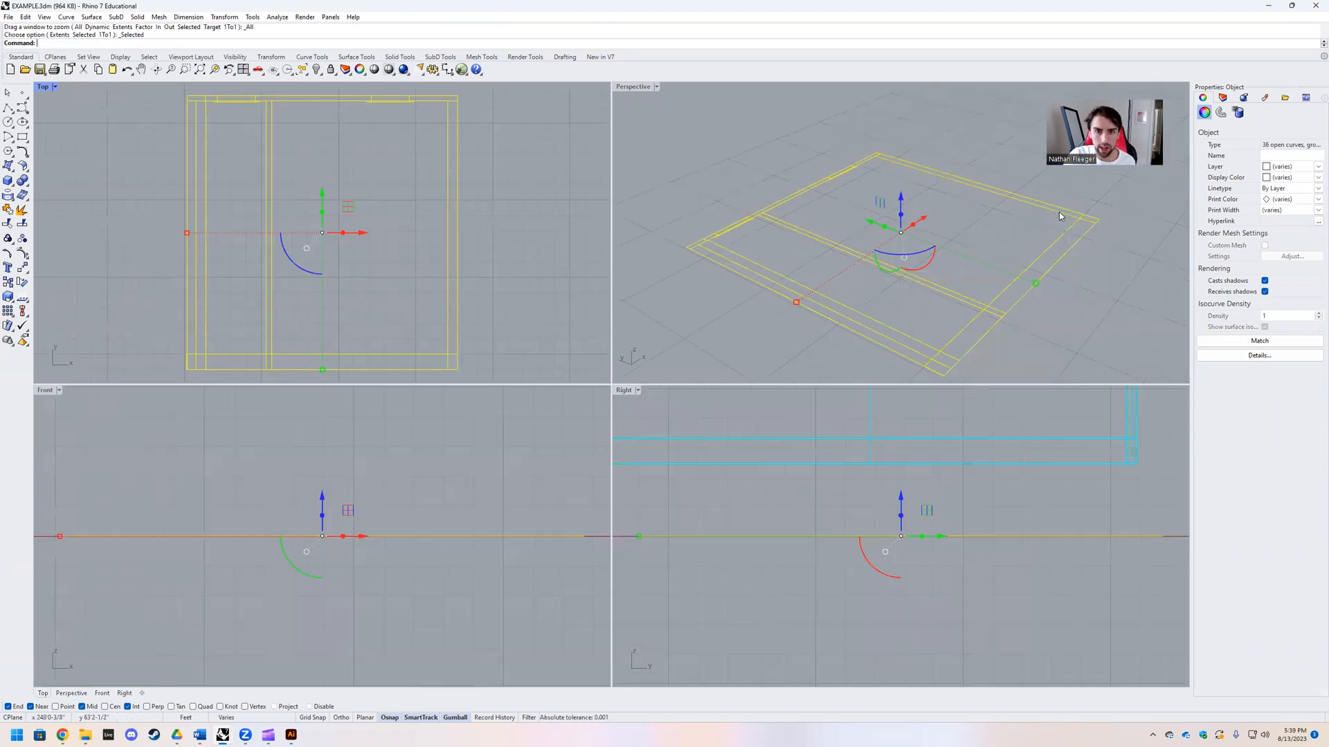
Step: Examine the flat plan linework in the Perspective and Top views and check its Make2D layers
{"action": "left_click", "coordinate": [856, 223]}
{"action": "scroll", "coordinate": [856, 223], "scroll_direction": "up", "scroll_amount": 4}
{"action": "right_click_drag", "start_coordinate": [857, 224], "coordinate": [941, 309]}
{"action": "scroll", "coordinate": [862, 254], "scroll_direction": "down", "scroll_amount": 4}
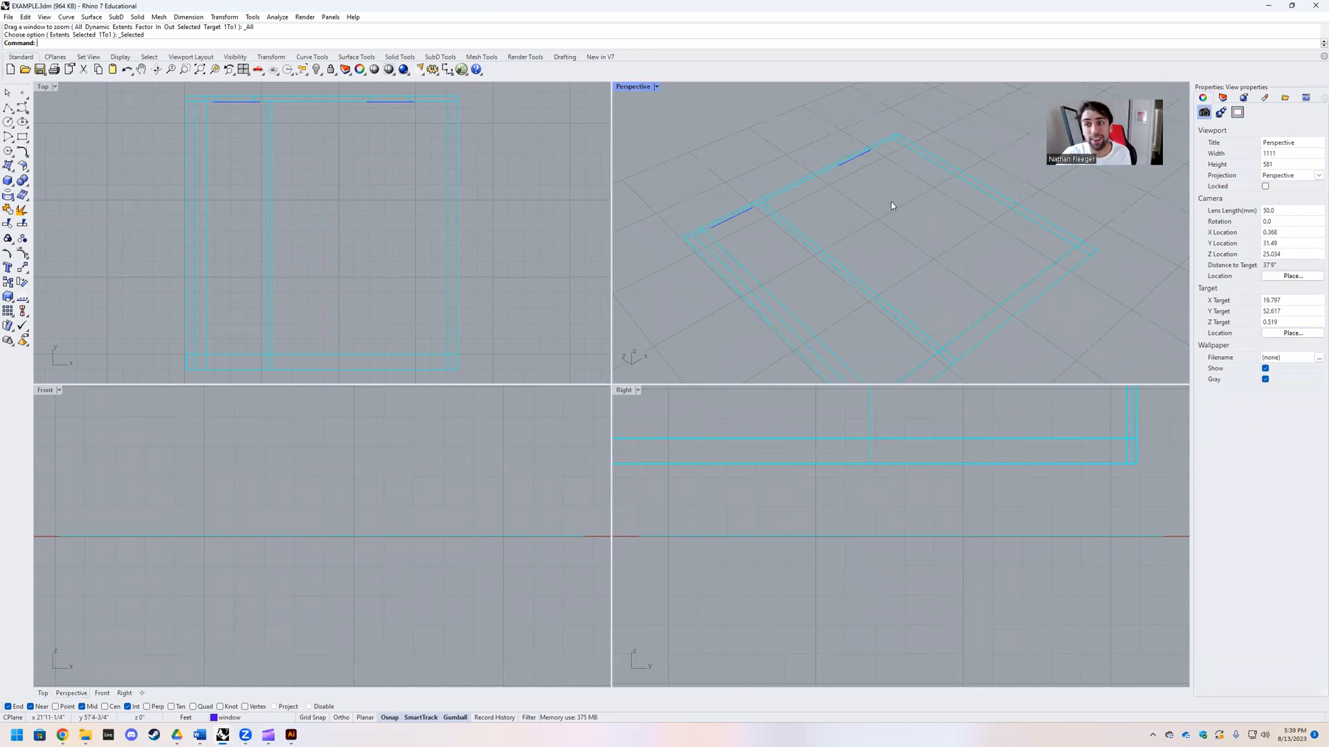
{"action": "left_click", "coordinate": [1219, 99]}
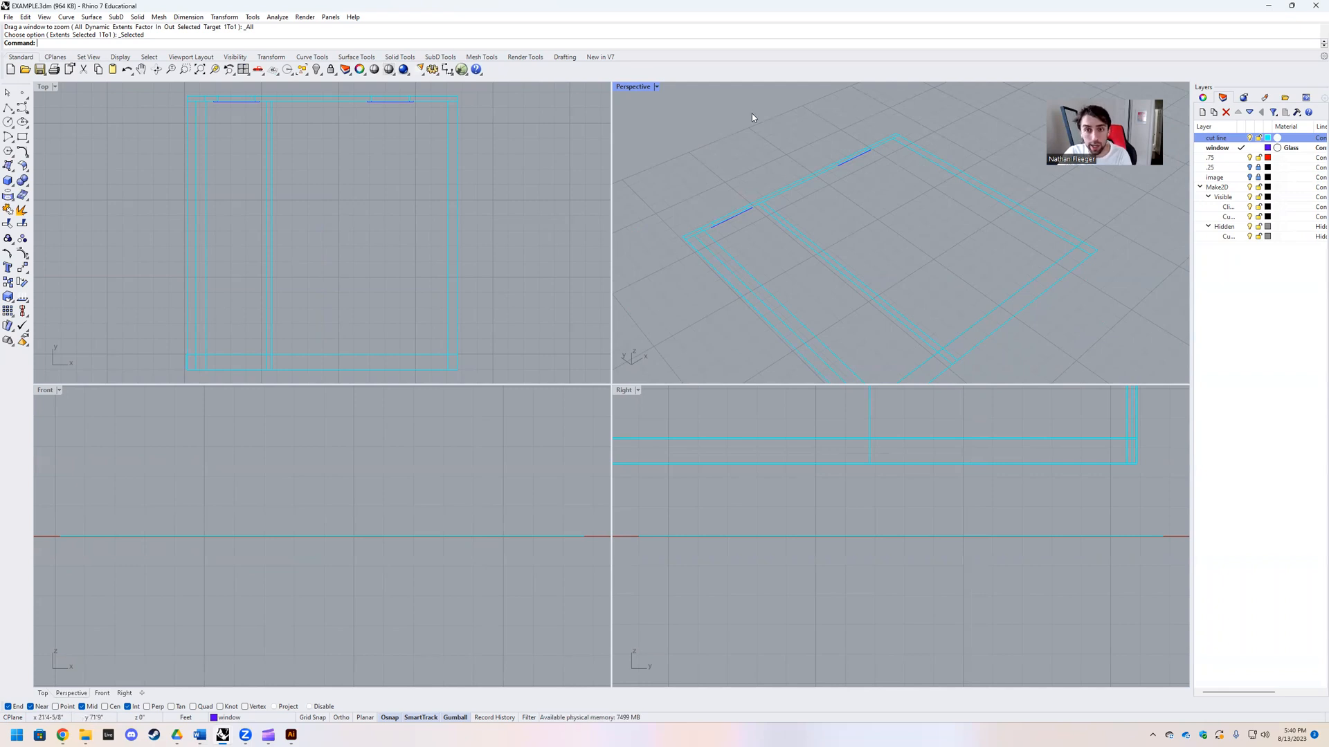
{"action": "scroll", "coordinate": [901, 239], "scroll_direction": "down", "scroll_amount": 5}
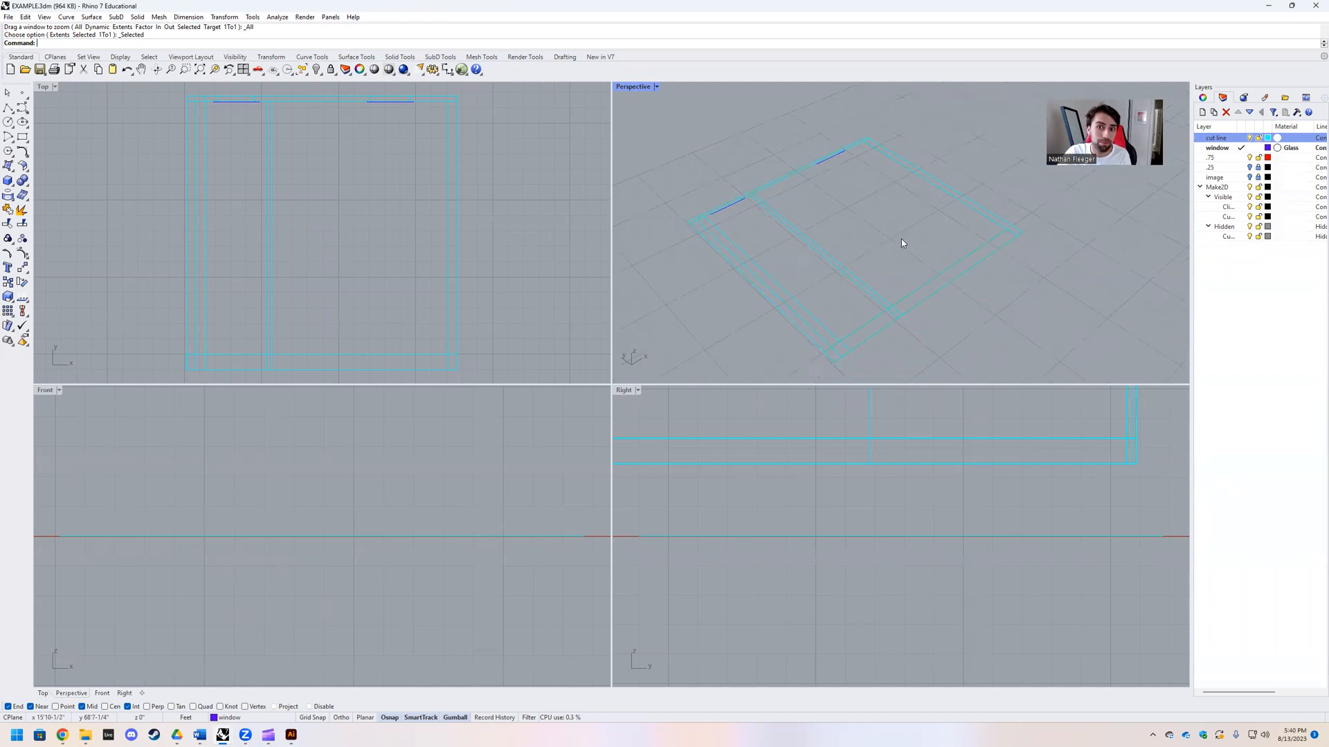
{"action": "scroll", "coordinate": [820, 222], "scroll_direction": "up", "scroll_amount": 3}
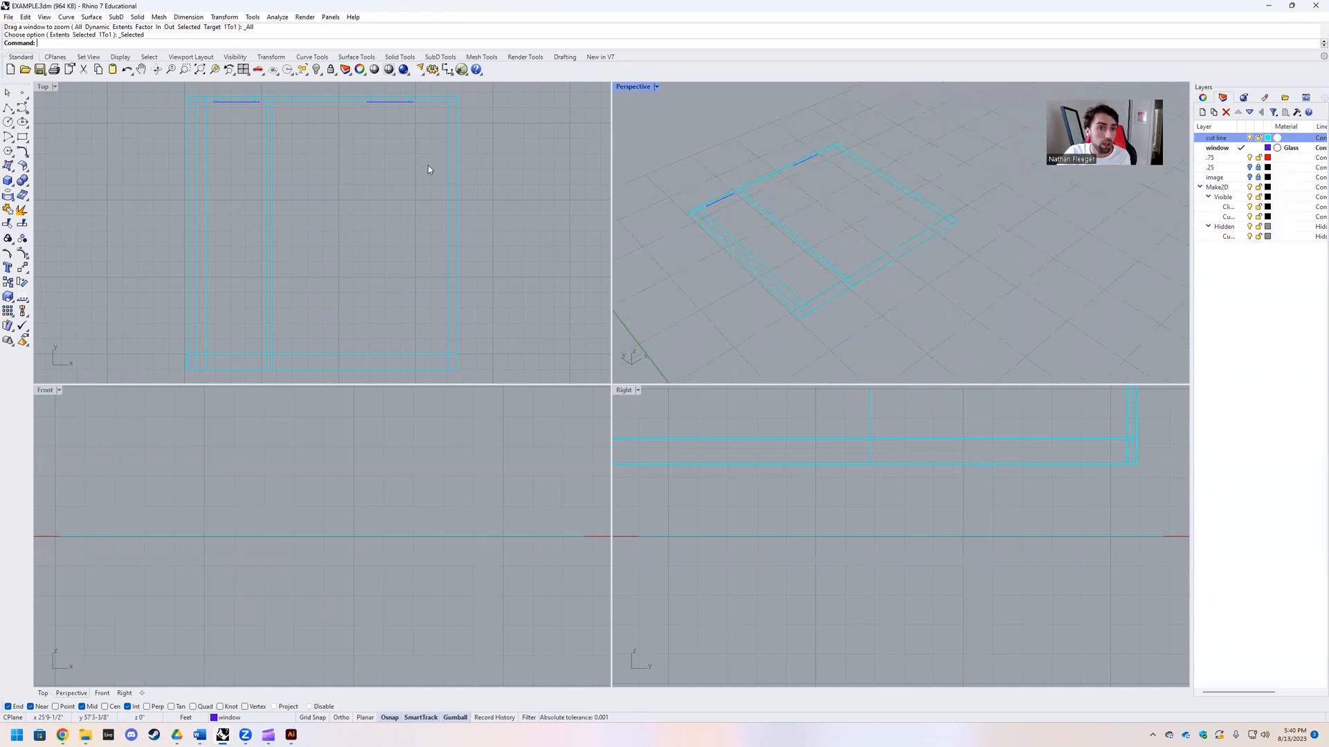
{"action": "scroll", "coordinate": [433, 164], "scroll_direction": "down", "scroll_amount": 5}
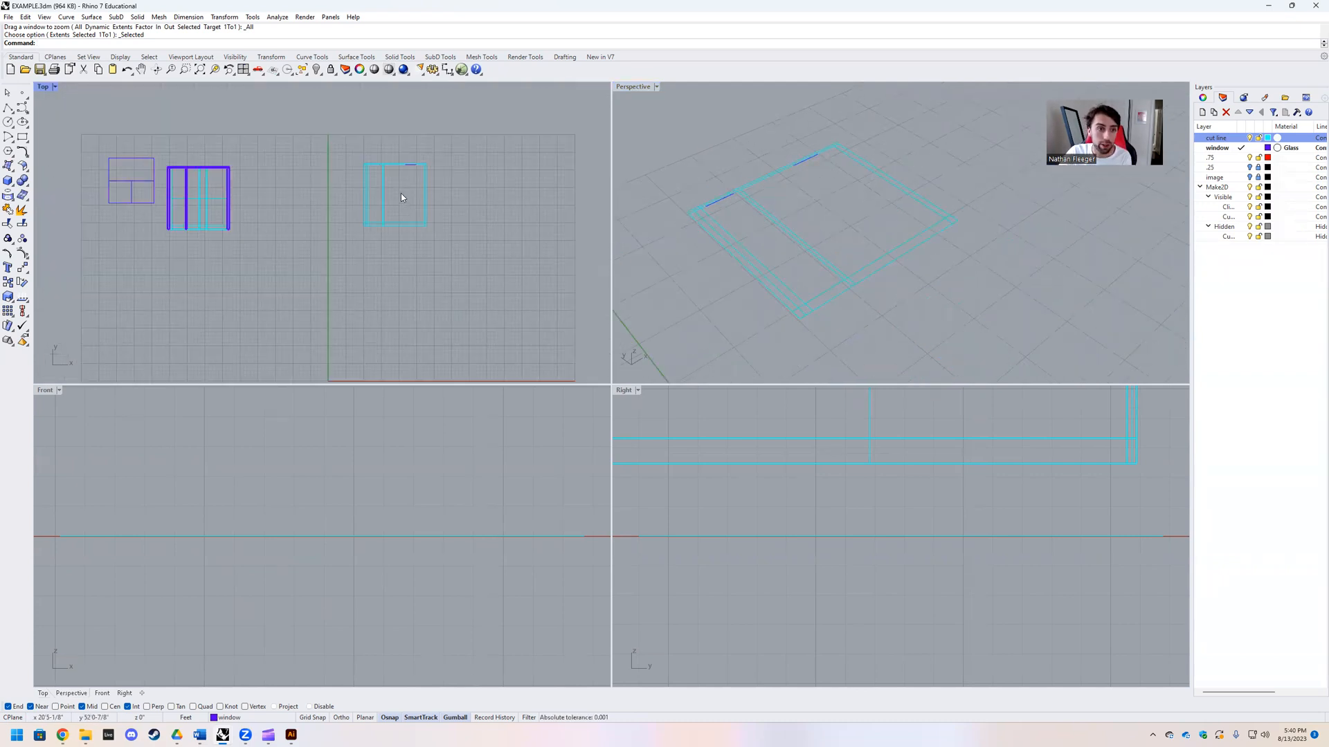
{"action": "scroll", "coordinate": [365, 139], "scroll_direction": "up", "scroll_amount": 4}
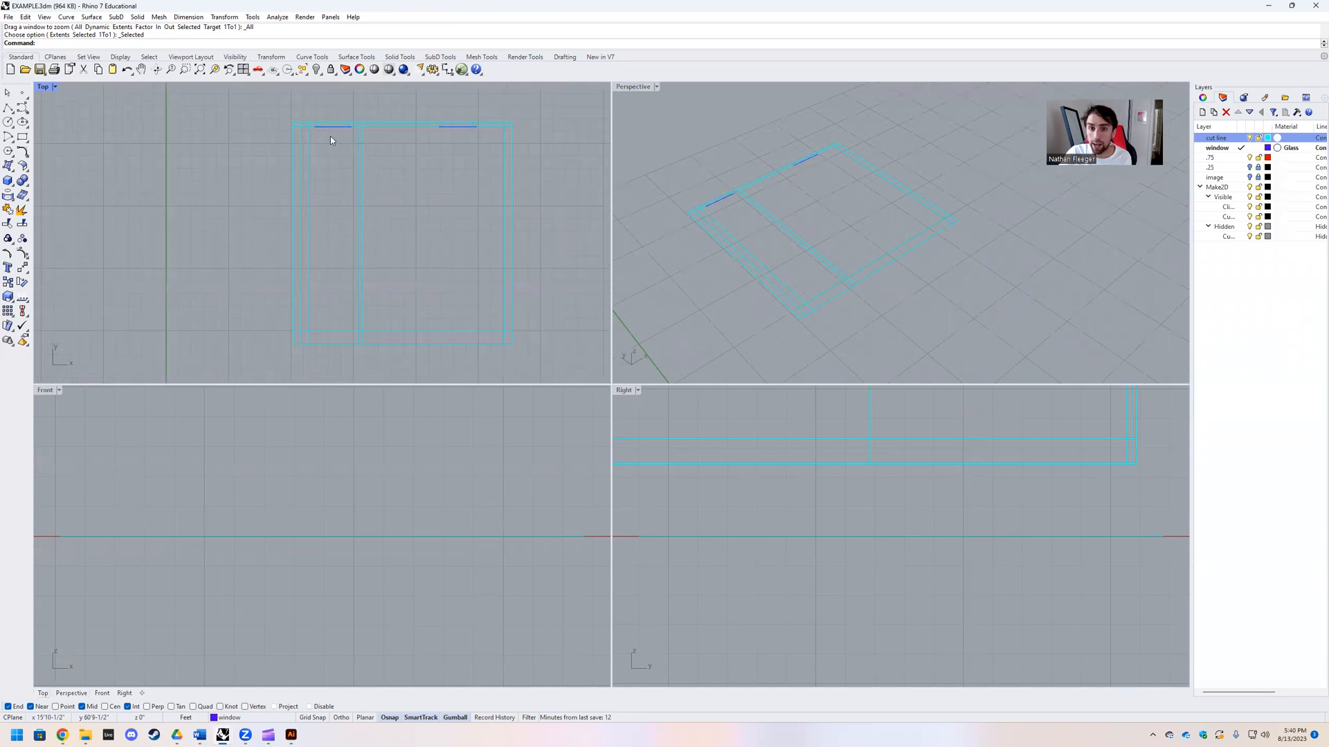
Step: Maximize the Perspective view and rotate the clipping plane -90 degrees so it stands vertically beside the house
{"action": "double_click", "coordinate": [630, 89]}
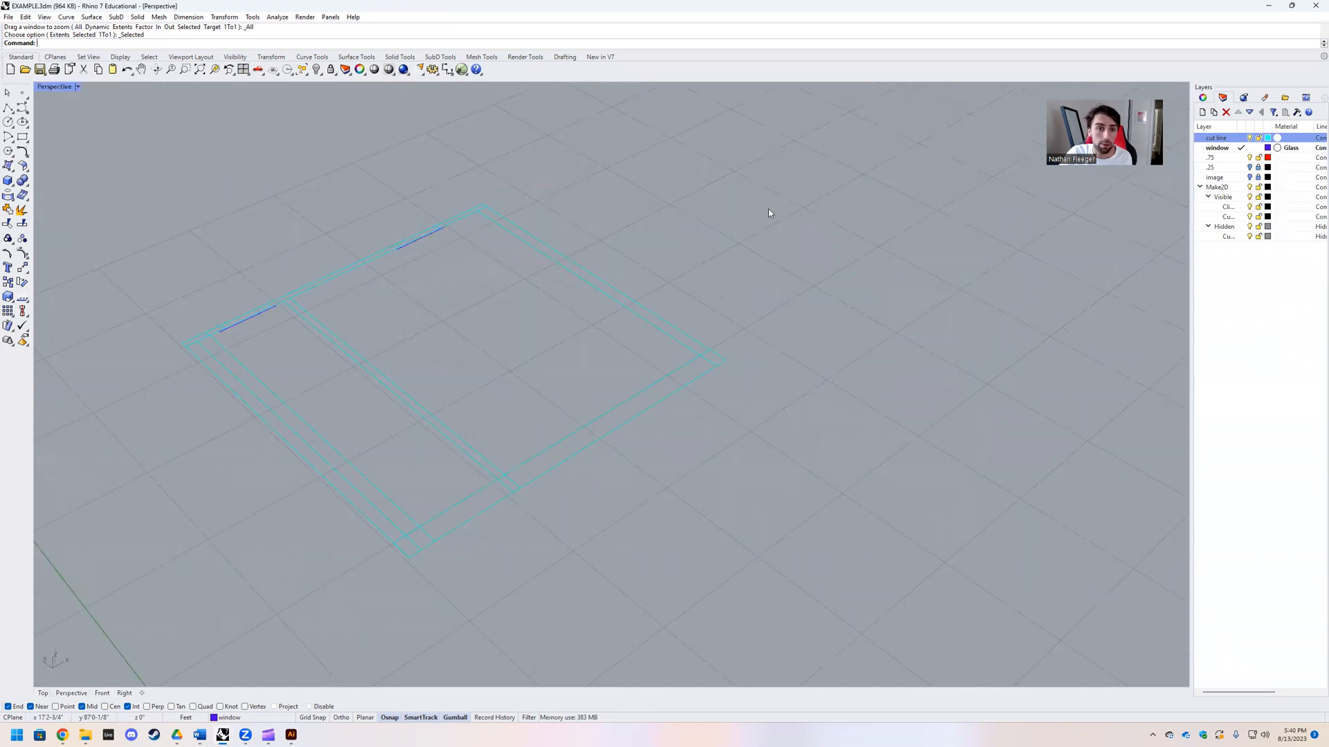
{"action": "scroll", "coordinate": [768, 209], "scroll_direction": "down", "scroll_amount": 10}
{"action": "scroll", "coordinate": [481, 303], "scroll_direction": "up", "scroll_amount": 4}
{"action": "left_click", "coordinate": [439, 394]}
{"action": "left_click", "coordinate": [413, 416]}
{"action": "left_click", "coordinate": [425, 411]}
{"action": "left_click", "coordinate": [434, 400]}
{"action": "type", "text": "-9"}
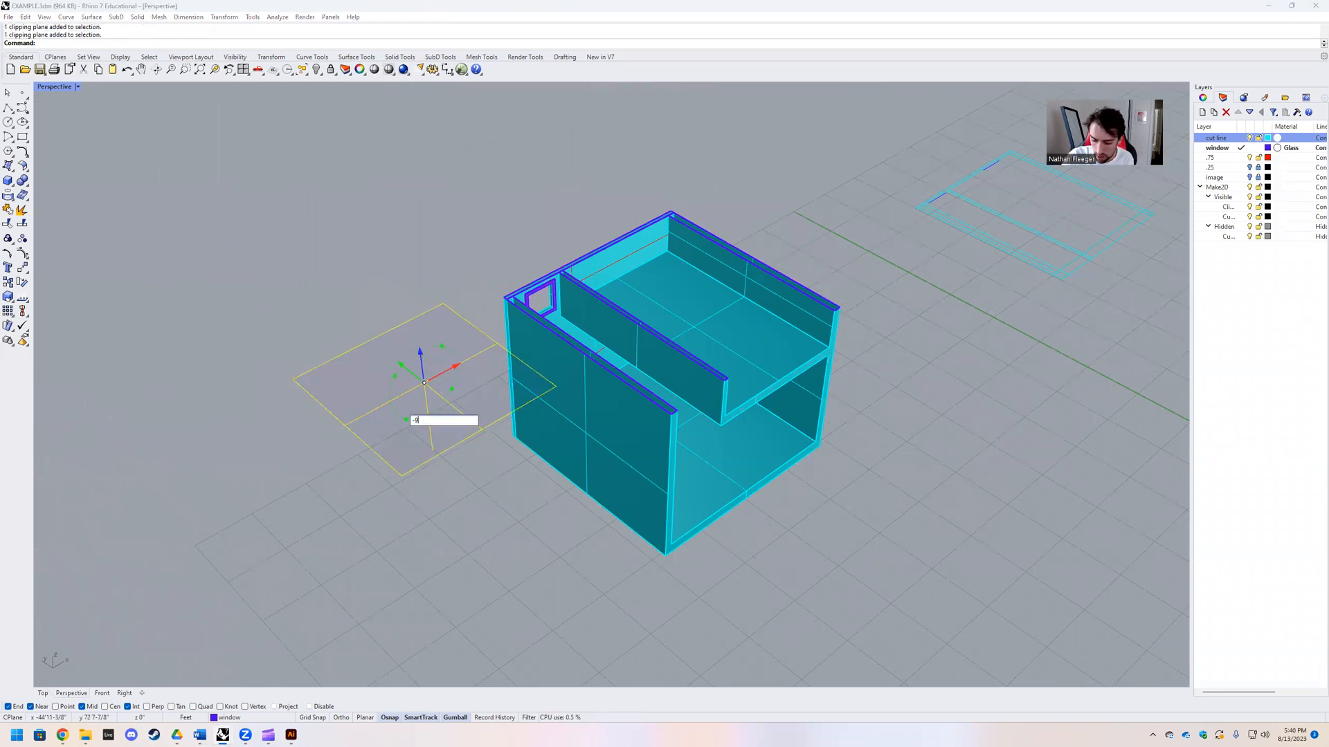
{"action": "type", "text": "0"}
{"action": "key", "text": "Return"}
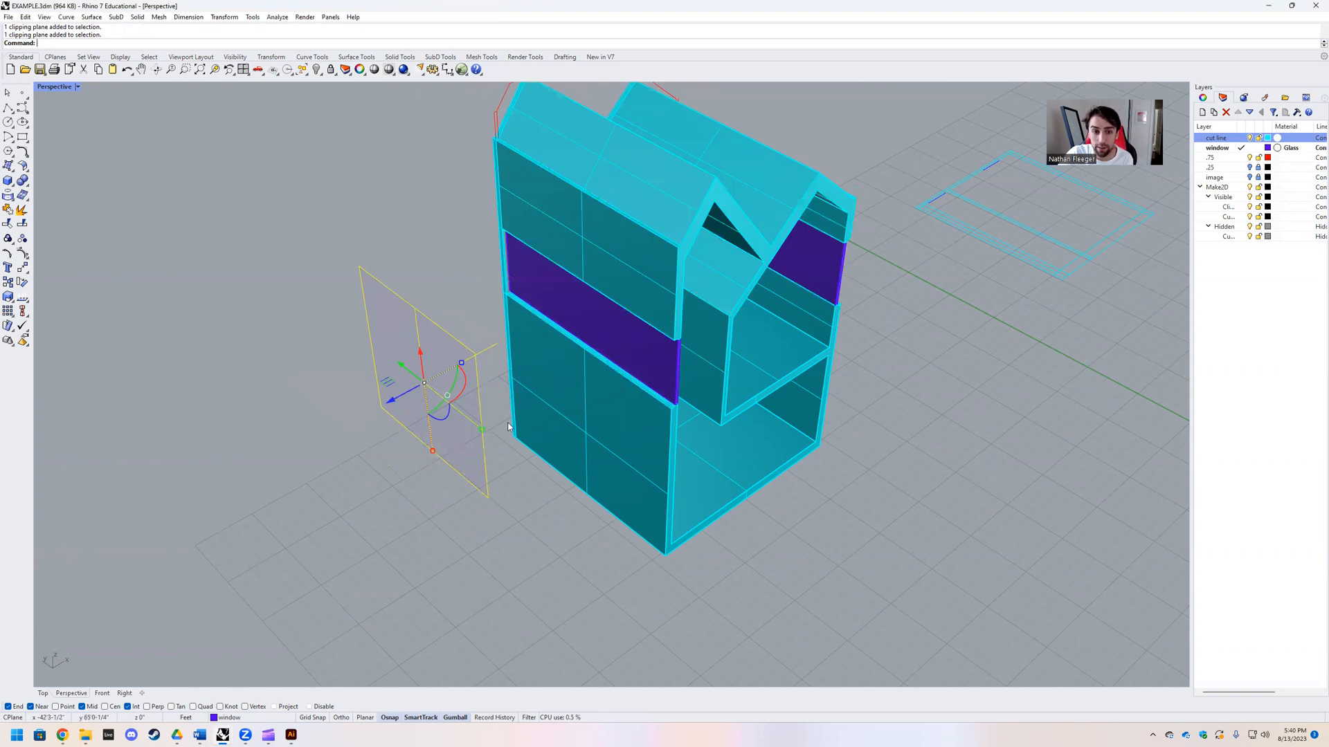
{"action": "left_click", "coordinate": [450, 389]}
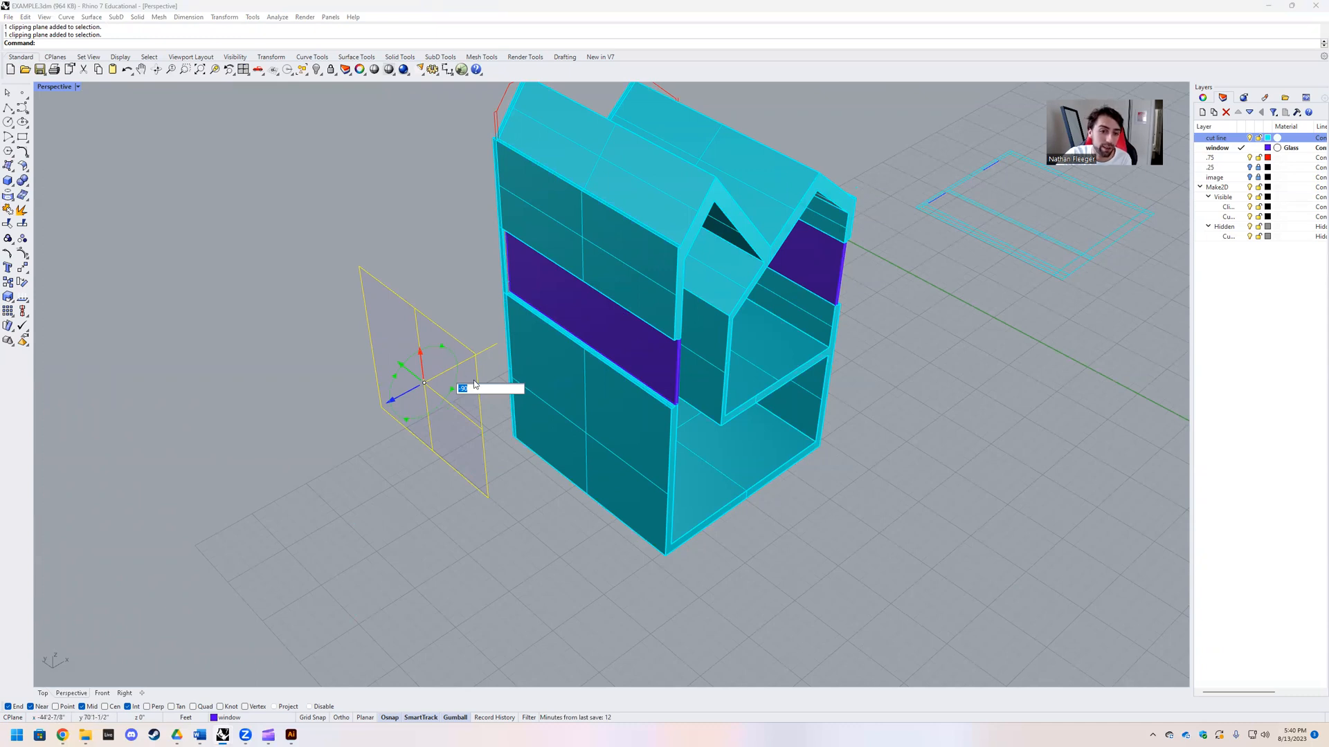
{"action": "key", "text": "Return"}
Step: Try a vertical section by moving the clipping plane into the house, and pull it back out beside the house
{"action": "left_click_drag", "start_coordinate": [409, 373], "coordinate": [632, 277]}
{"action": "scroll", "coordinate": [685, 402], "scroll_direction": "up", "scroll_amount": 2}
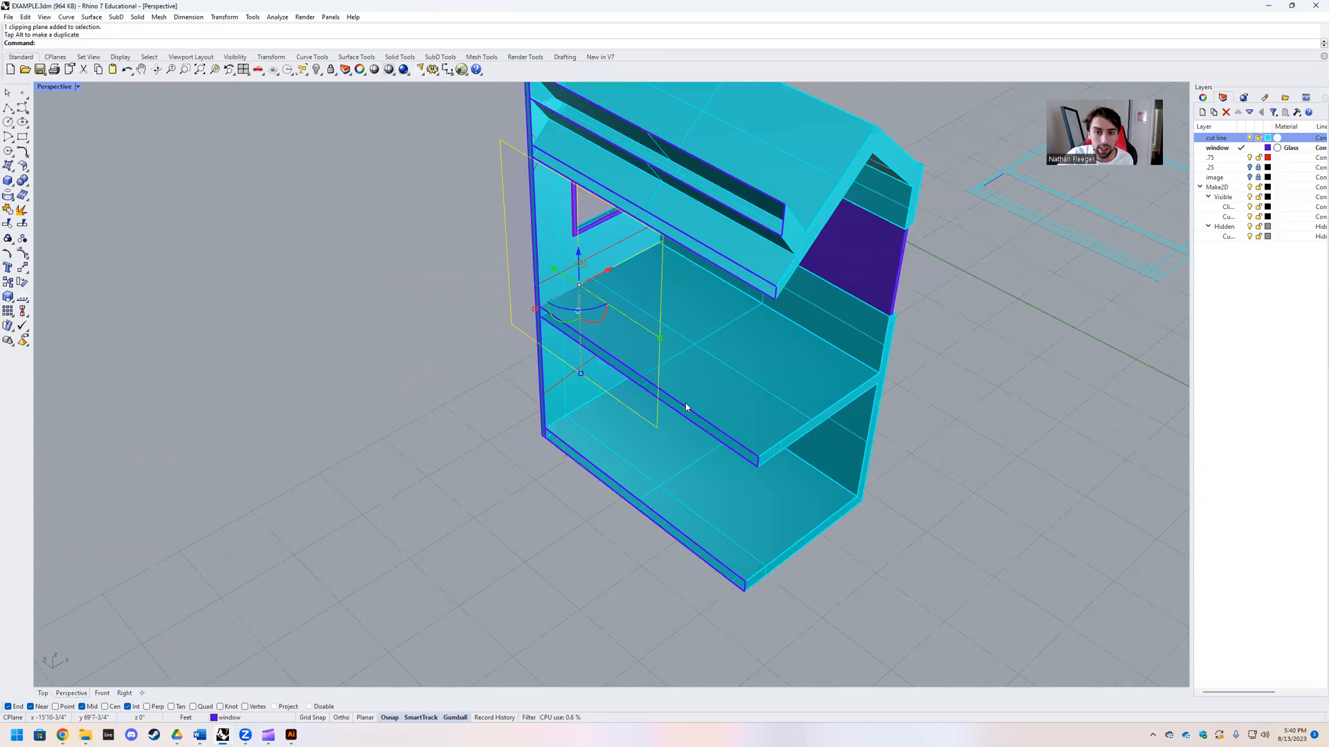
{"action": "scroll", "coordinate": [718, 435], "scroll_direction": "down", "scroll_amount": 2}
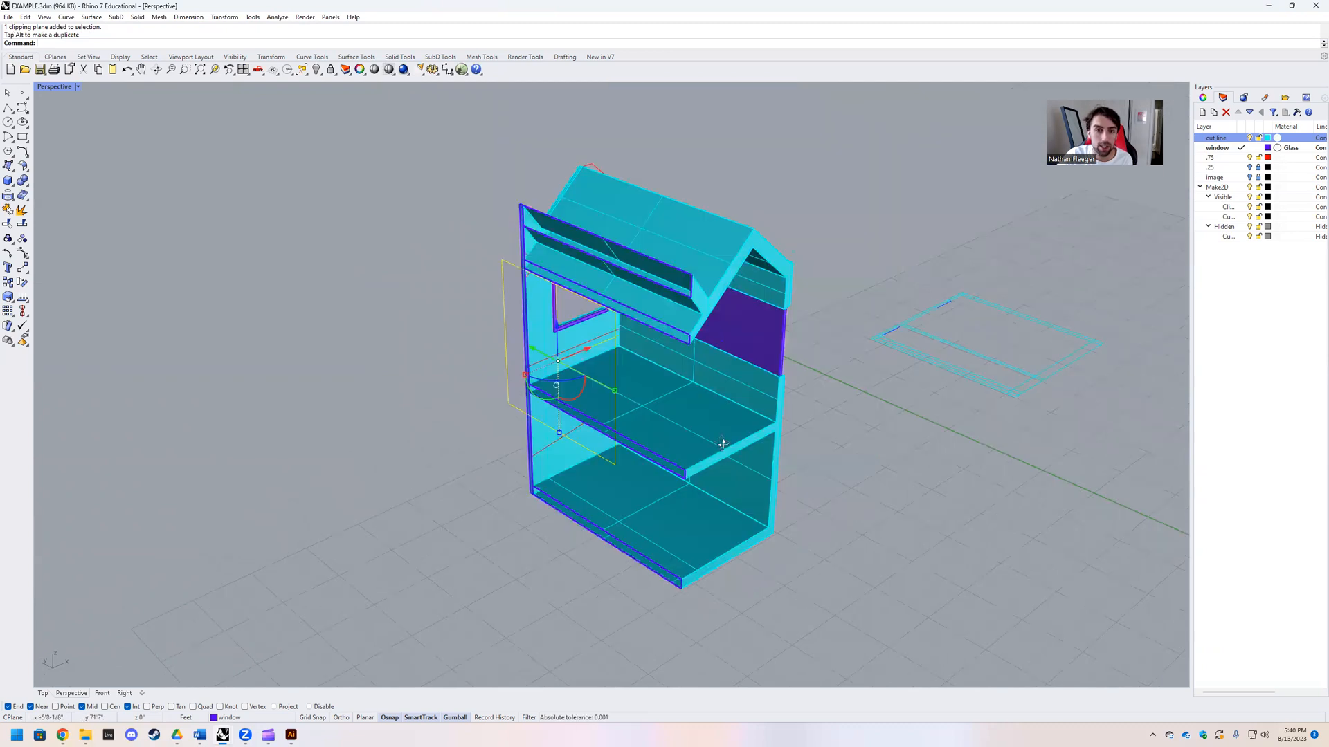
{"action": "right_click_drag", "start_coordinate": [661, 396], "coordinate": [658, 360]}
{"action": "left_click_drag", "start_coordinate": [562, 323], "coordinate": [379, 382]}
{"action": "right_click_drag", "start_coordinate": [623, 446], "coordinate": [562, 431]}
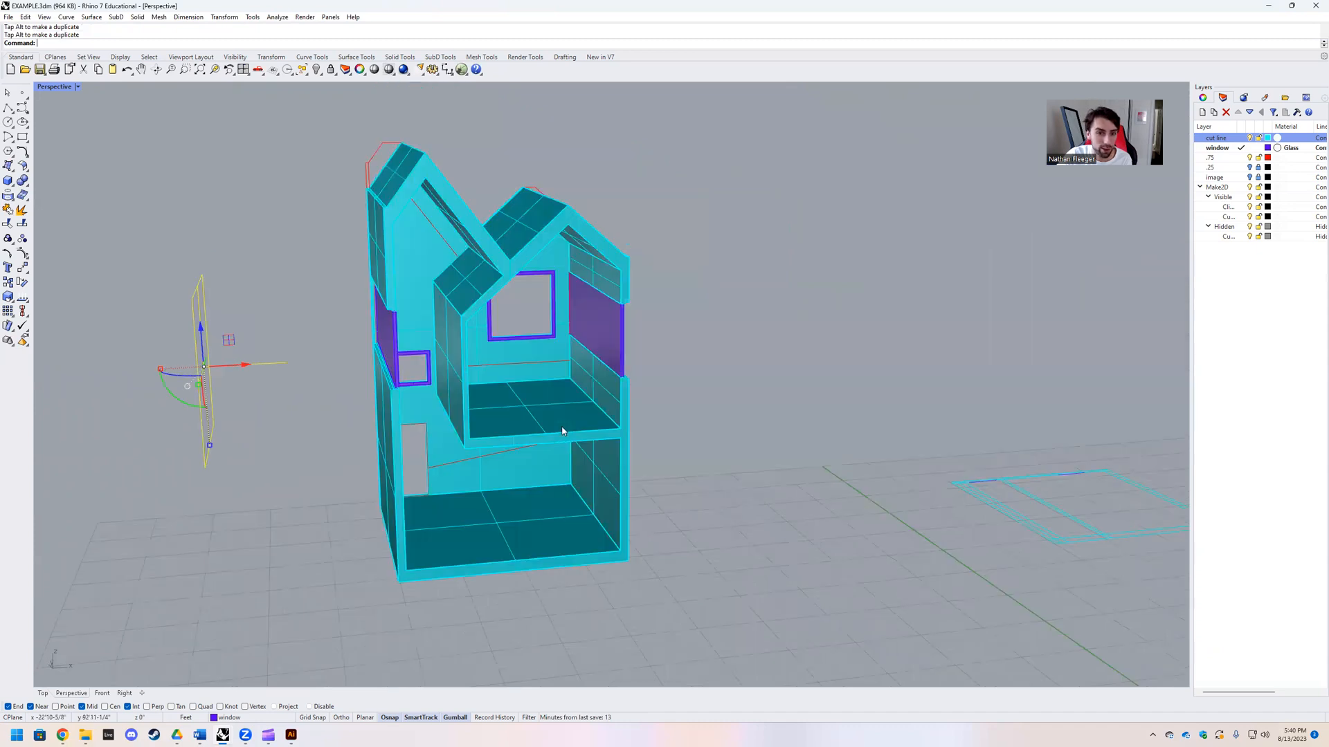
{"action": "right_click_drag", "start_coordinate": [607, 381], "coordinate": [602, 348]}
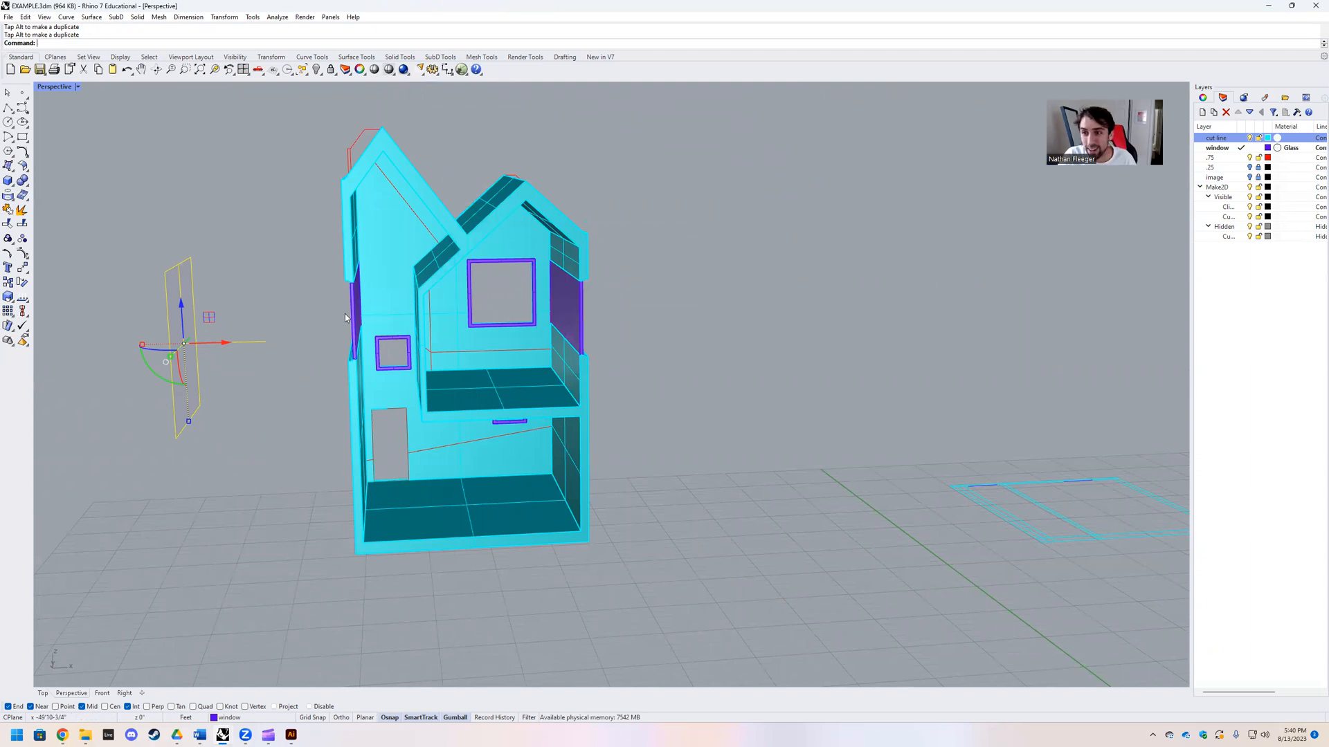
Step: Move the vertical clipping plane into the house to cut a lengthwise section through the floors and lower gable
{"action": "right_click_drag", "start_coordinate": [306, 329], "coordinate": [319, 336]}
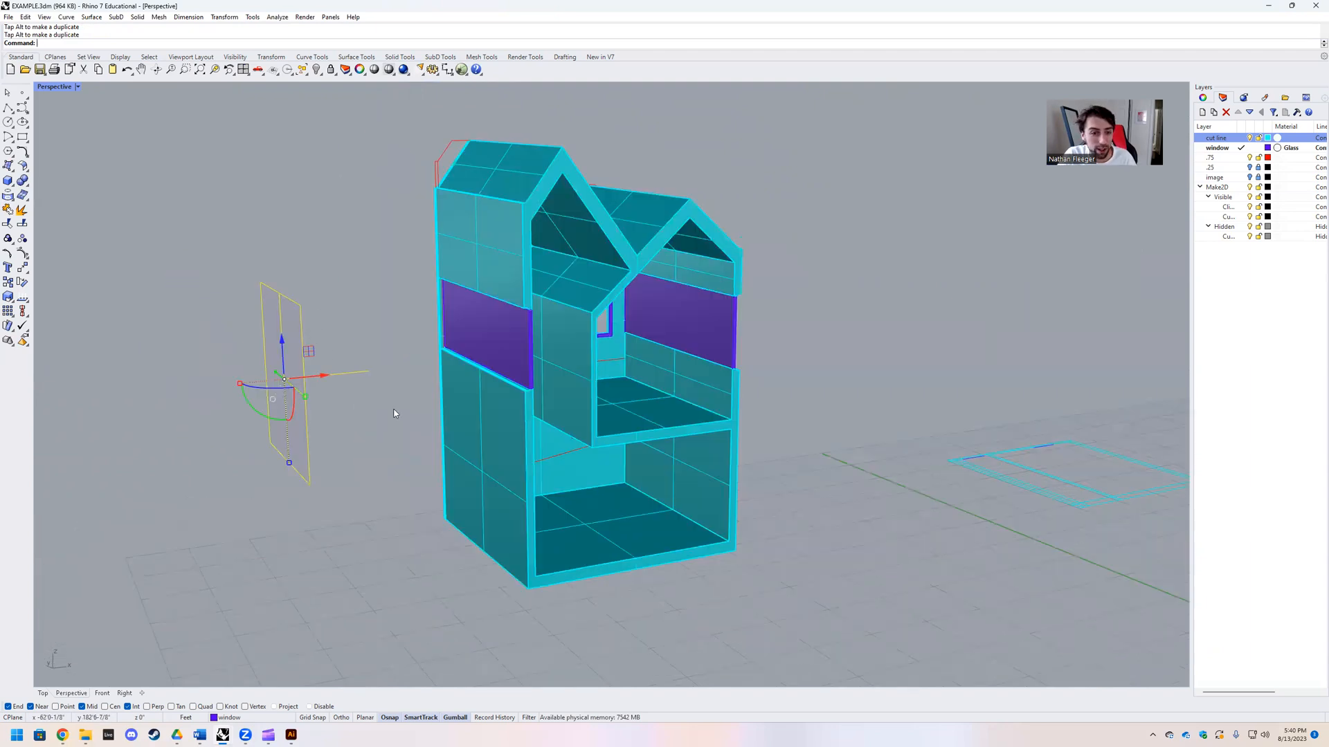
{"action": "right_click_drag", "start_coordinate": [394, 413], "coordinate": [357, 409]}
{"action": "scroll", "coordinate": [535, 409], "scroll_direction": "down", "scroll_amount": 5}
{"action": "left_click_drag", "start_coordinate": [497, 412], "coordinate": [590, 398]}
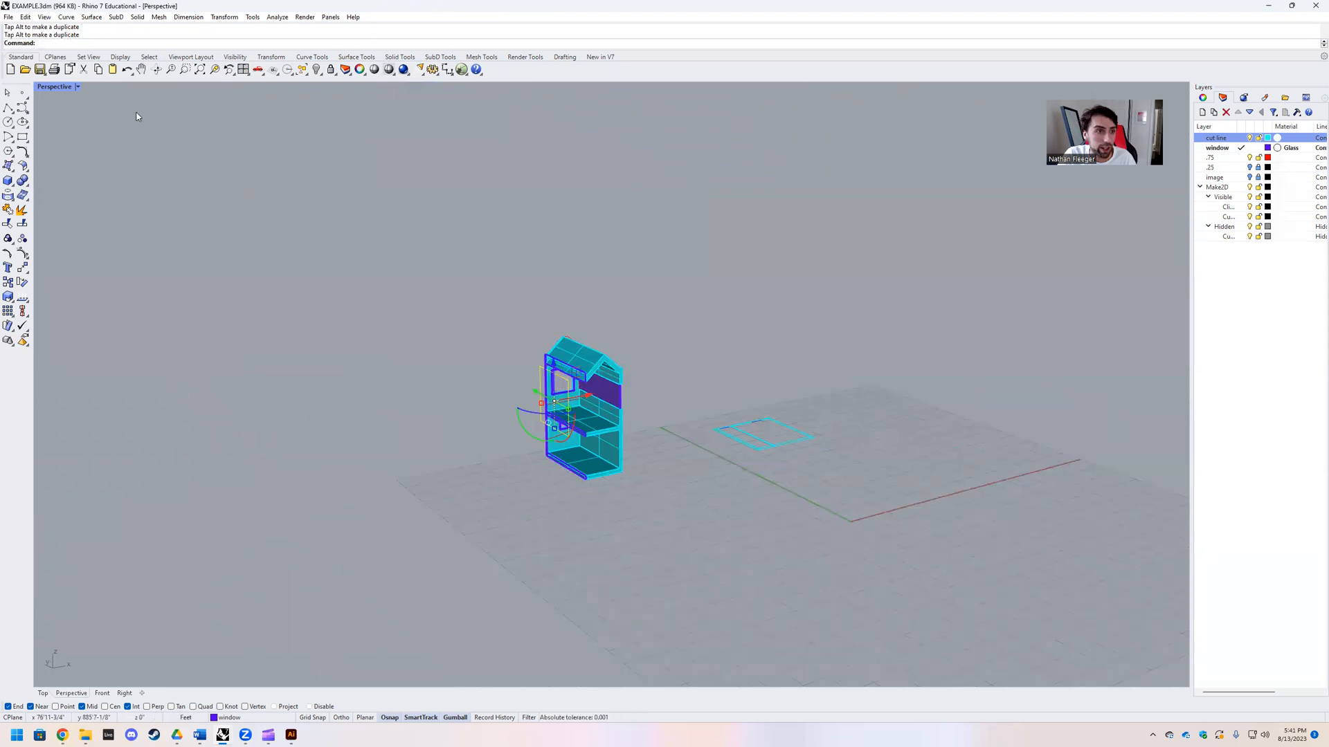
Step: Restore the four-viewport layout and change the Right viewport to the Left view
{"action": "double_click", "coordinate": [54, 86]}
{"action": "scroll", "coordinate": [360, 540], "scroll_direction": "down", "scroll_amount": 8}
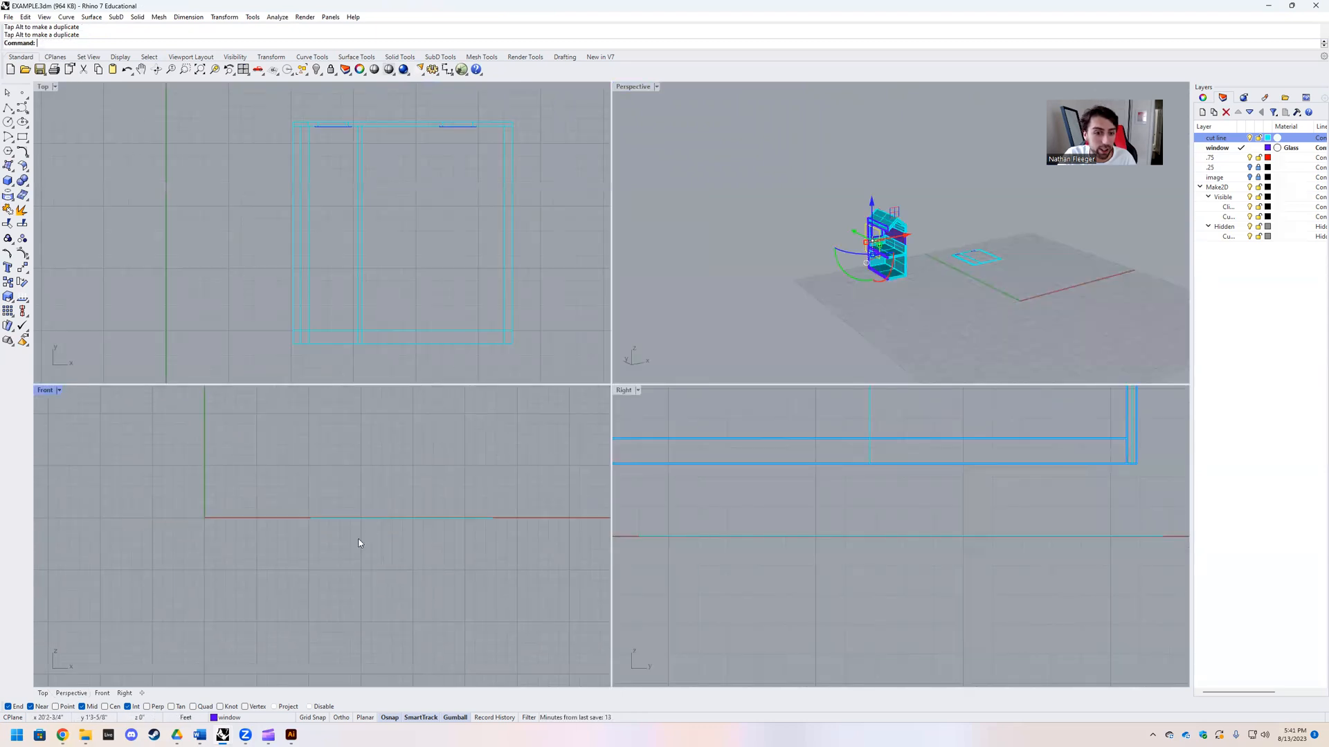
{"action": "scroll", "coordinate": [702, 534], "scroll_direction": "down", "scroll_amount": 8}
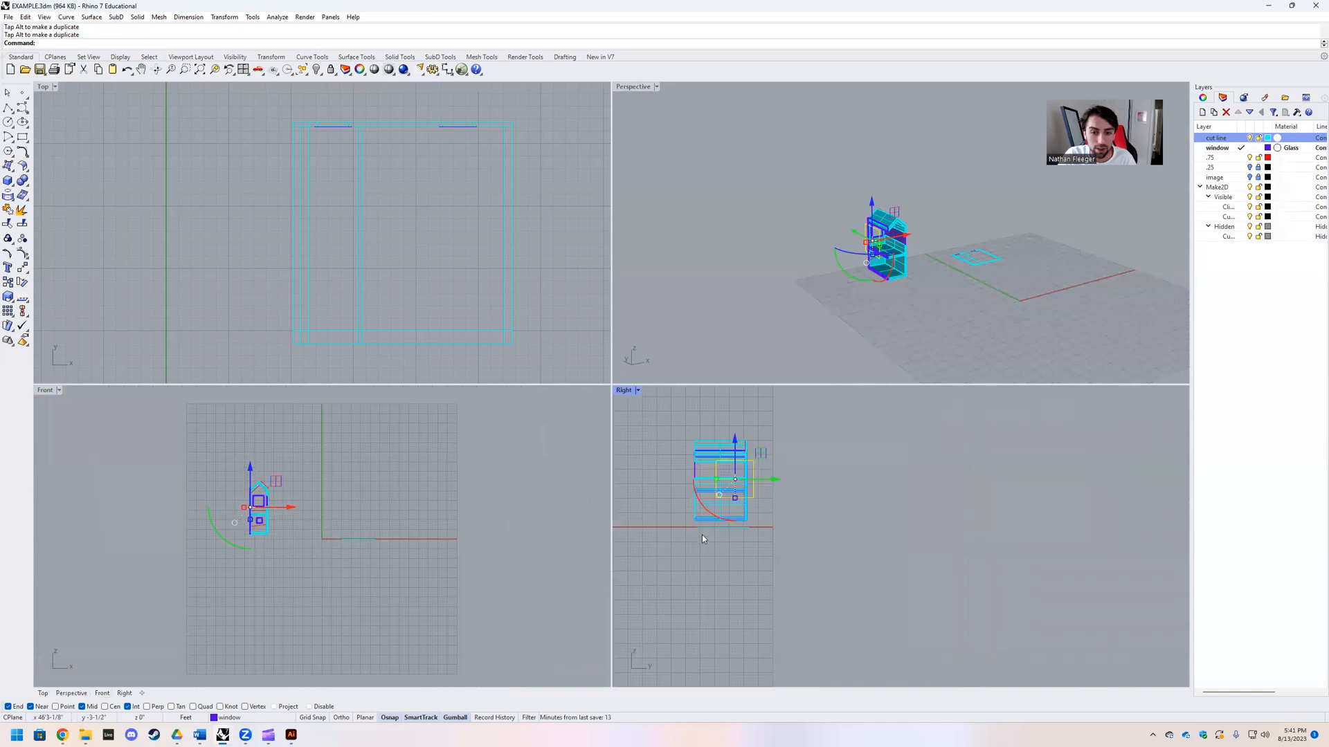
{"action": "scroll", "coordinate": [726, 490], "scroll_direction": "up", "scroll_amount": 3}
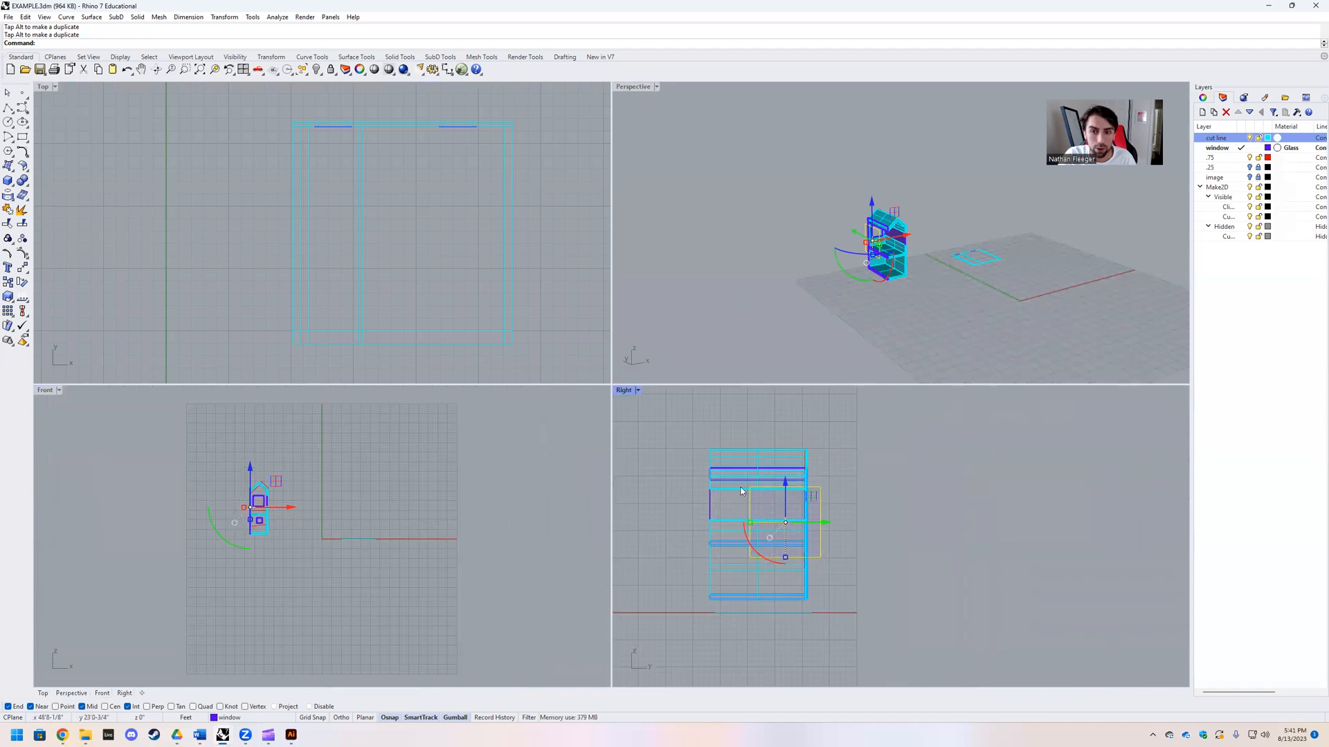
{"action": "left_click", "coordinate": [638, 390]}
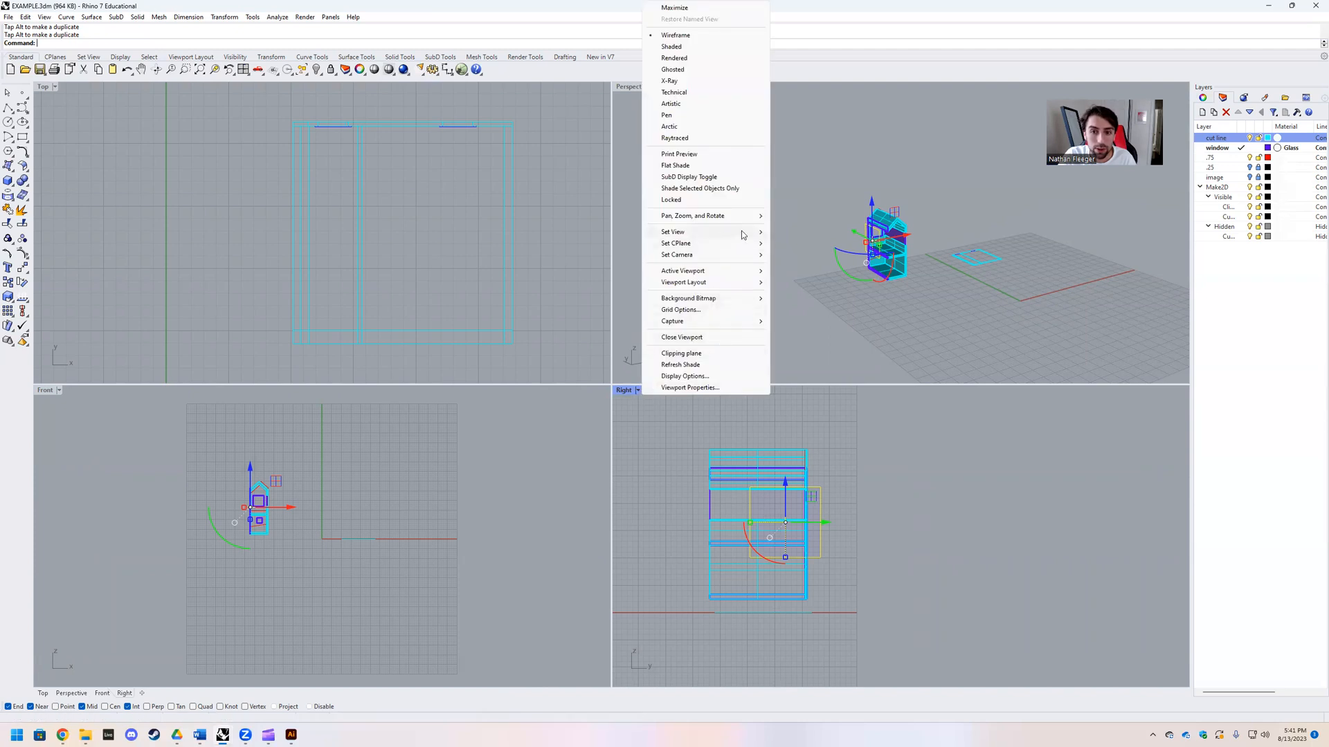
{"action": "mouse_move", "coordinate": [742, 236]}
{"action": "left_click", "coordinate": [800, 271]}
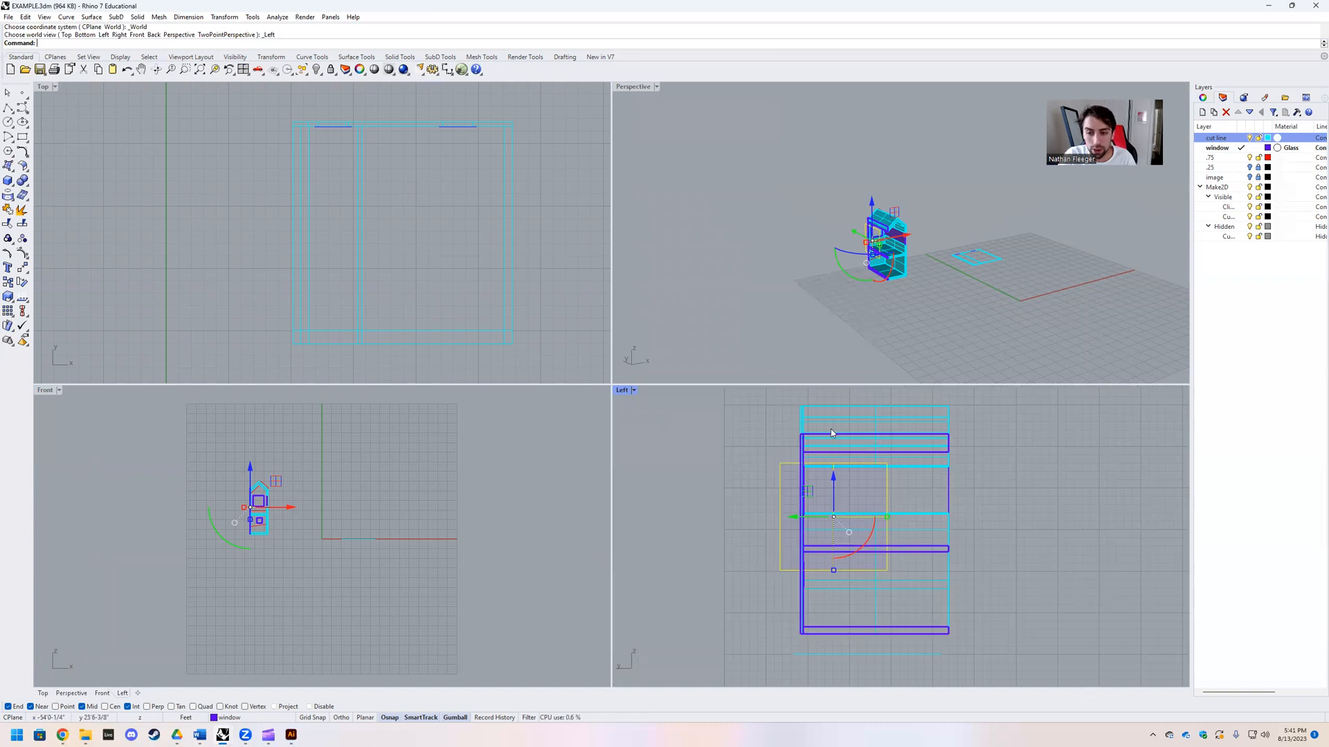
Step: Select the sectioned house in the Left view, excluding the flat plan drawing beneath it, and run Make2D on it
{"action": "left_click_drag", "start_coordinate": [768, 408], "coordinate": [958, 621]}
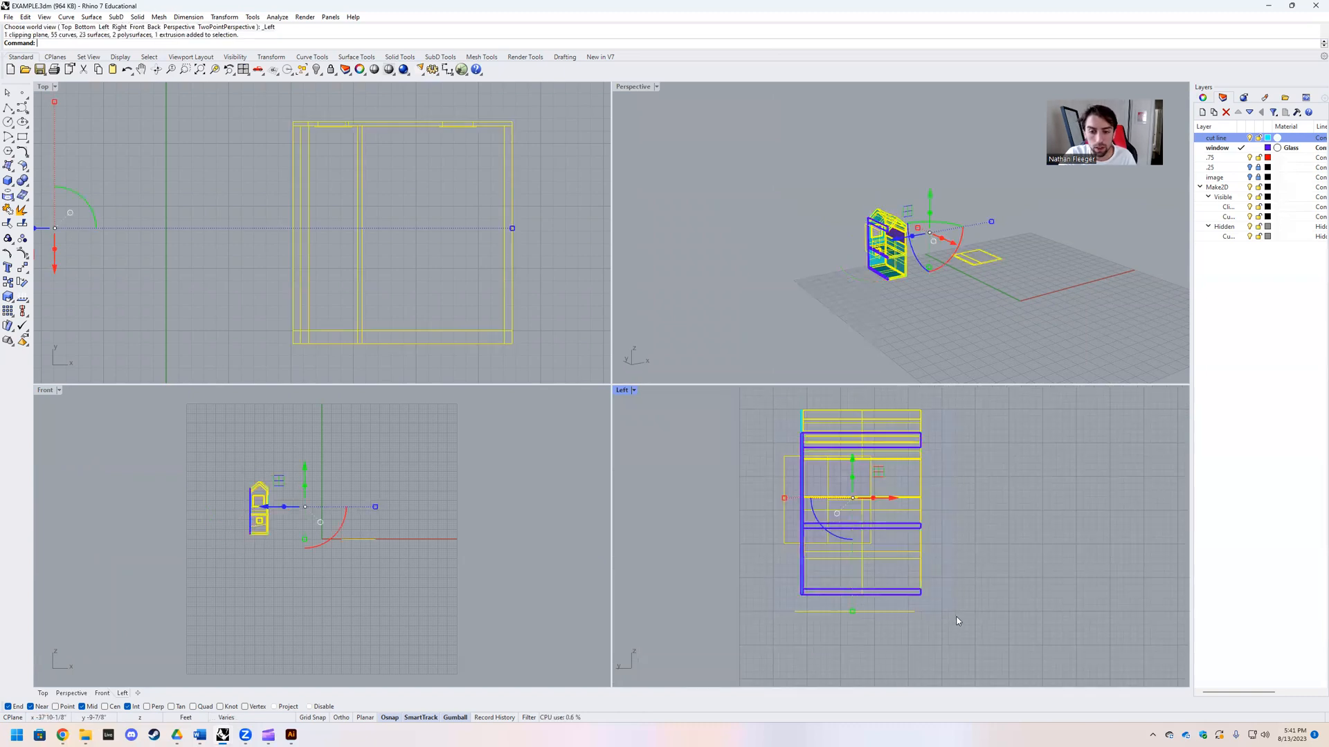
{"action": "left_click_drag", "start_coordinate": [778, 595], "coordinate": [953, 646], "text": "ctrl"}
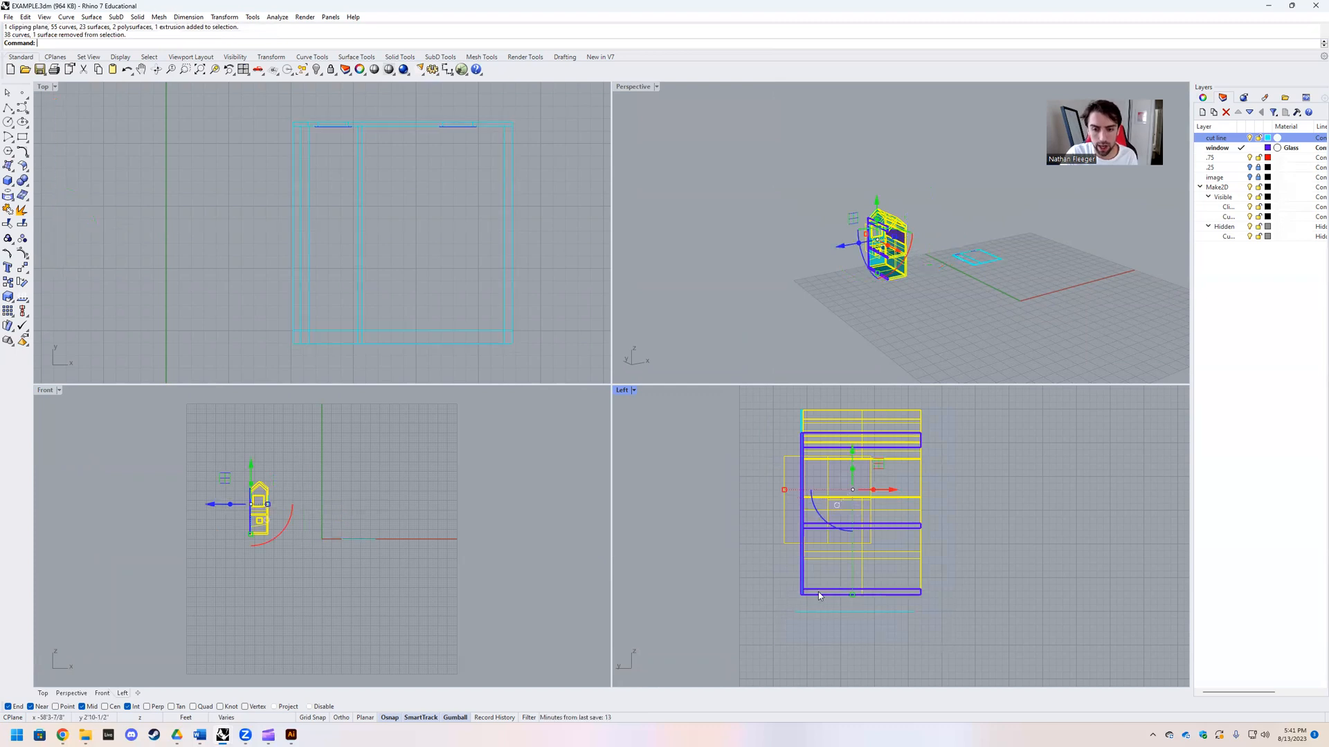
{"action": "left_click_drag", "start_coordinate": [934, 599], "coordinate": [691, 398]}
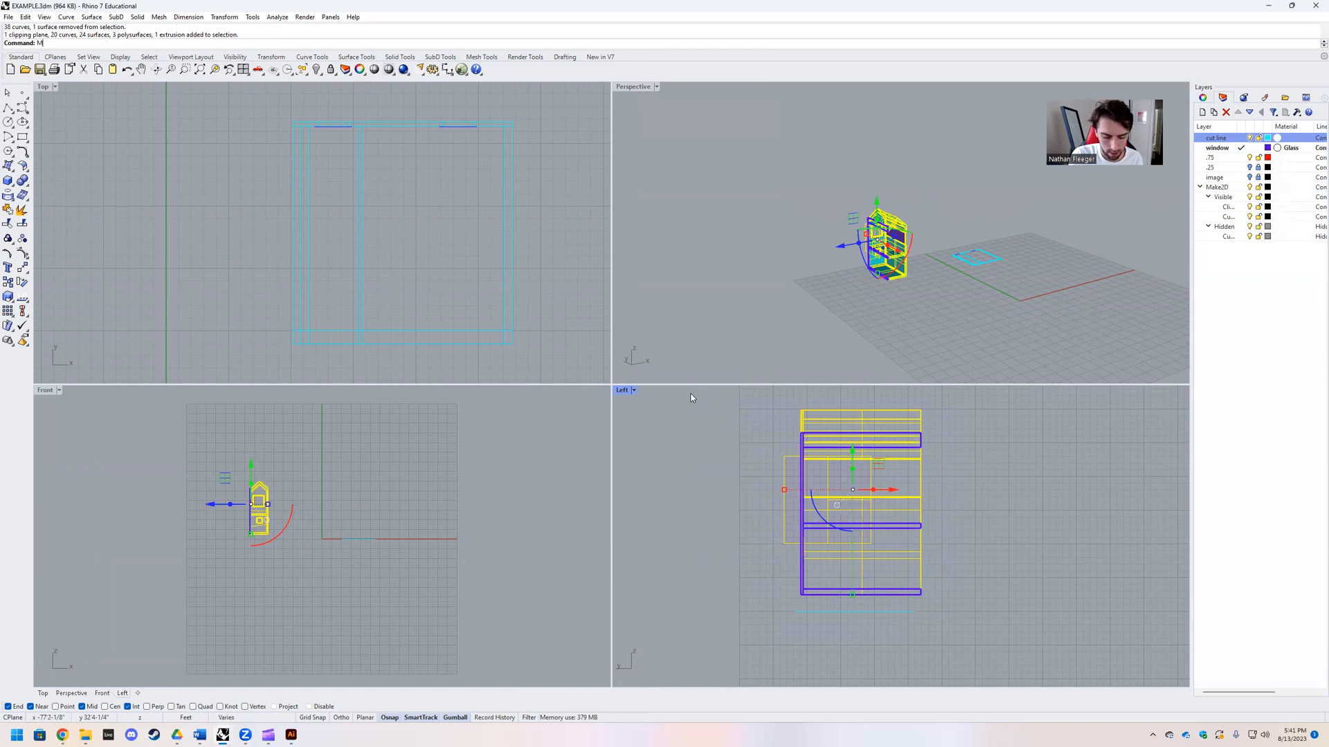
{"action": "key", "text": "Return"}
{"action": "key", "text": "Return"}
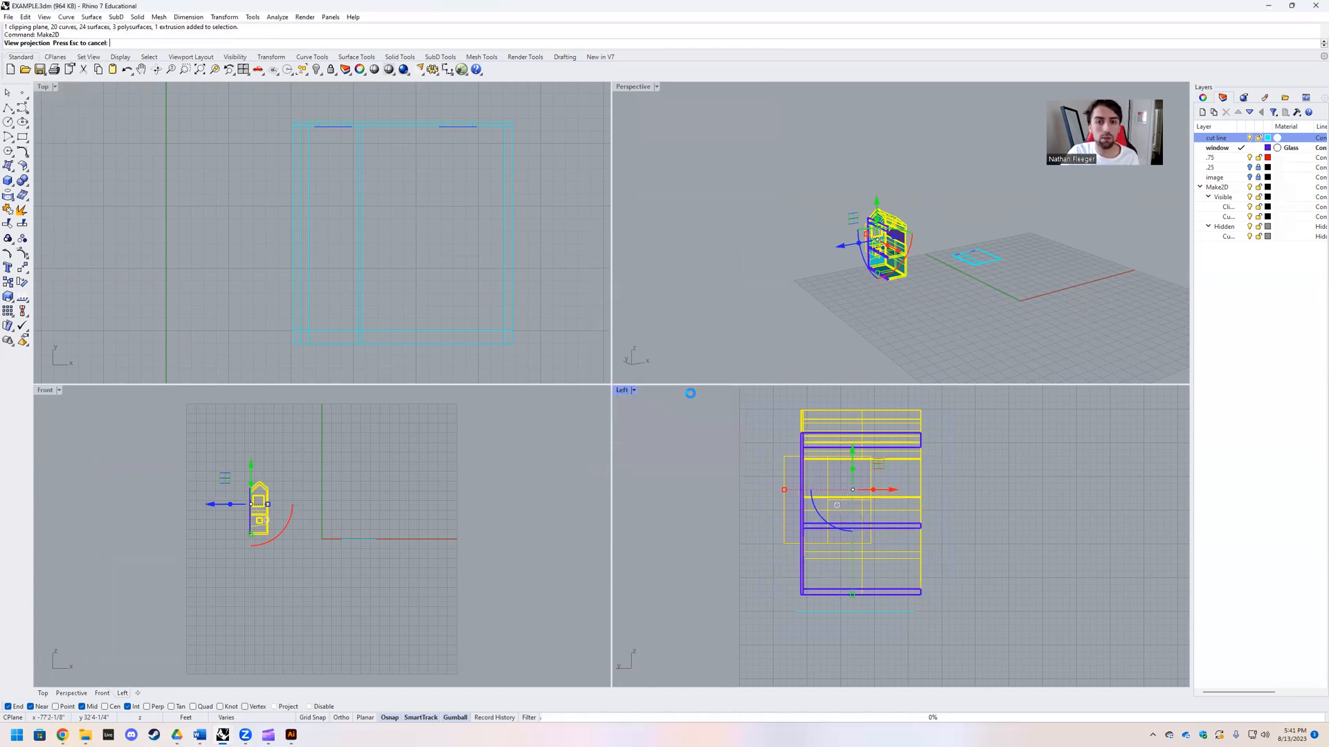
Step: Move the new section drawing directly below the plan drawing in the Top view
{"action": "scroll", "coordinate": [238, 222], "scroll_direction": "down", "scroll_amount": 5}
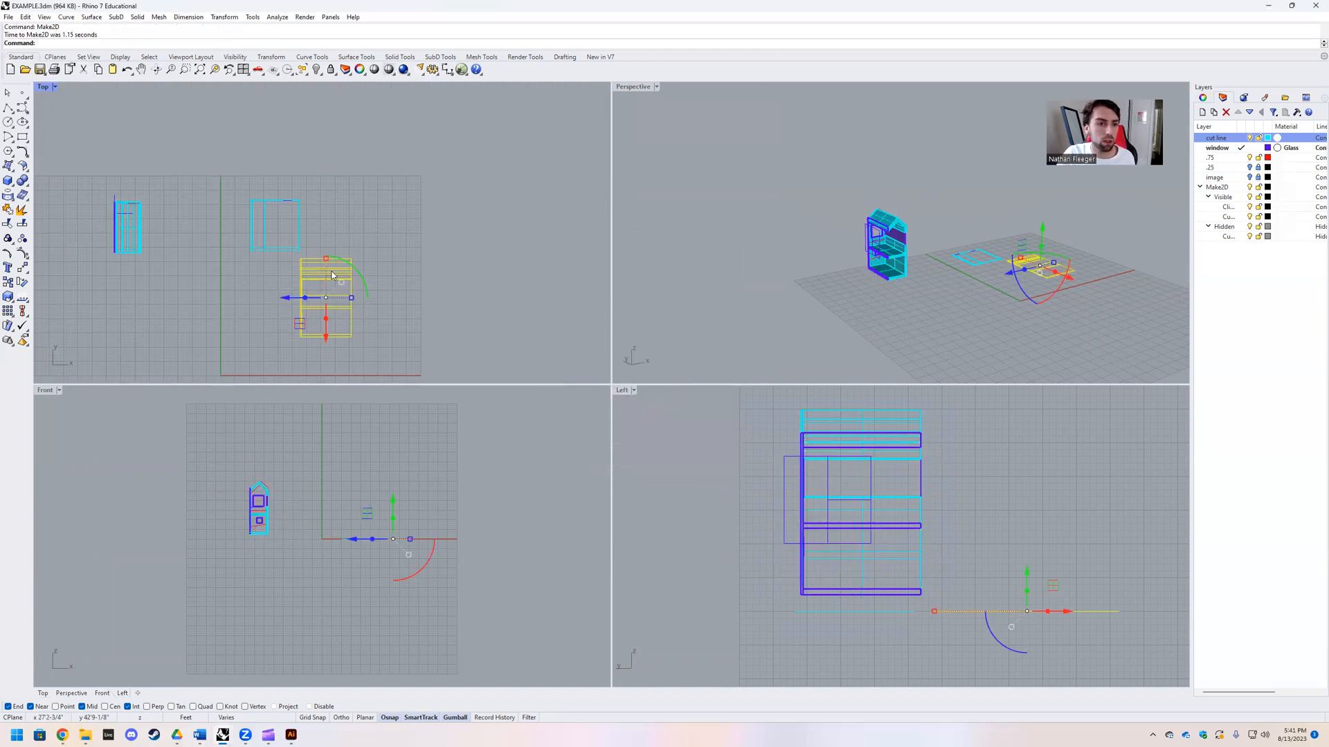
{"action": "left_click_drag", "start_coordinate": [300, 324], "coordinate": [249, 339]}
{"action": "left_click", "coordinate": [239, 286]}
{"action": "scroll", "coordinate": [239, 285], "scroll_direction": "up", "scroll_amount": 4}
{"action": "scroll", "coordinate": [302, 287], "scroll_direction": "down", "scroll_amount": 4}
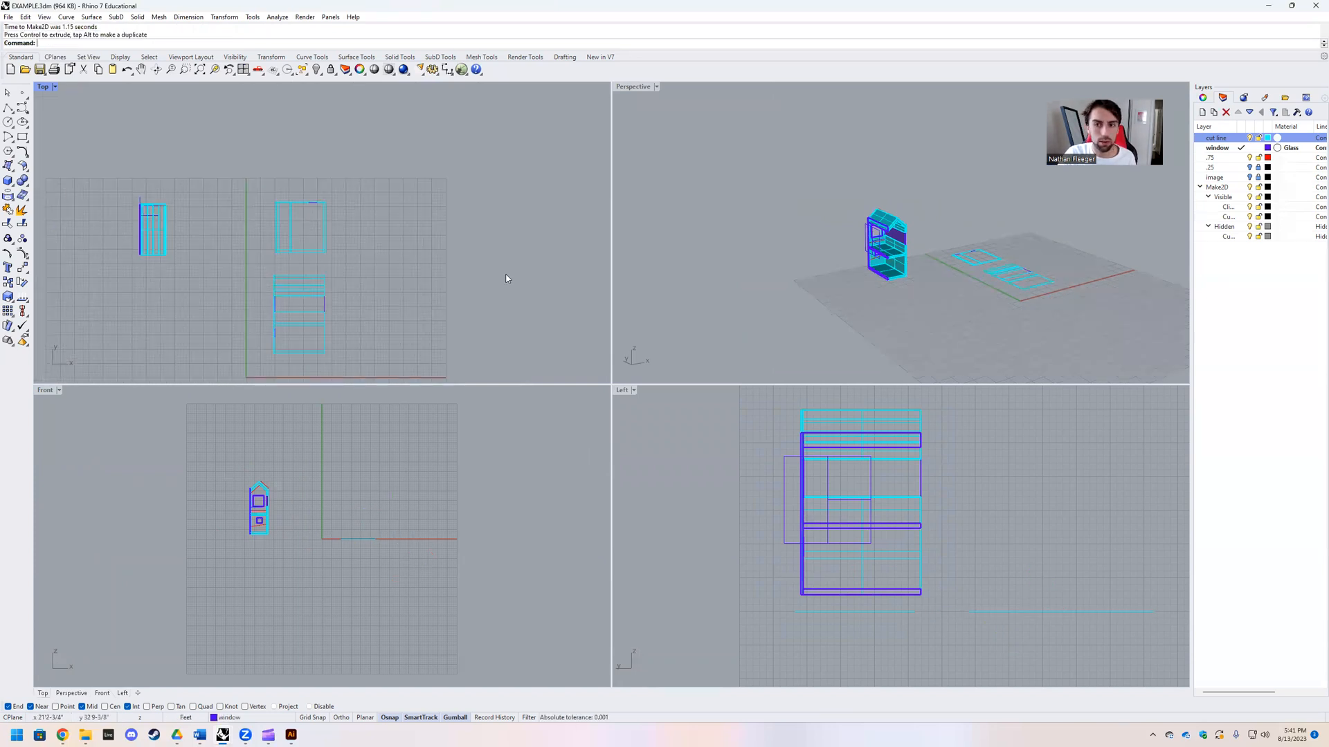
Step: Set the Perspective viewport to the NE isometric view
{"action": "left_click", "coordinate": [656, 86]}
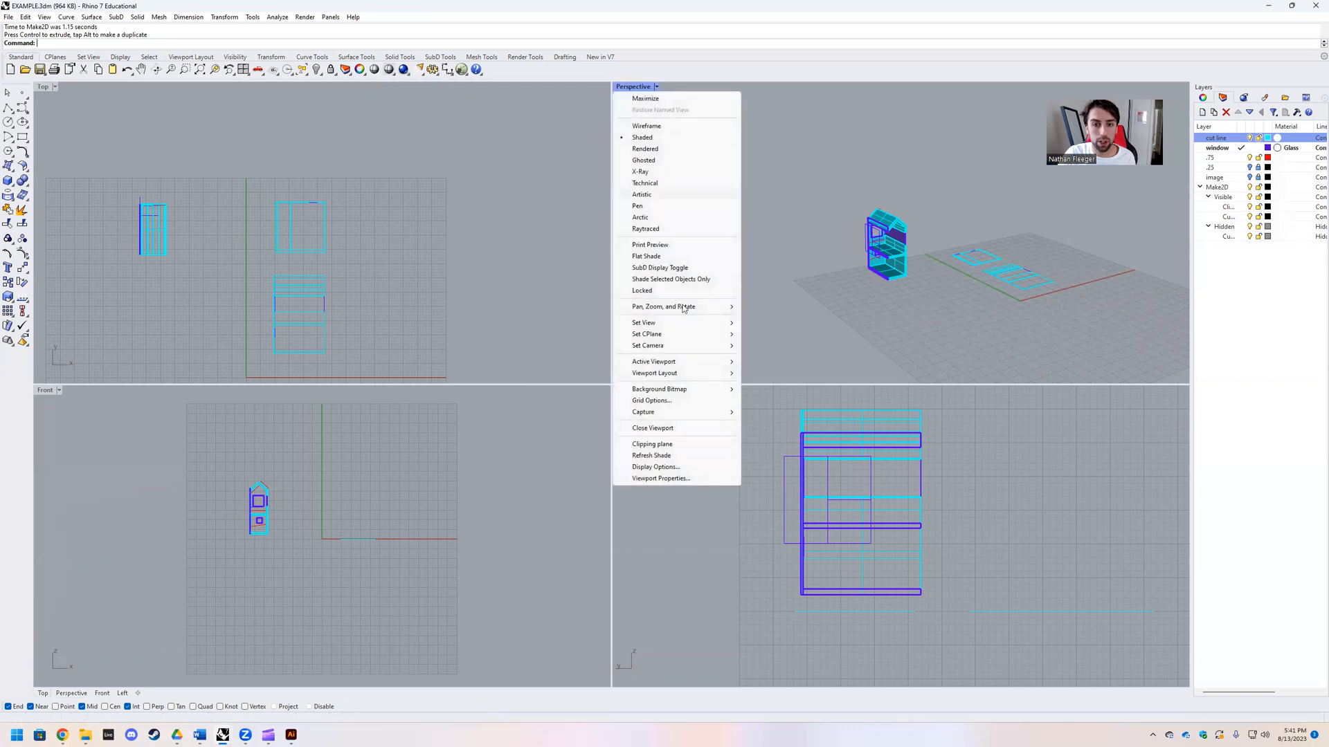
{"action": "mouse_move", "coordinate": [666, 326]}
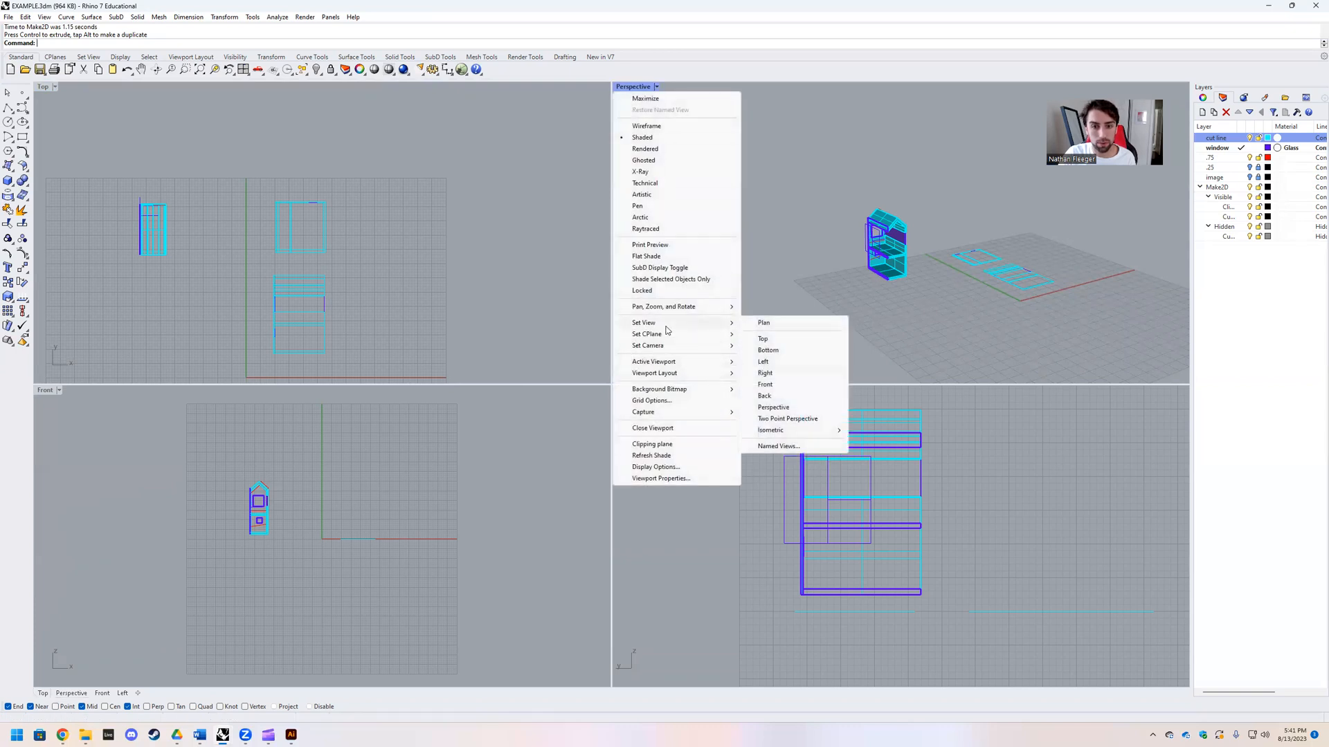
{"action": "mouse_move", "coordinate": [796, 433]}
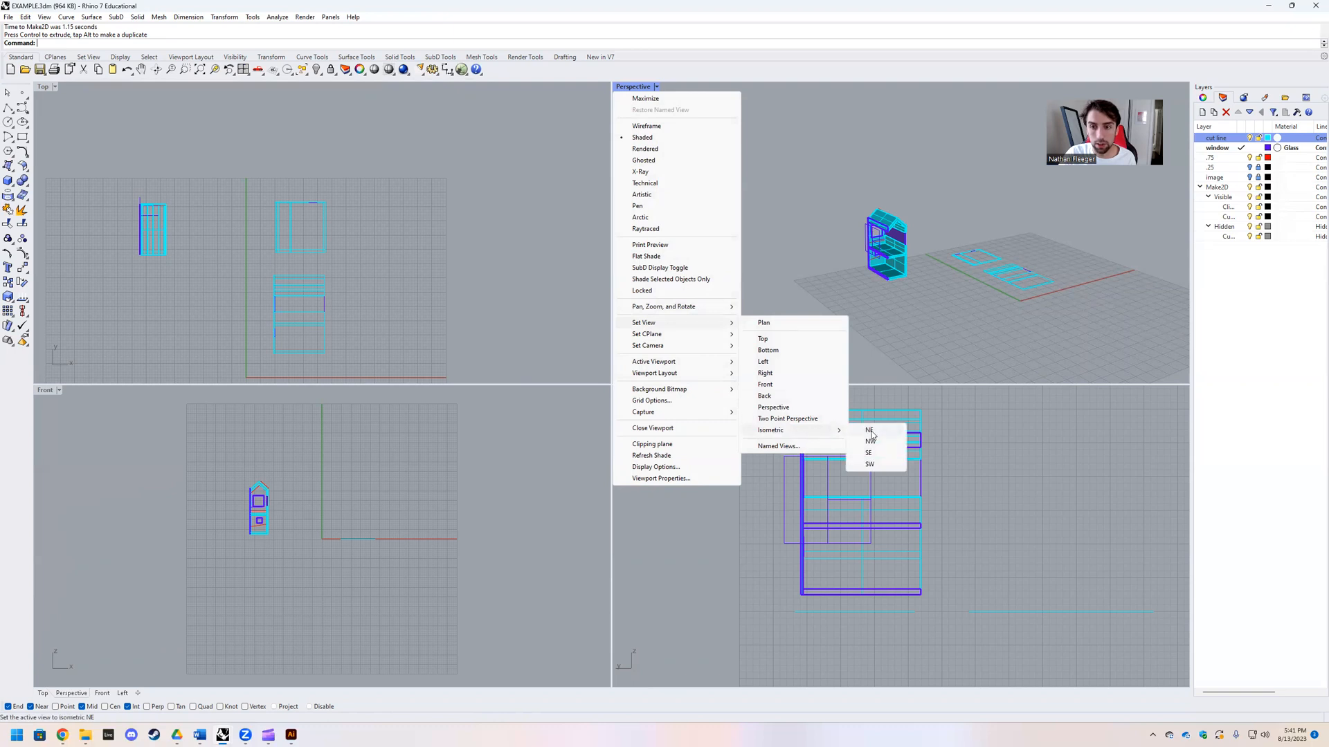
{"action": "left_click", "coordinate": [870, 431]}
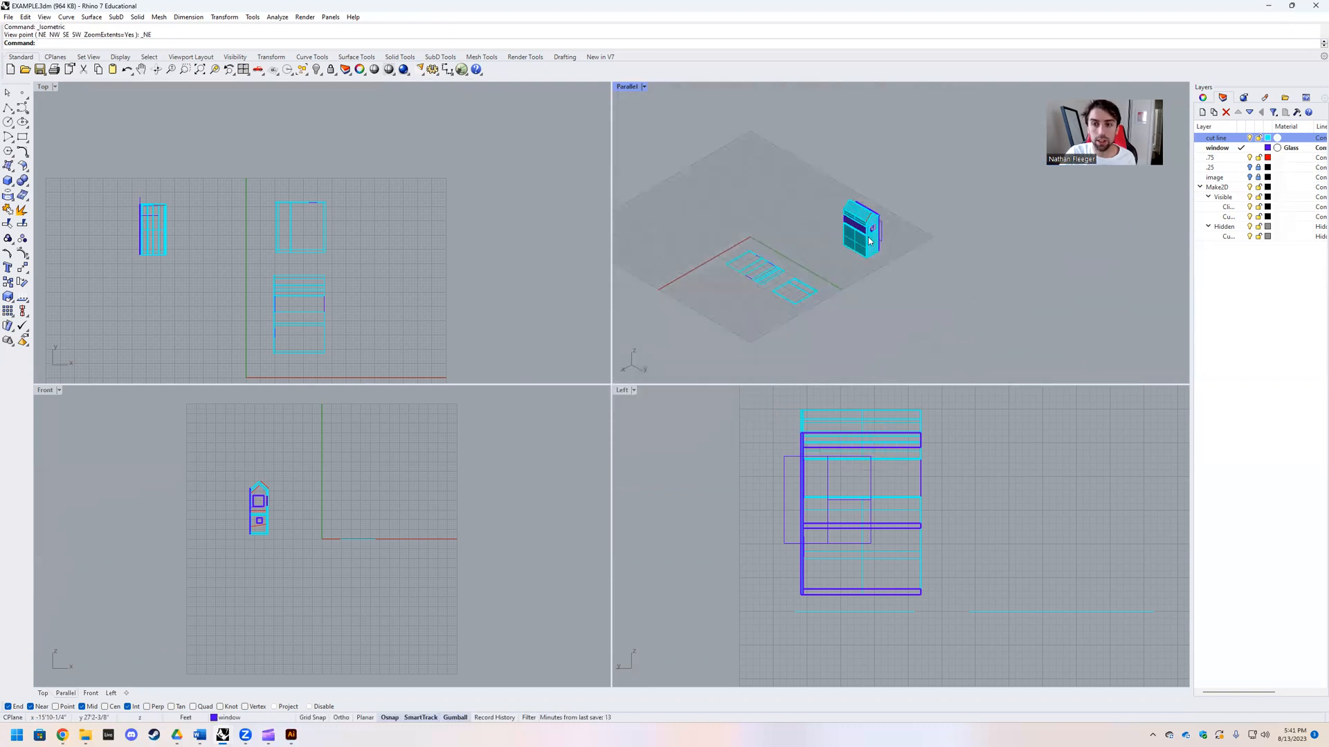
Step: Set the 3D viewport to the SW isometric view and maximize it around the sectioned house
{"action": "left_click", "coordinate": [643, 87]}
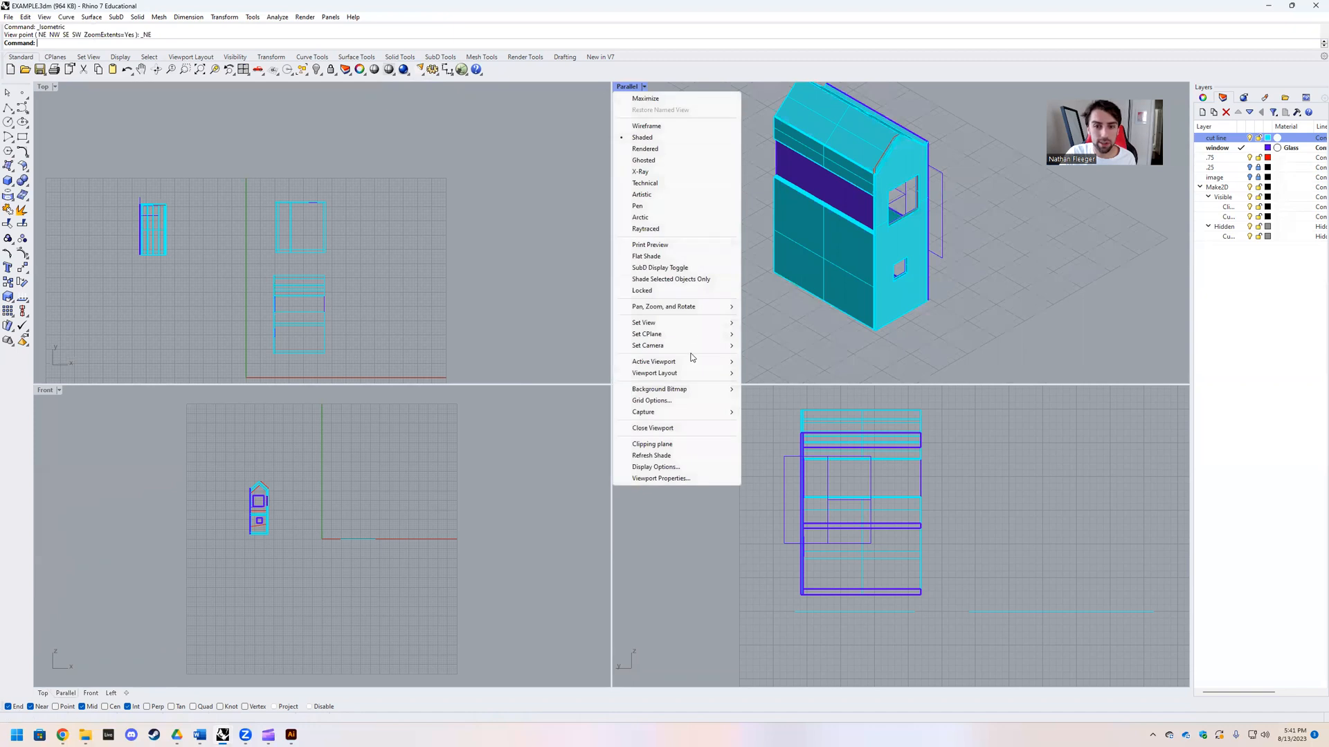
{"action": "mouse_move", "coordinate": [692, 324]}
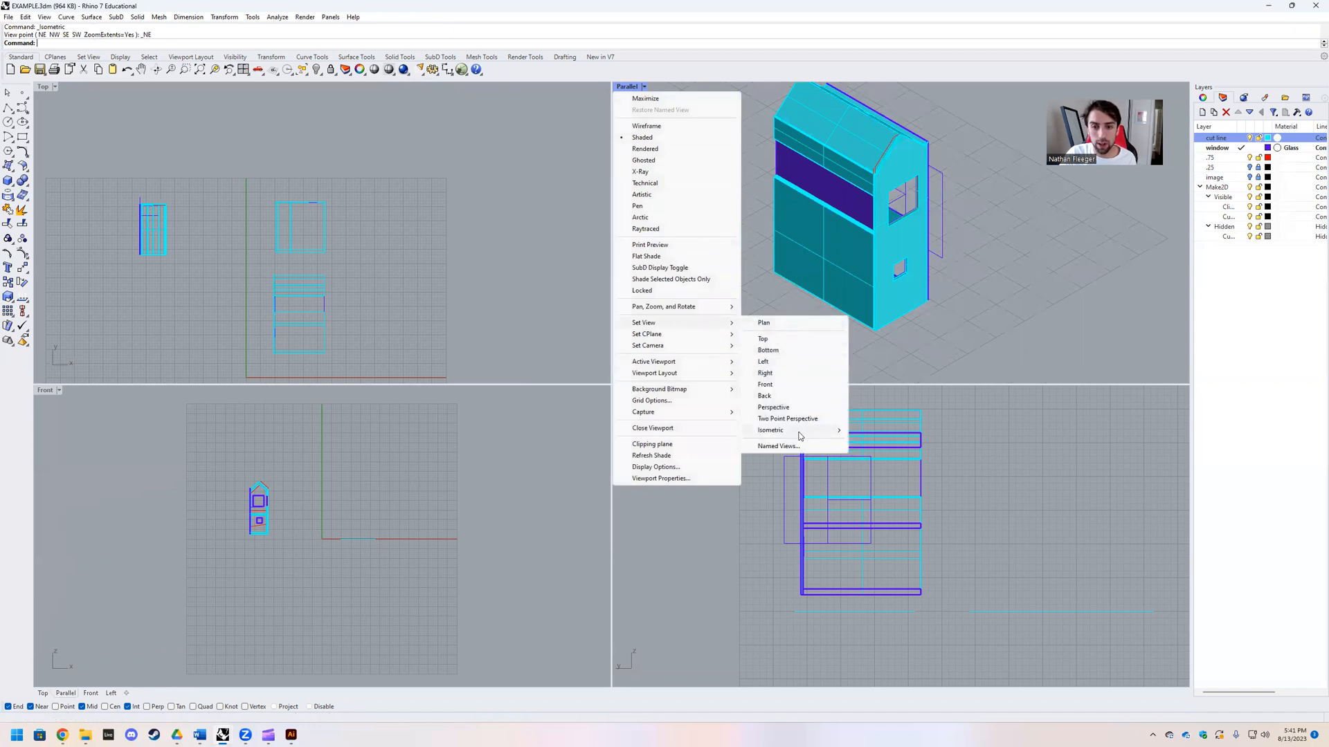
{"action": "mouse_move", "coordinate": [817, 431]}
{"action": "left_click", "coordinate": [870, 465]}
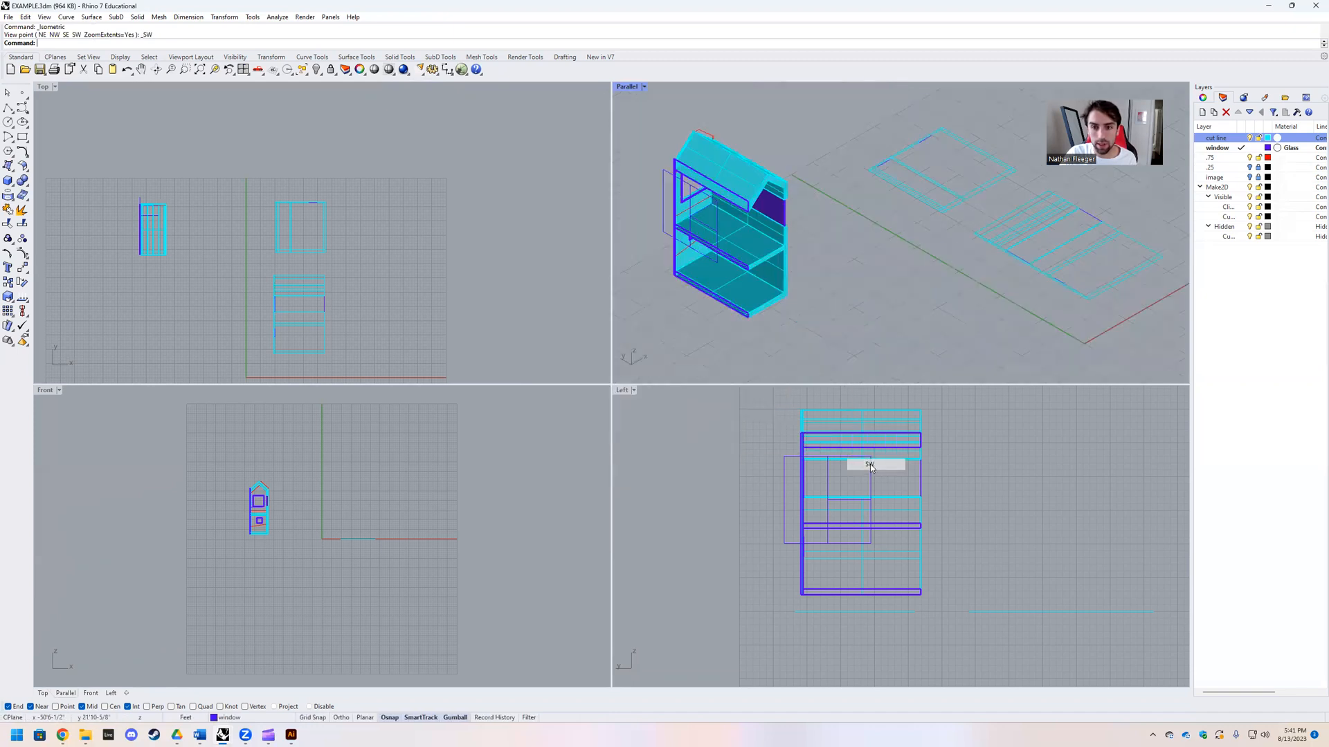
{"action": "scroll", "coordinate": [822, 268], "scroll_direction": "up", "scroll_amount": 4}
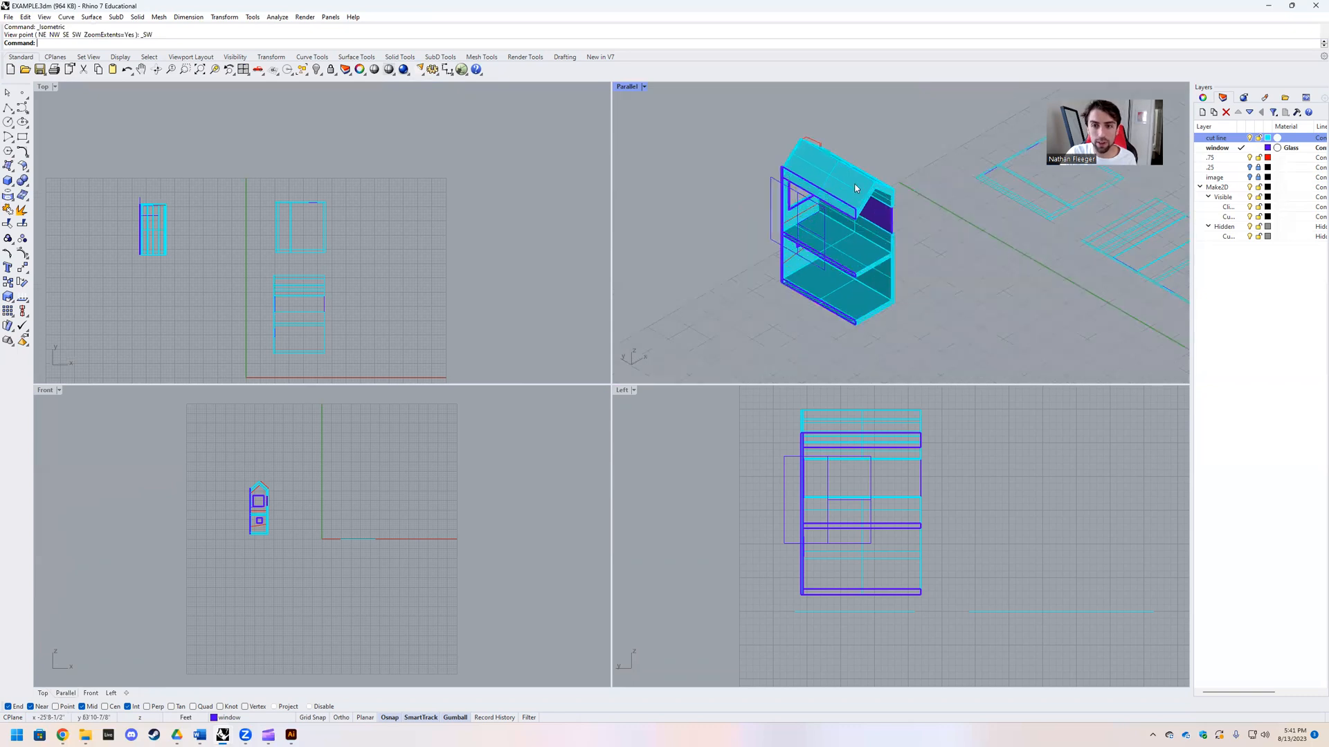
{"action": "double_click", "coordinate": [627, 87]}
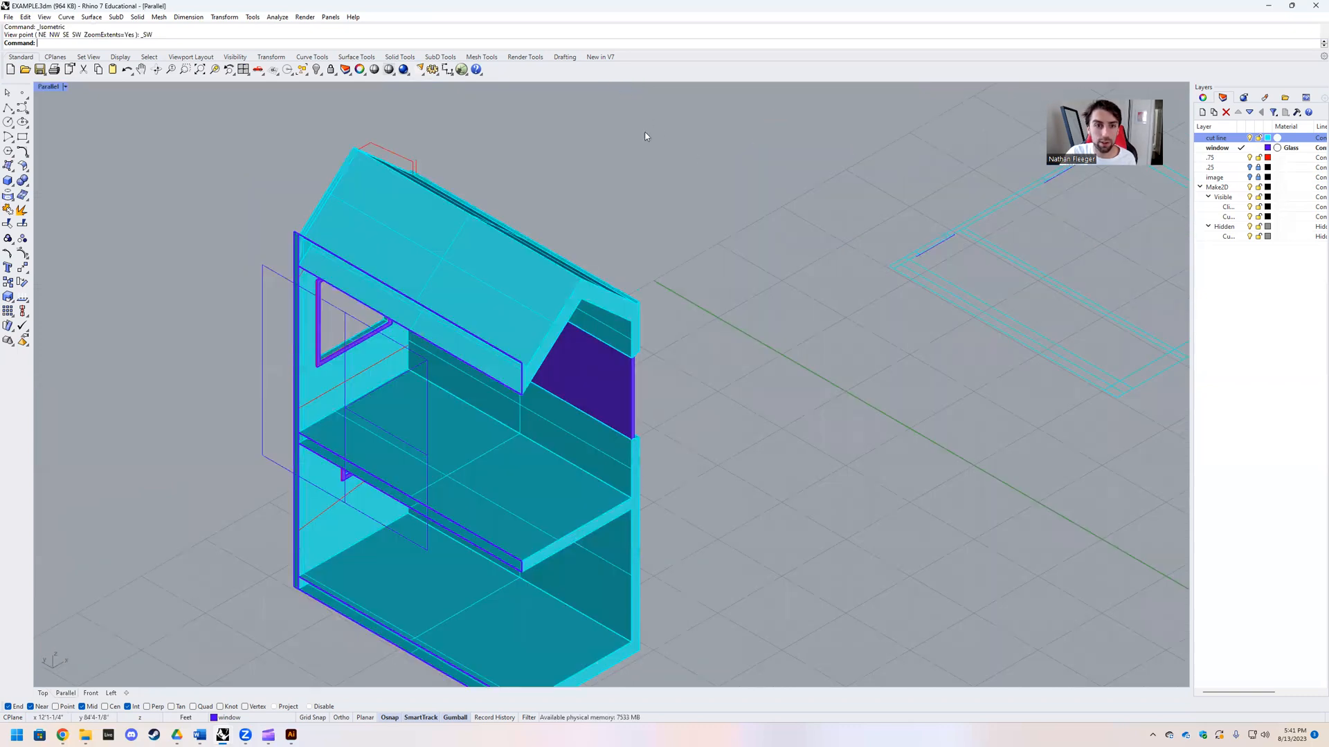
{"action": "scroll", "coordinate": [555, 376], "scroll_direction": "down", "scroll_amount": 1}
Step: Copy the vertical clipping plane straight down, directly below the original
{"action": "left_click", "coordinate": [559, 374]}
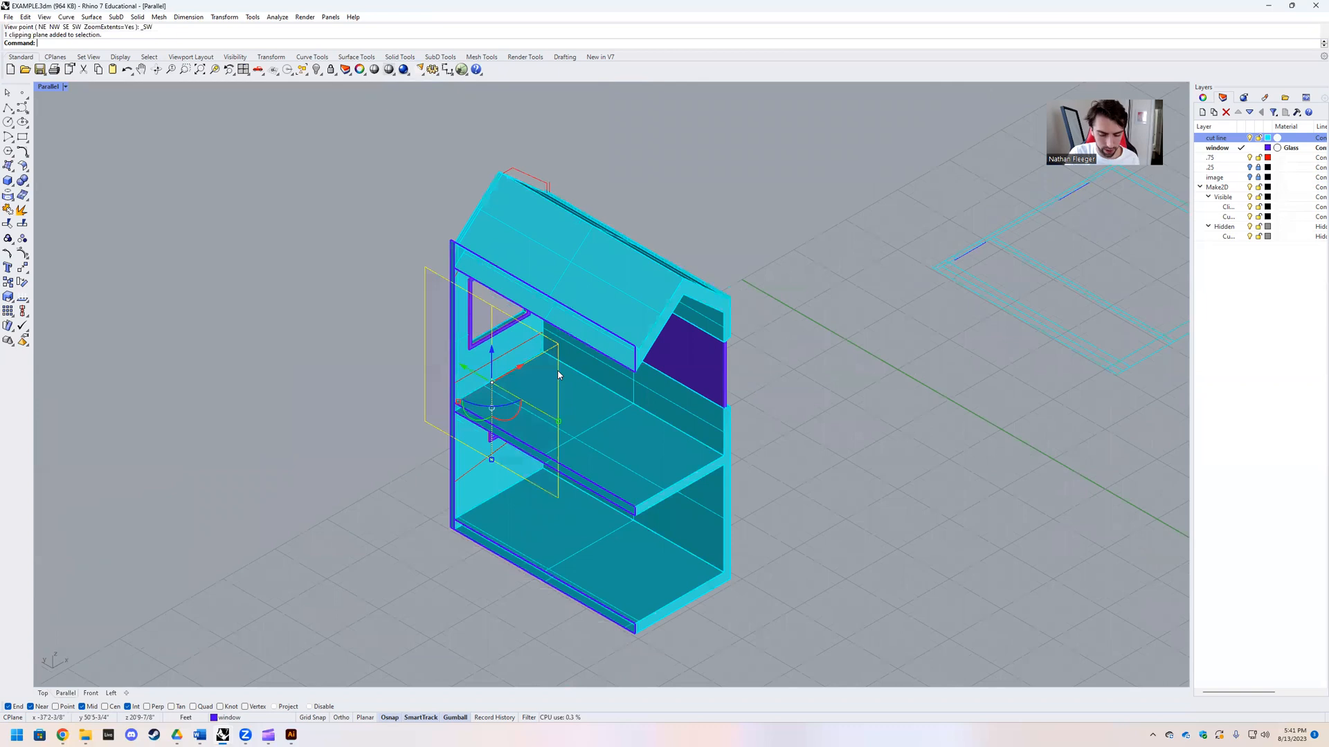
{"action": "key", "text": "Return"}
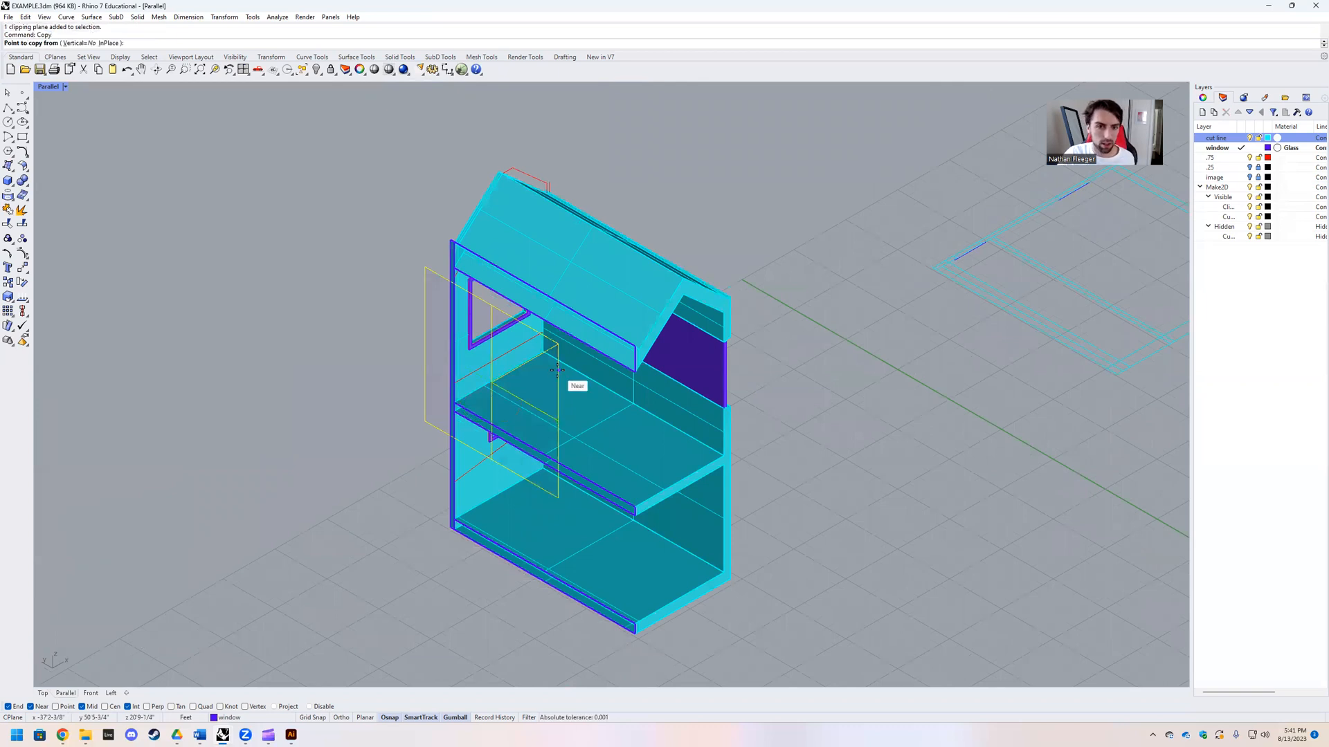
{"action": "left_click", "coordinate": [558, 370]}
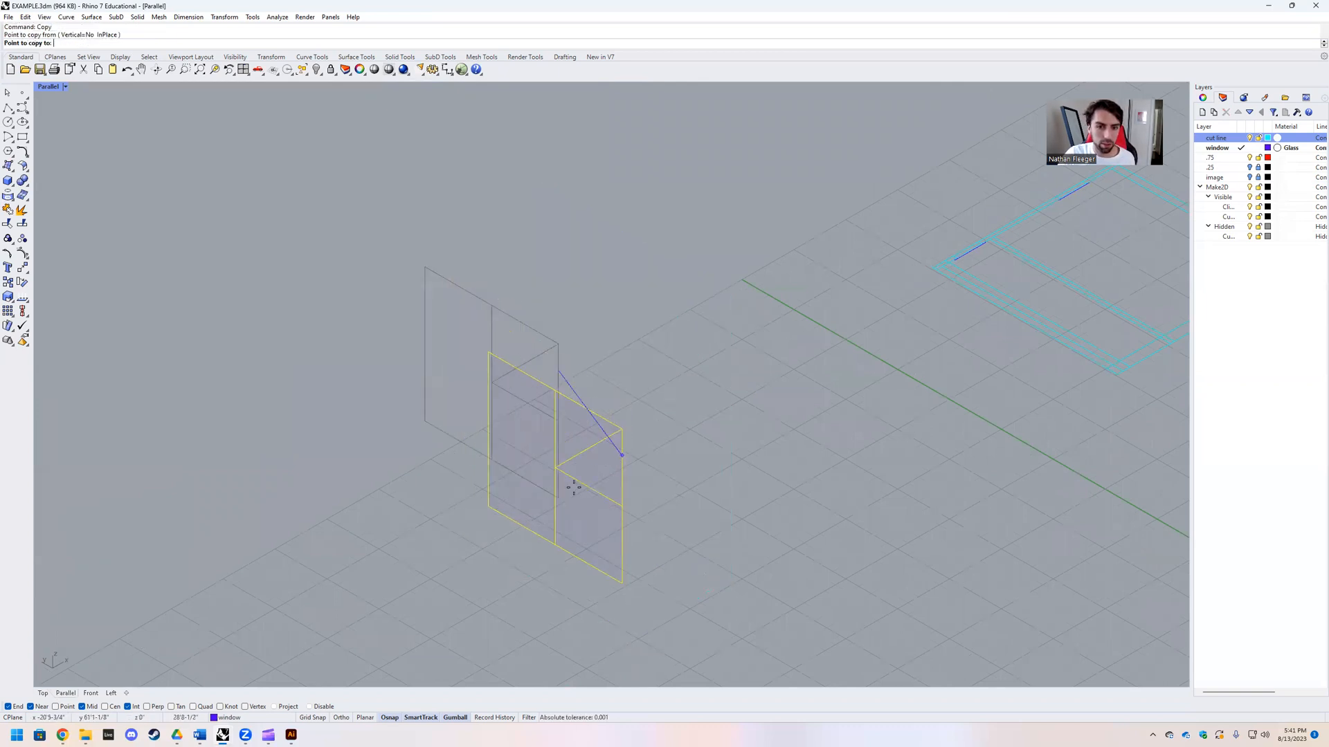
{"action": "left_click", "coordinate": [558, 498]}
{"action": "key", "text": "Return"}
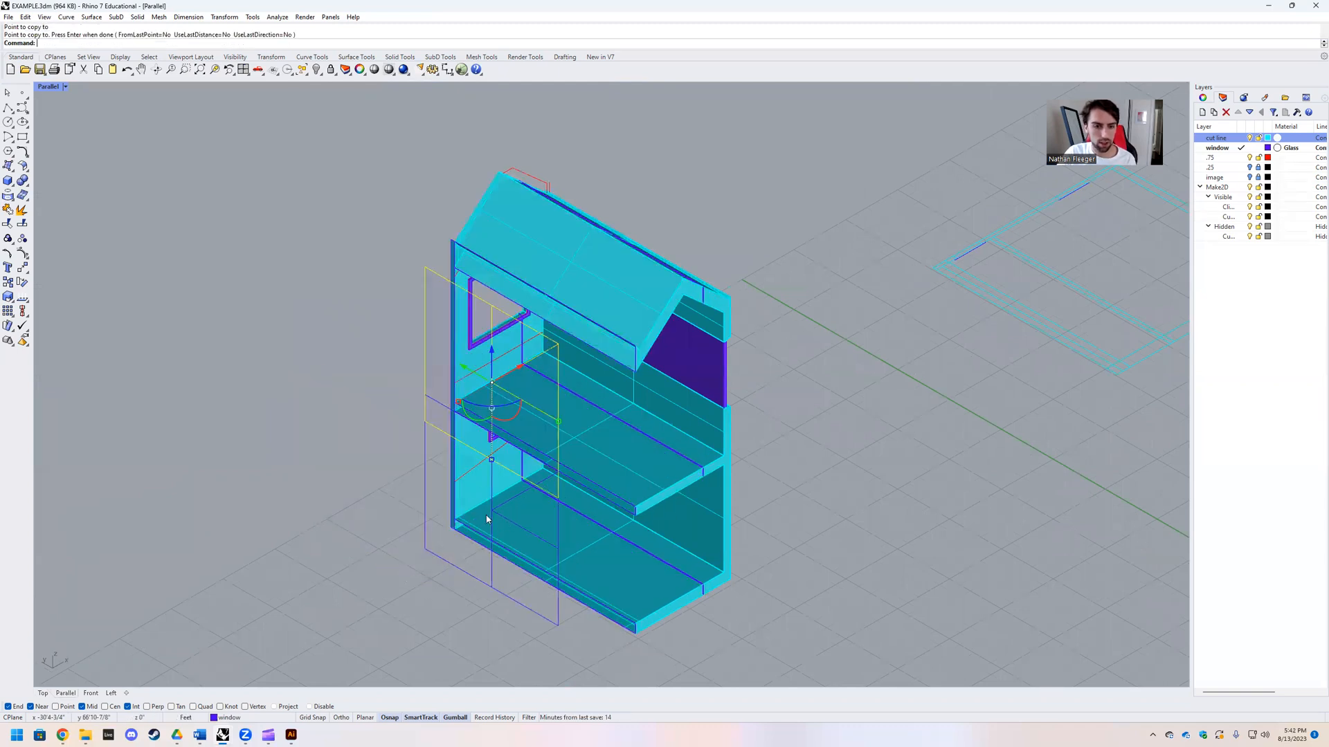
Step: Rotate the copied clipping plane 90 degrees and move it into the house to add a crosswise cut
{"action": "left_click", "coordinate": [490, 563]}
{"action": "left_click", "coordinate": [502, 535]}
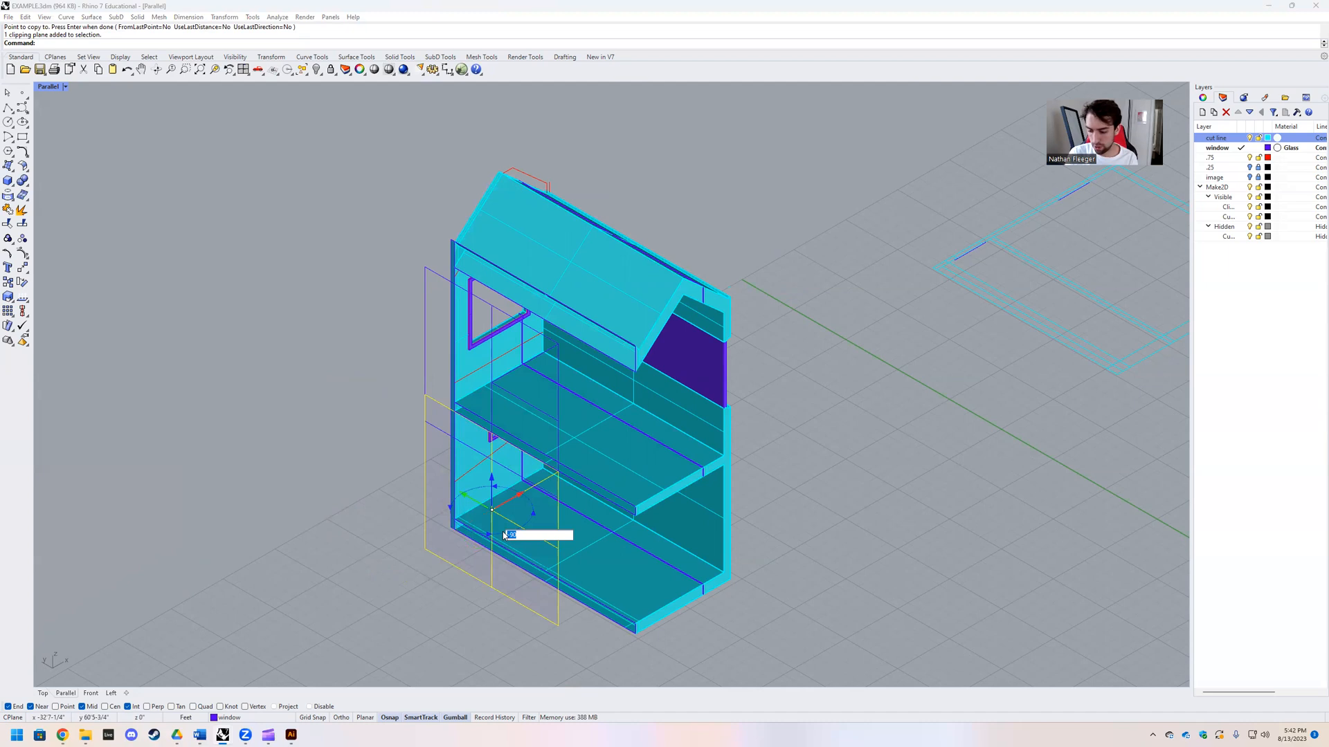
{"action": "key", "text": "Return"}
{"action": "left_click_drag", "start_coordinate": [493, 511], "coordinate": [589, 473]}
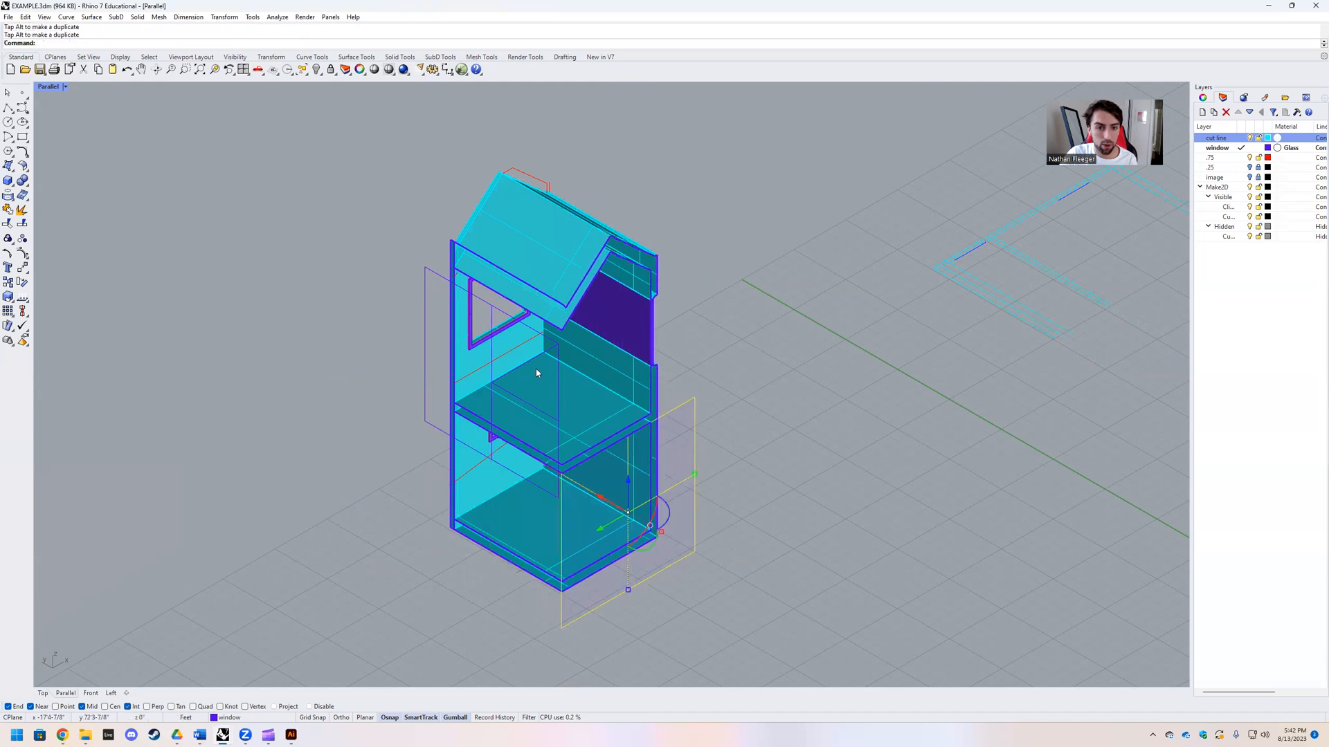
Step: Move the original clipping plane outward to expose more of the house's width, and inspect the combined cuts from several sides
{"action": "key", "text": "Escape"}
{"action": "left_click", "coordinate": [492, 375]}
{"action": "left_click_drag", "start_coordinate": [492, 375], "coordinate": [426, 422]}
{"action": "right_click_drag", "start_coordinate": [575, 499], "coordinate": [584, 439]}
{"action": "right_click_drag", "start_coordinate": [715, 486], "coordinate": [844, 454]}
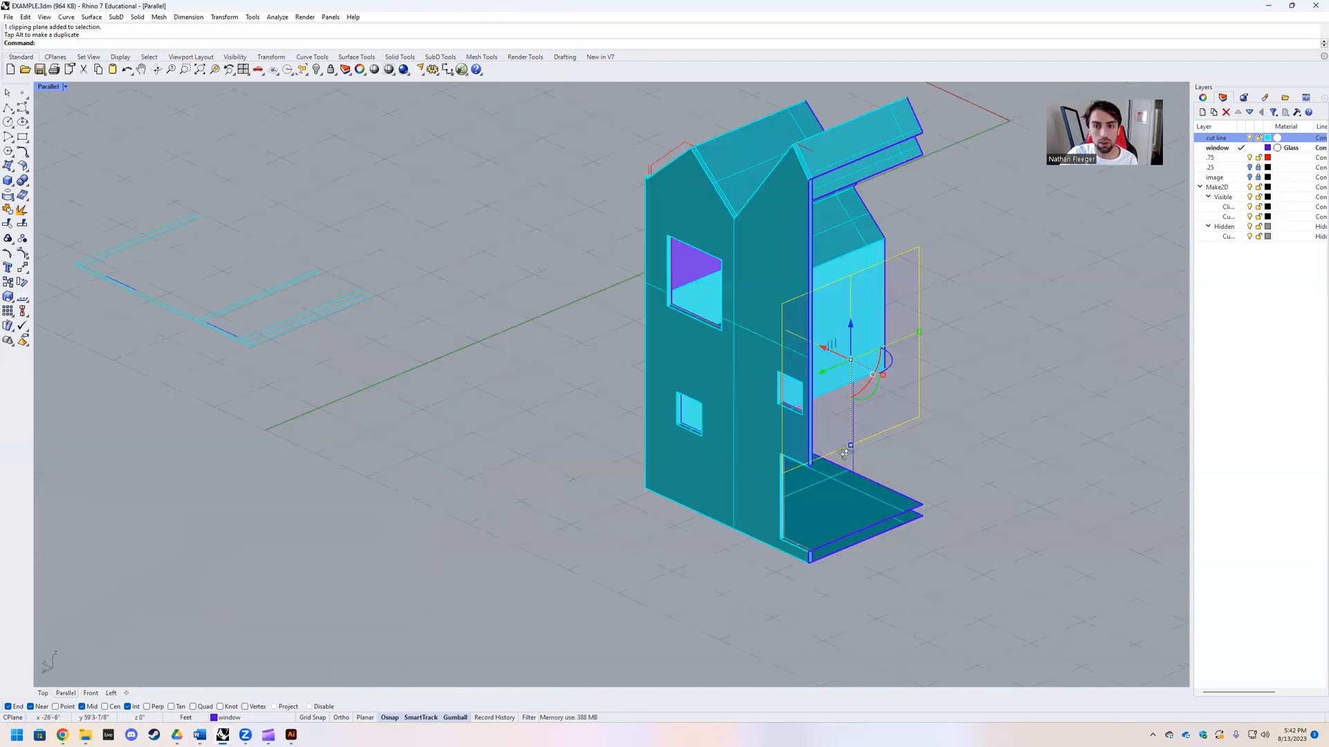
{"action": "right_click_drag", "start_coordinate": [588, 464], "coordinate": [599, 489]}
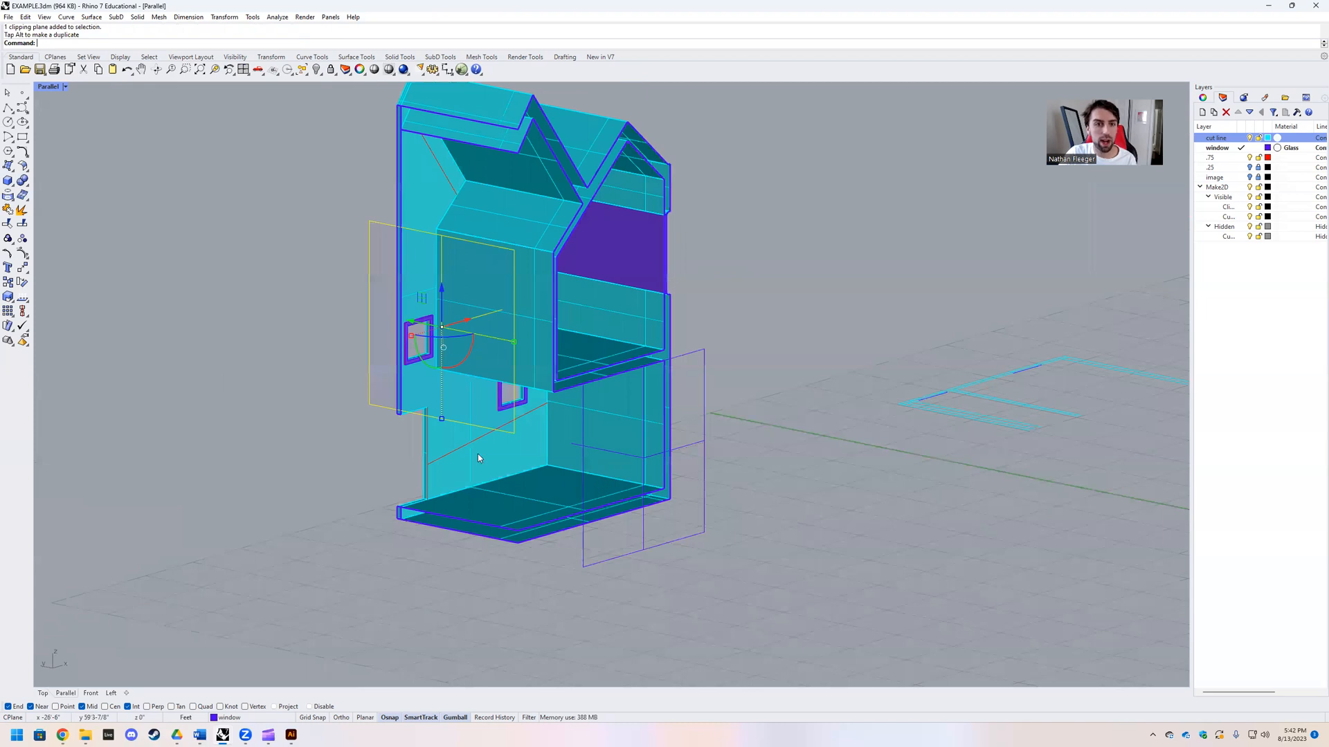
{"action": "right_click_drag", "start_coordinate": [477, 454], "coordinate": [474, 494]}
Step: Reset the view to SW isometric, select the doubly sectioned house, and run Make2D on it
{"action": "left_click", "coordinate": [65, 88]}
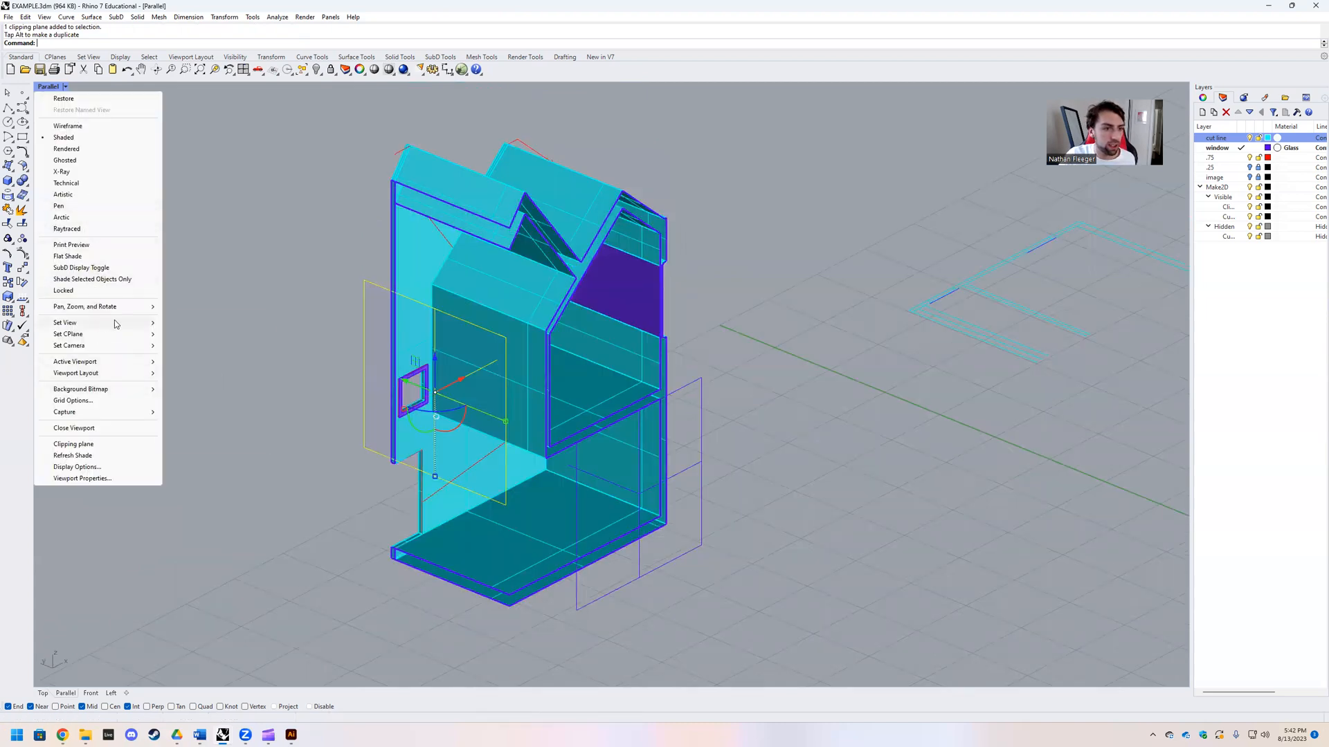
{"action": "mouse_move", "coordinate": [116, 324]}
{"action": "mouse_move", "coordinate": [236, 432]}
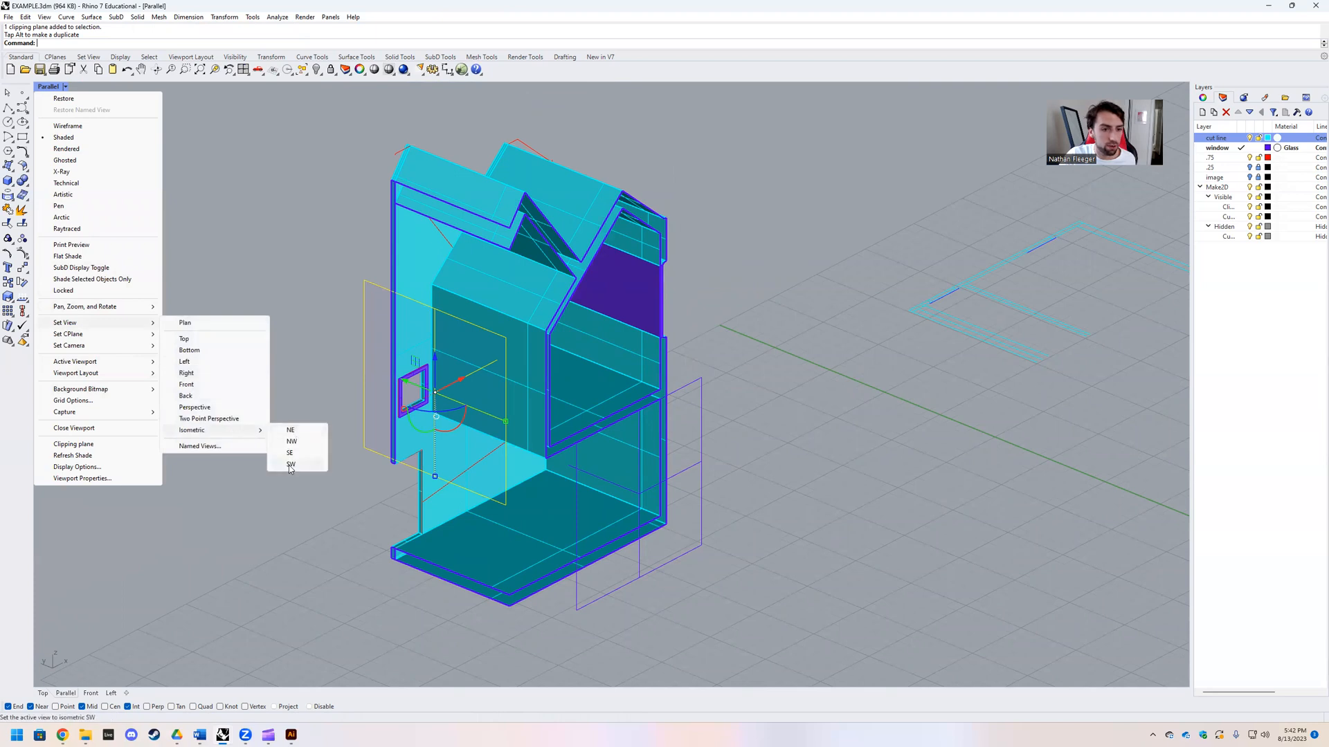
{"action": "left_click", "coordinate": [290, 465]}
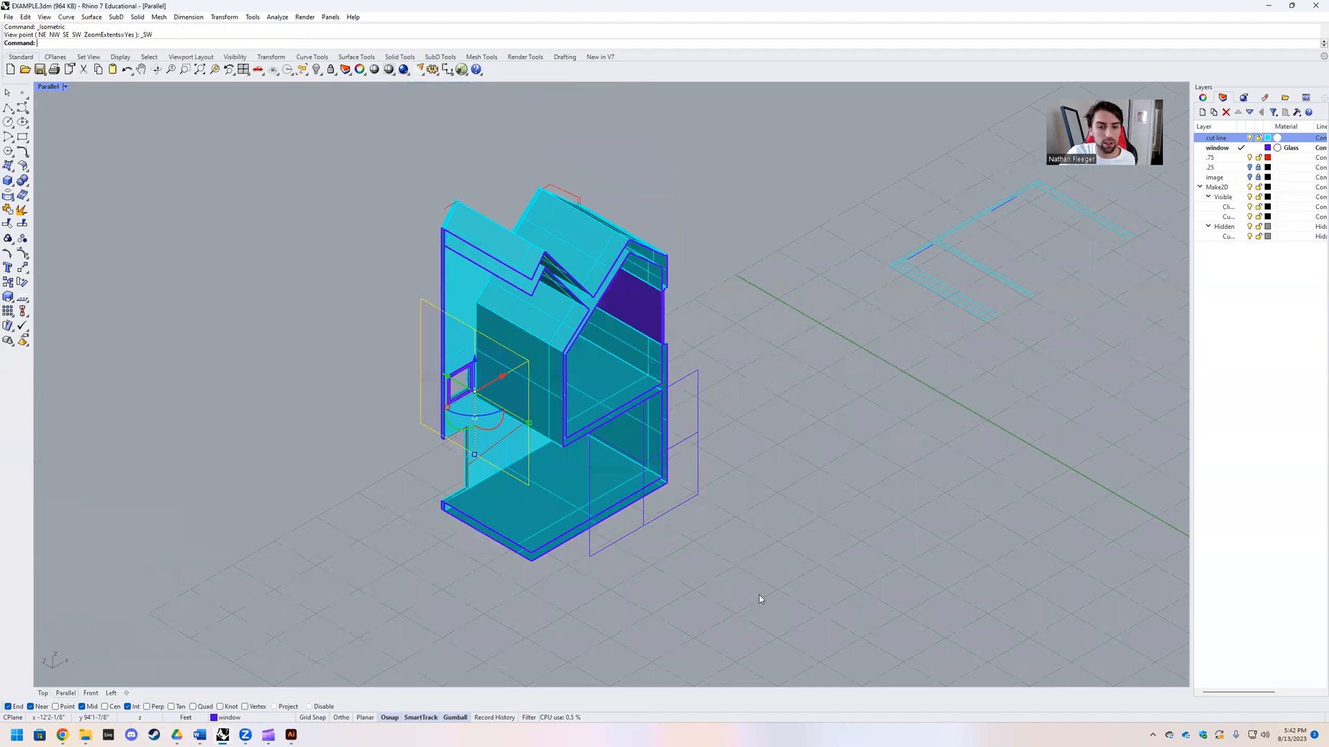
{"action": "key", "text": "ctrl+a"}
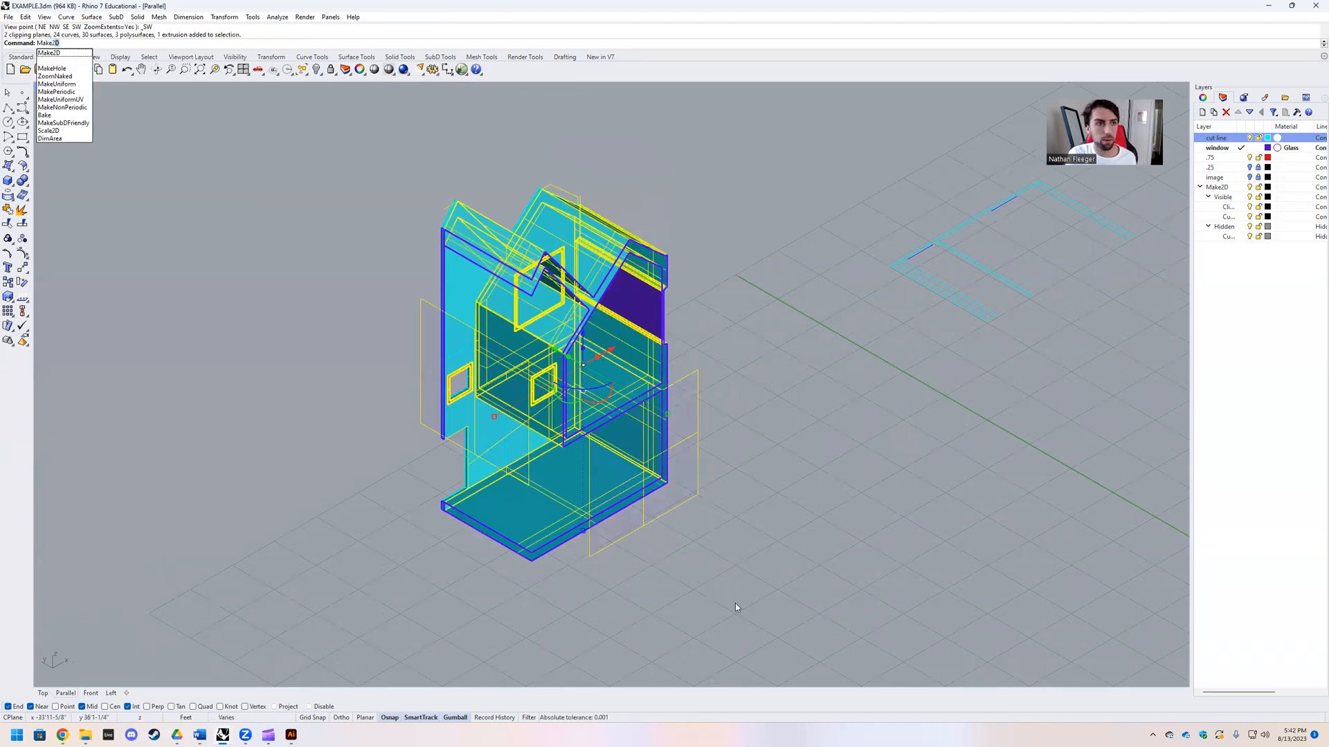
{"action": "key", "text": "Return"}
{"action": "key", "text": "Return"}
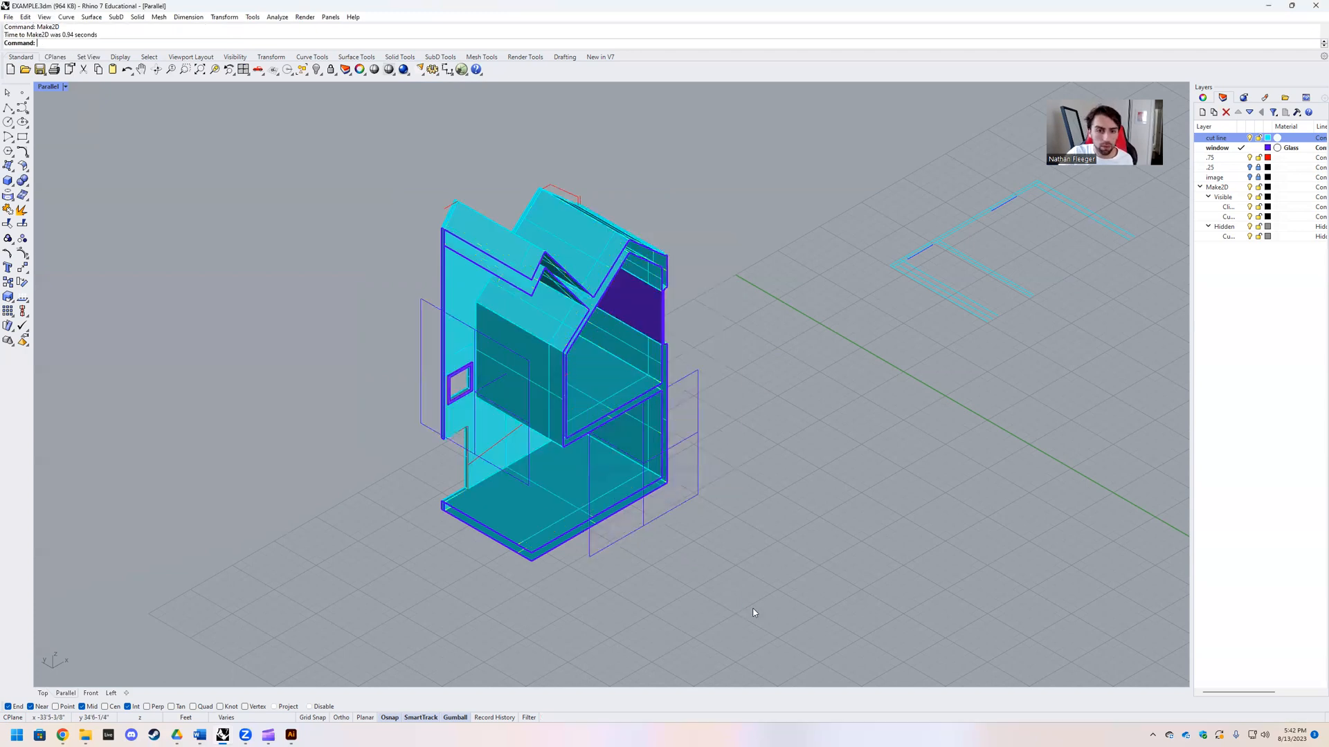
Step: Restore the four-viewport layout and move the new isometric drawing above the plan drawing in the Top view
{"action": "double_click", "coordinate": [47, 89]}
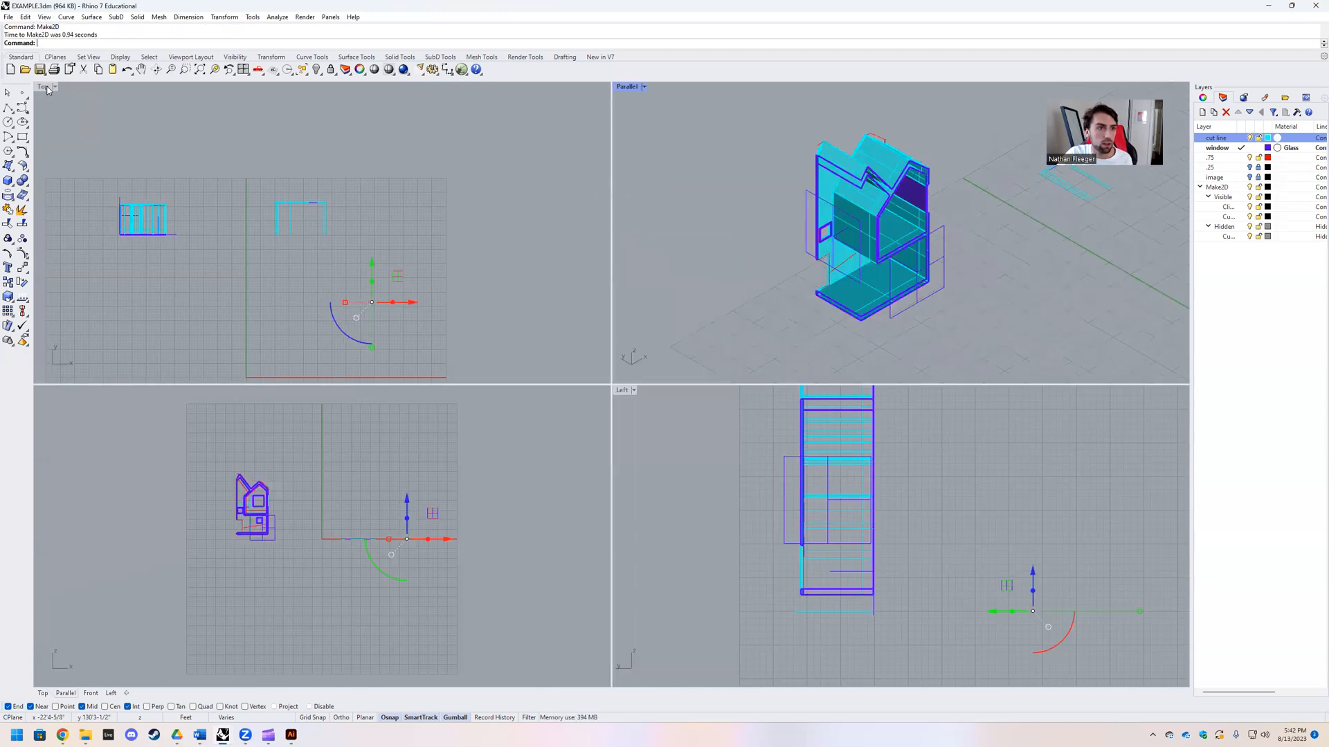
{"action": "left_click_drag", "start_coordinate": [393, 275], "coordinate": [351, 150]}
{"action": "scroll", "coordinate": [315, 220], "scroll_direction": "down", "scroll_amount": 2}
{"action": "scroll", "coordinate": [296, 192], "scroll_direction": "up", "scroll_amount": 4}
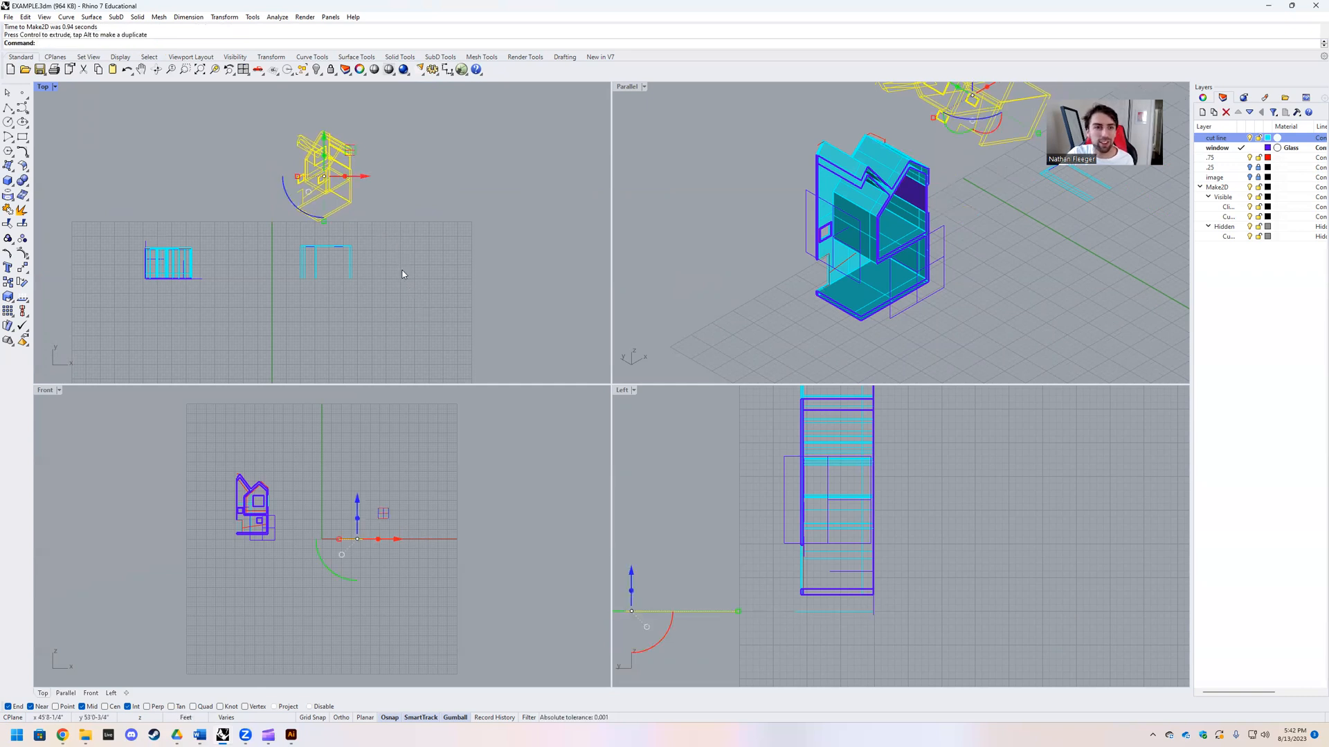
Step: Stop the copied clipping plane from clipping the Top view
{"action": "left_click", "coordinate": [200, 280]}
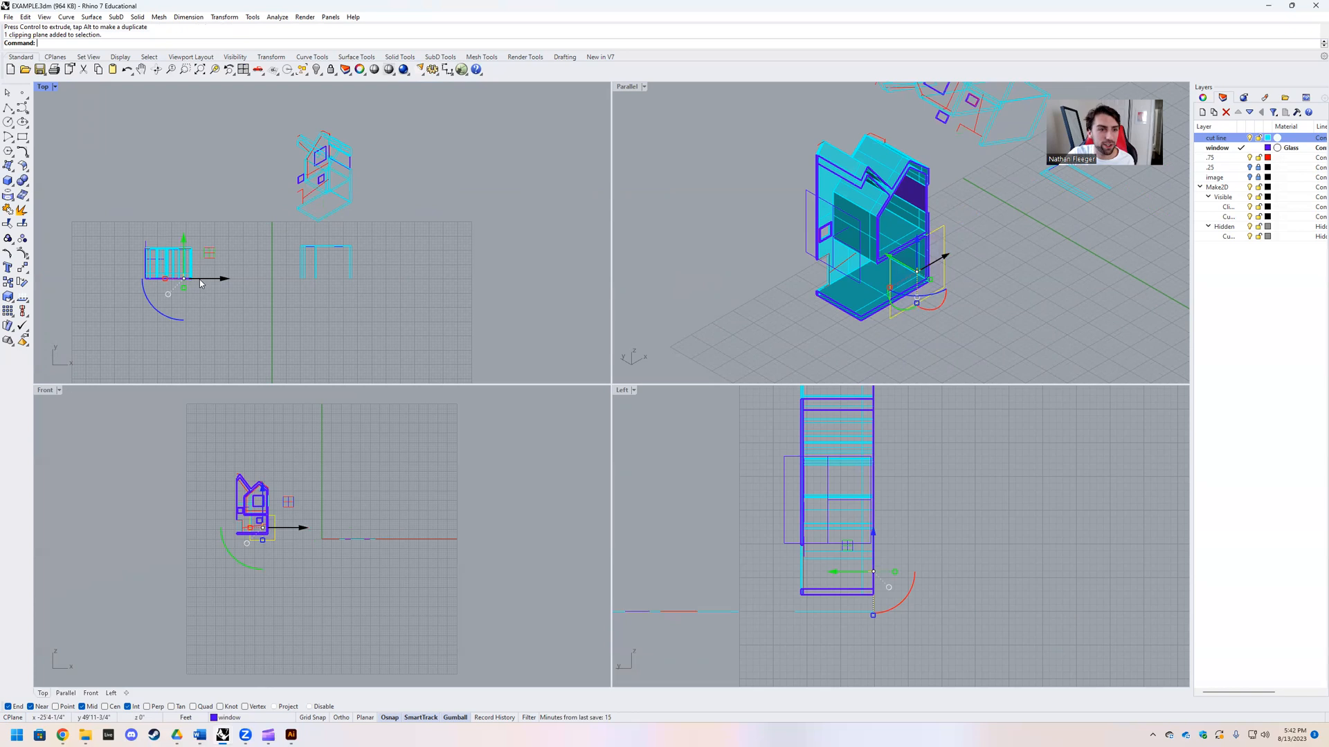
{"action": "scroll", "coordinate": [185, 291], "scroll_direction": "up", "scroll_amount": 5}
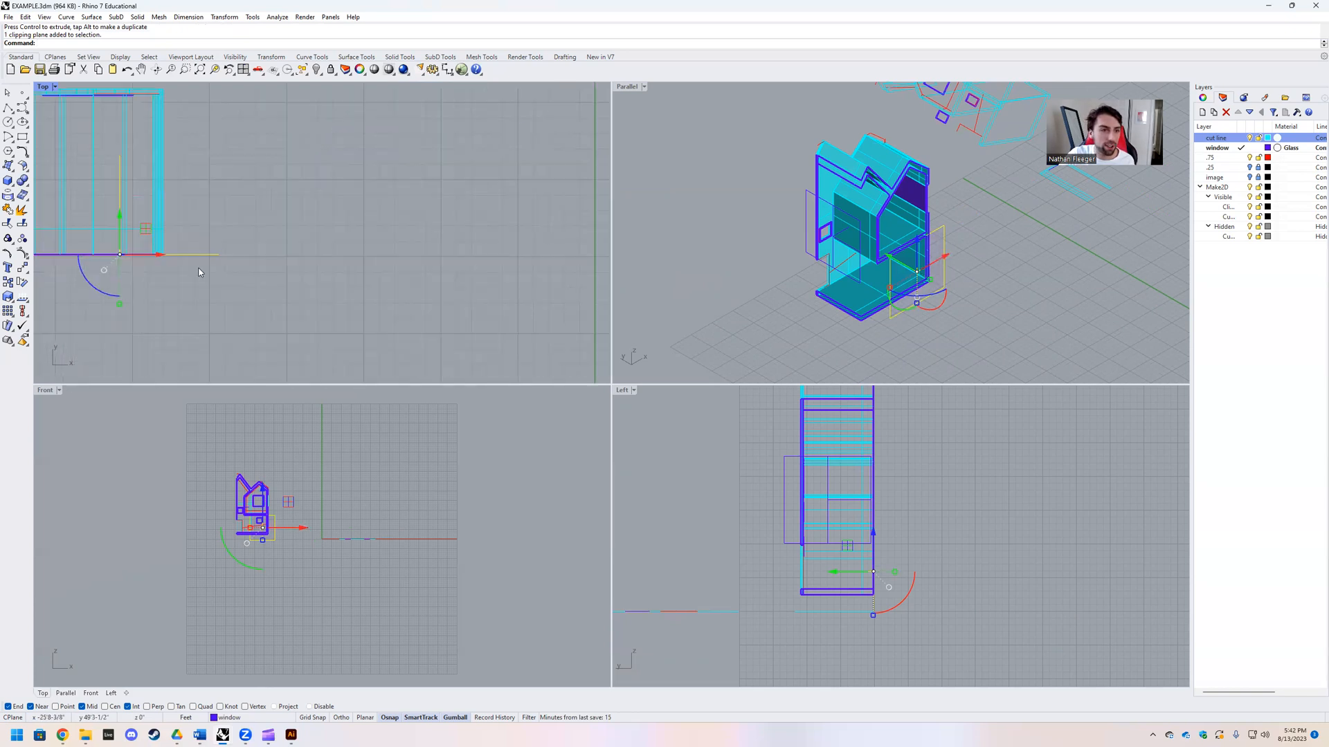
{"action": "left_click", "coordinate": [1204, 99]}
{"action": "left_click", "coordinate": [1206, 193]}
{"action": "scroll", "coordinate": [336, 239], "scroll_direction": "down", "scroll_amount": 5}
{"action": "scroll", "coordinate": [378, 196], "scroll_direction": "up", "scroll_amount": 2}
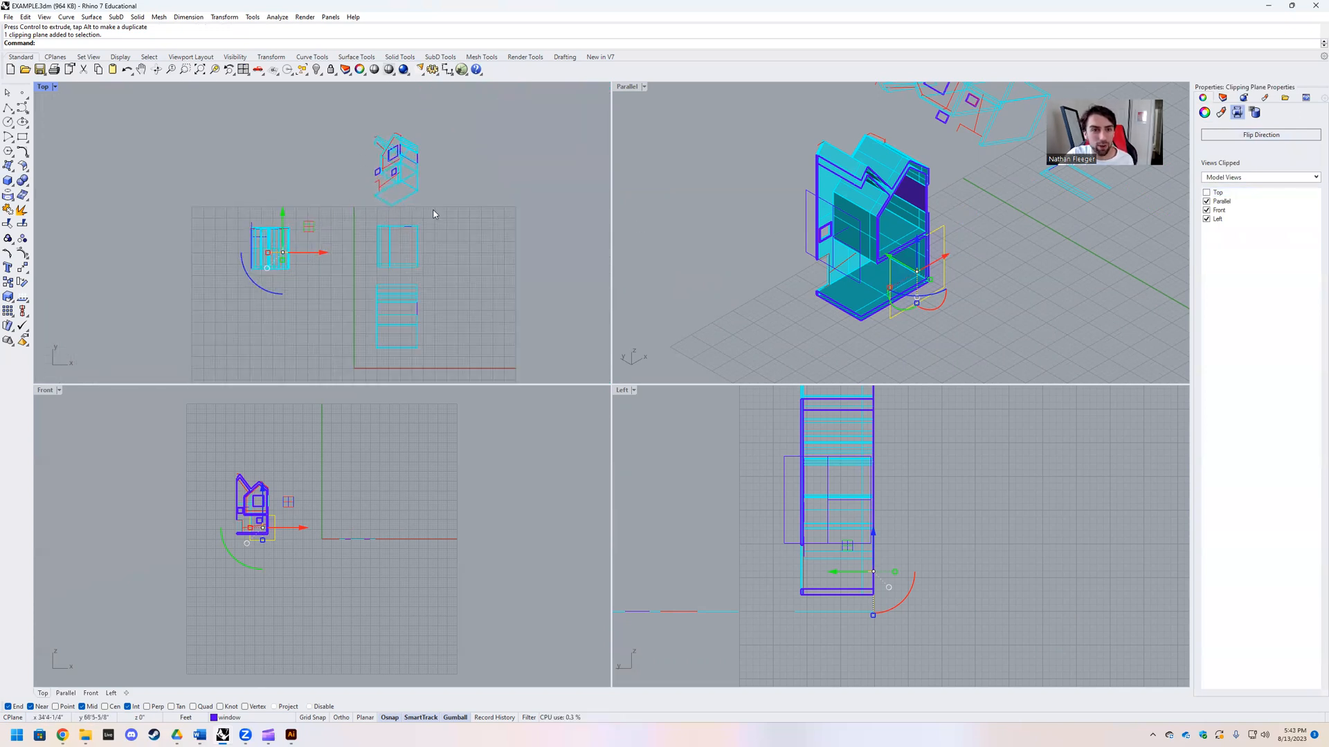
Step: Move the isometric drawing beside the plan and section drawings, on the side away from the house model
{"action": "key", "text": "Escape"}
{"action": "left_click", "coordinate": [420, 143]}
{"action": "left_click_drag", "start_coordinate": [422, 144], "coordinate": [495, 257]}
{"action": "scroll", "coordinate": [469, 320], "scroll_direction": "up", "scroll_amount": 1}
{"action": "key", "text": "Escape"}
{"action": "scroll", "coordinate": [459, 328], "scroll_direction": "up", "scroll_amount": 3}
{"action": "scroll", "coordinate": [382, 248], "scroll_direction": "down", "scroll_amount": 1}
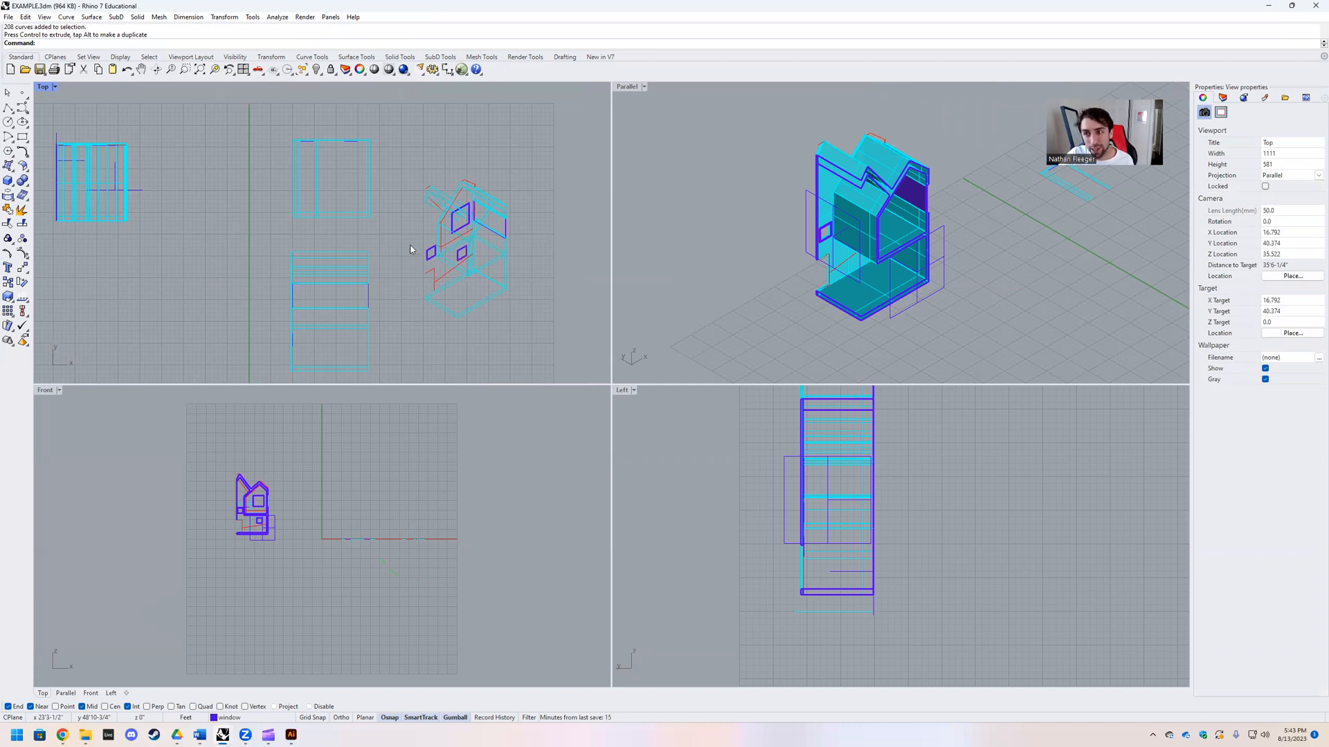
Step: Select the plan, section and isometric drawings and export the selection with Adobe Illustrator (*.ai) as the file type
{"action": "scroll", "coordinate": [465, 294], "scroll_direction": "up", "scroll_amount": 3}
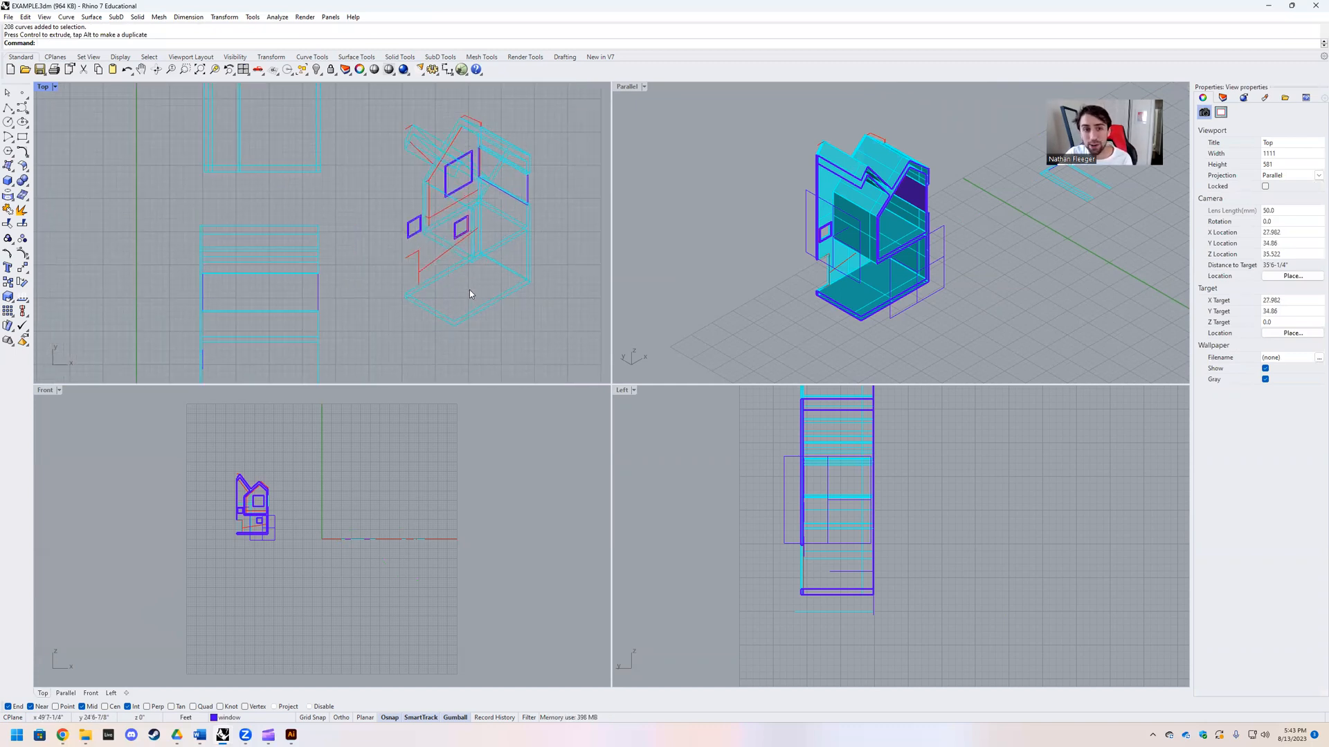
{"action": "scroll", "coordinate": [470, 284], "scroll_direction": "down", "scroll_amount": 3}
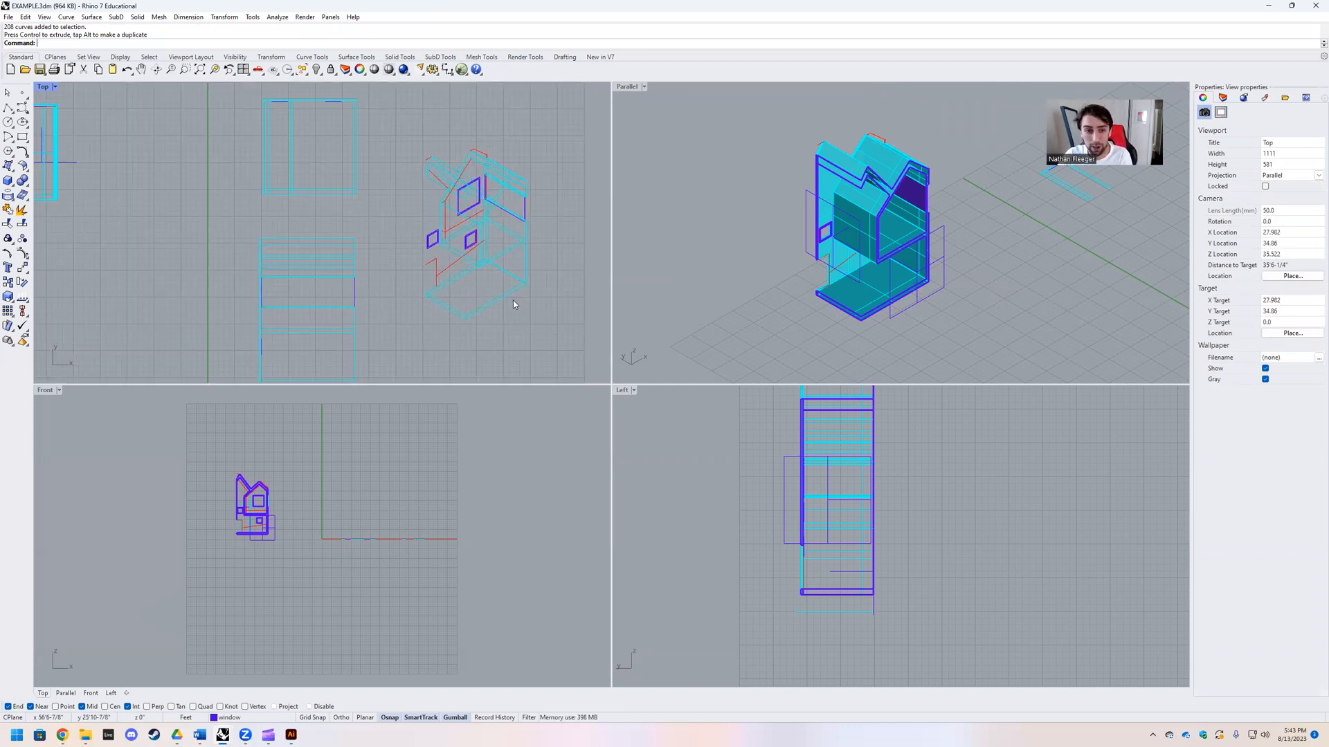
{"action": "left_click", "coordinate": [9, 17]}
{"action": "left_click", "coordinate": [55, 164]}
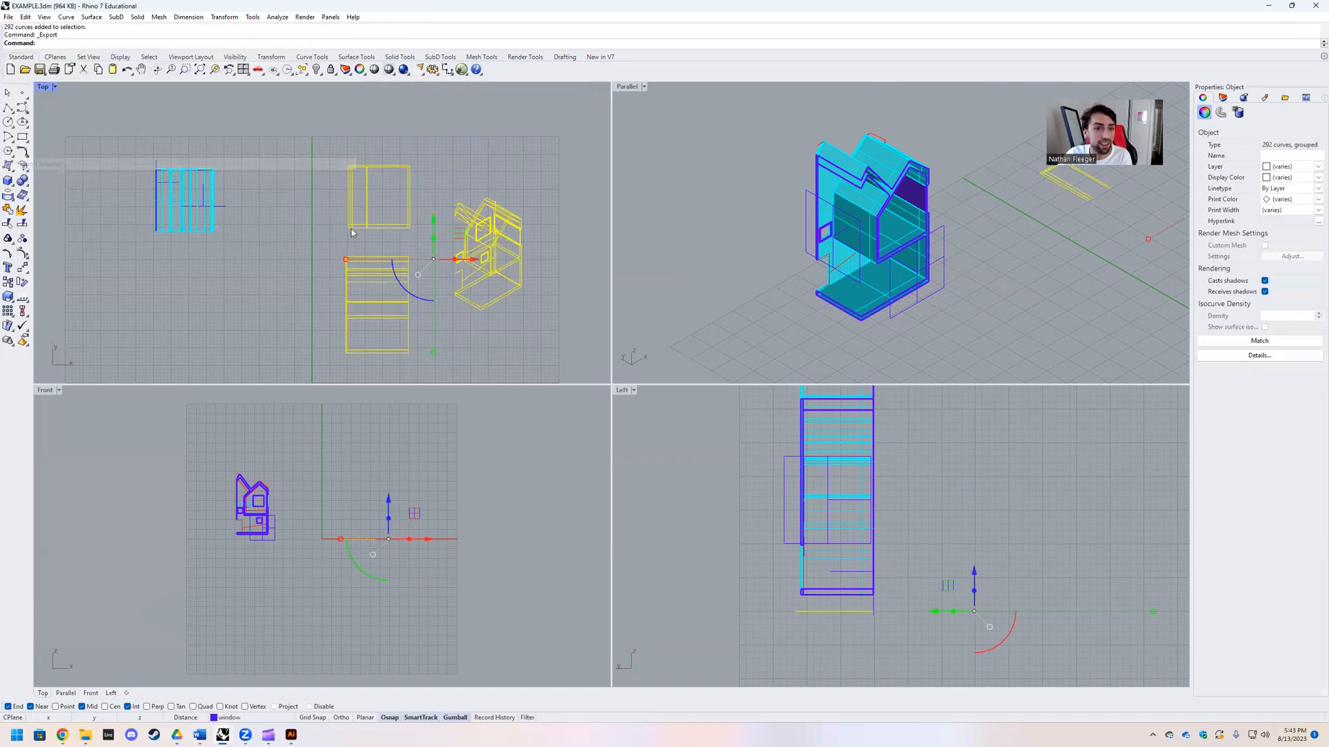
{"action": "left_click", "coordinate": [664, 540]}
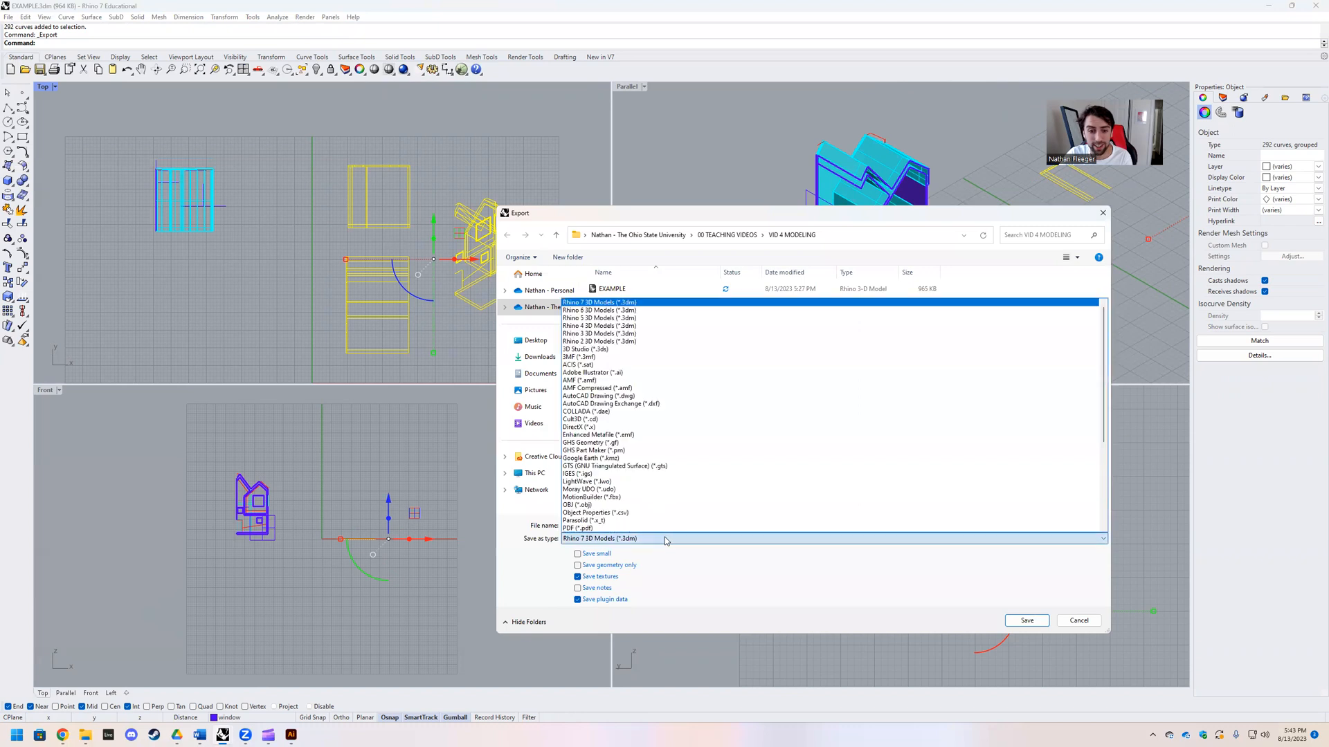
{"action": "left_click", "coordinate": [609, 372]}
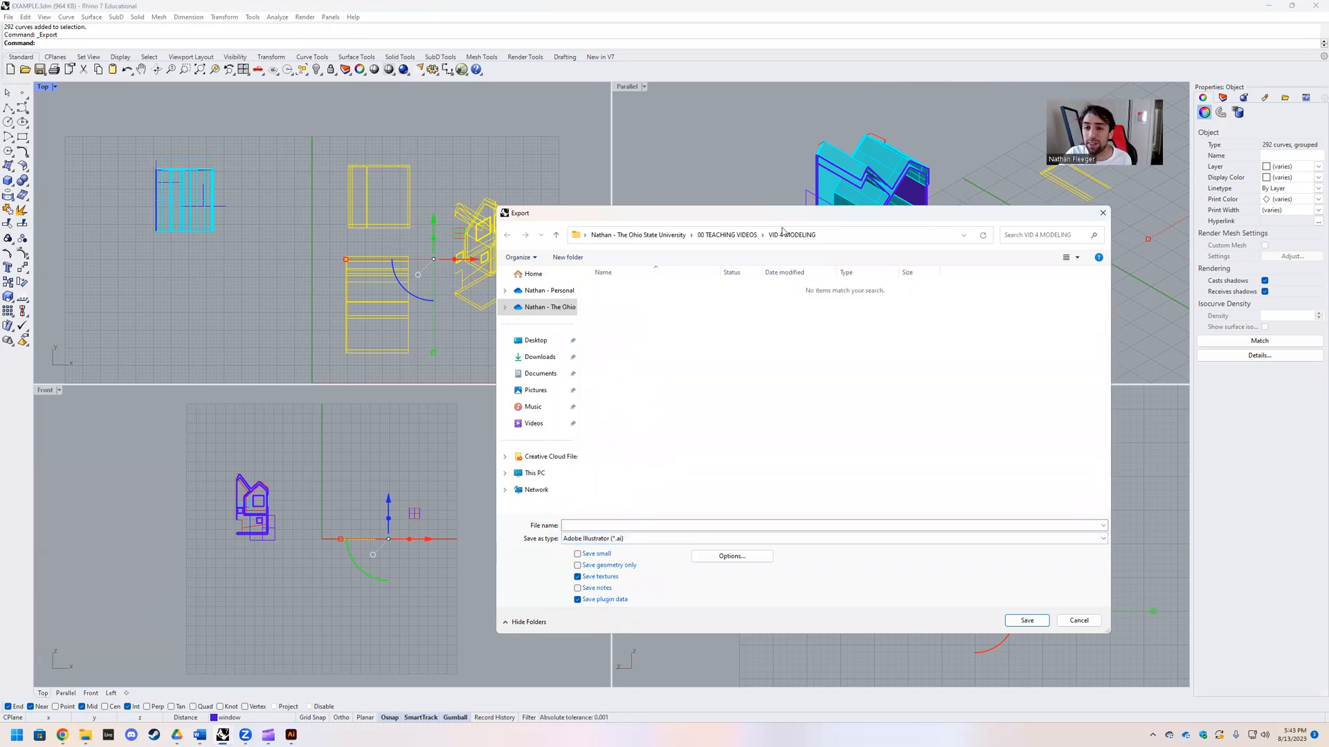
{"action": "left_click_drag", "start_coordinate": [849, 216], "coordinate": [599, 225]}
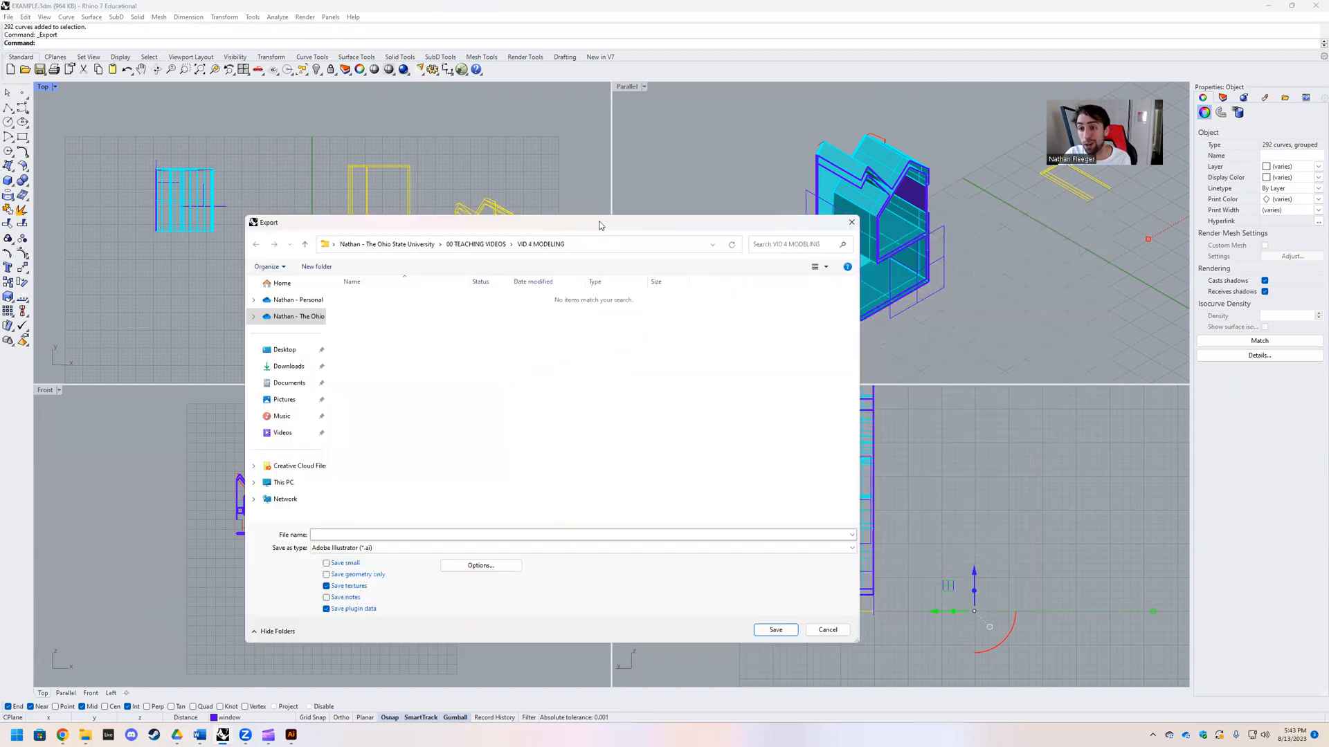